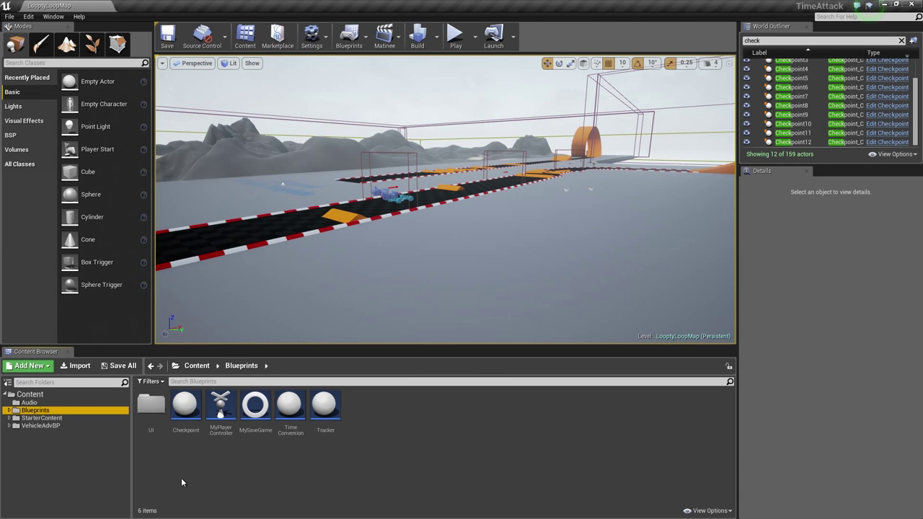
Open the MyPlayerController blueprint and examine the Stop Lap Time call in its LapTimeCheck function.
{"action": "left_click", "coordinate": [218, 417]}
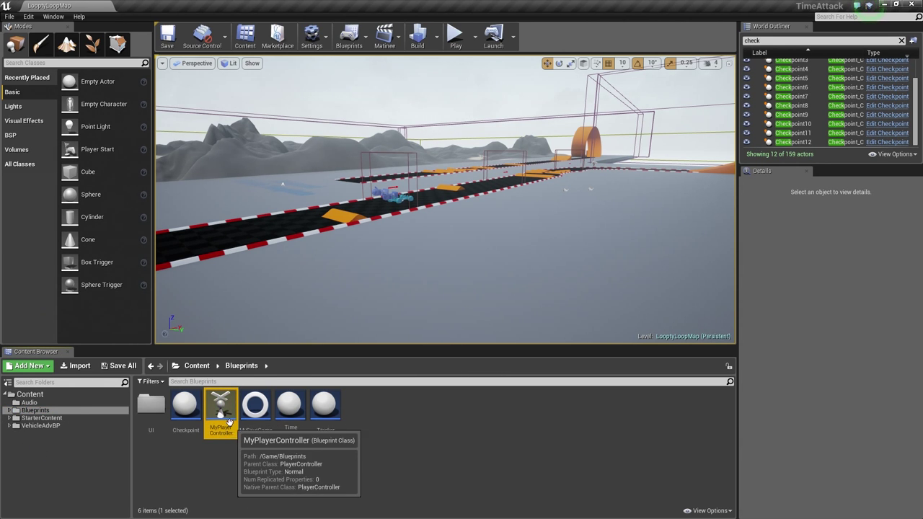
{"action": "double_click", "coordinate": [227, 418]}
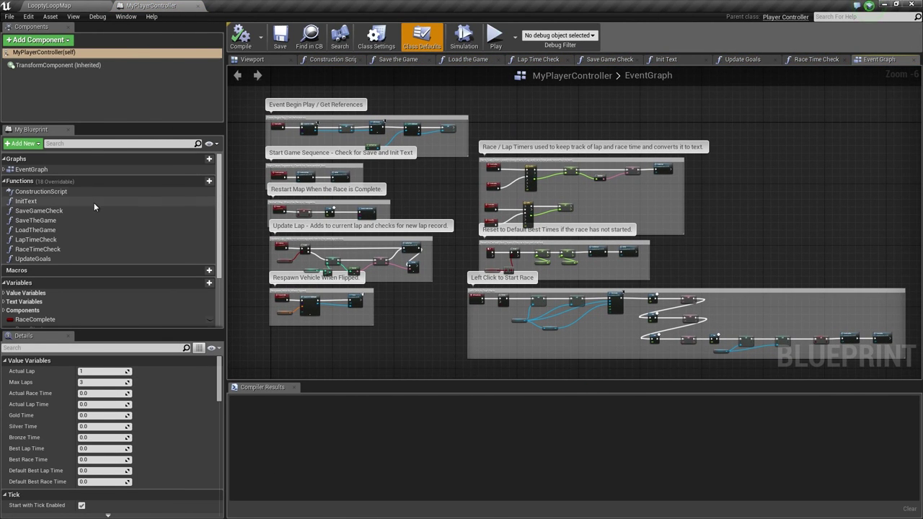
{"action": "left_click", "coordinate": [68, 240]}
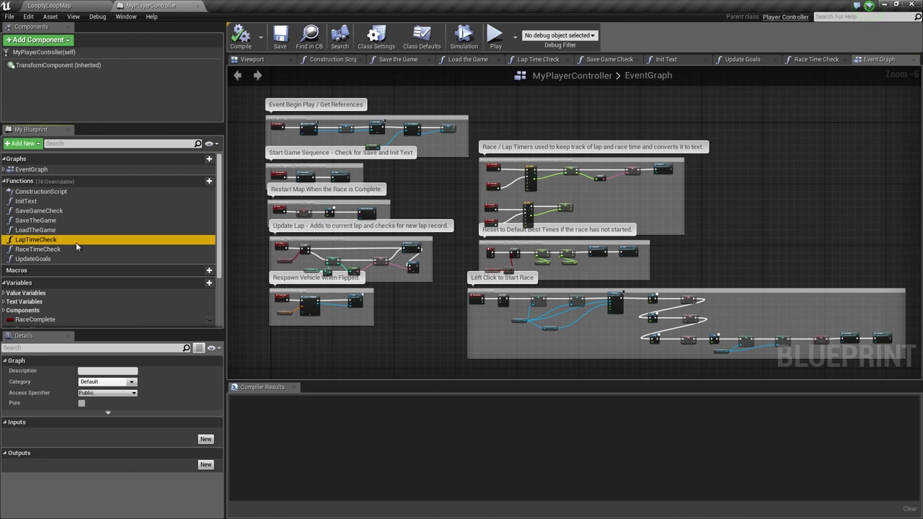
{"action": "left_click", "coordinate": [57, 249]}
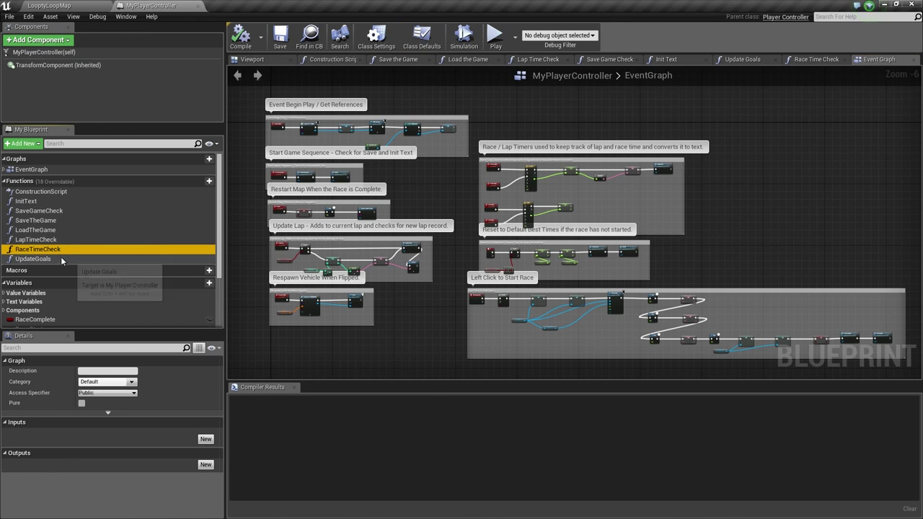
{"action": "left_click", "coordinate": [54, 240]}
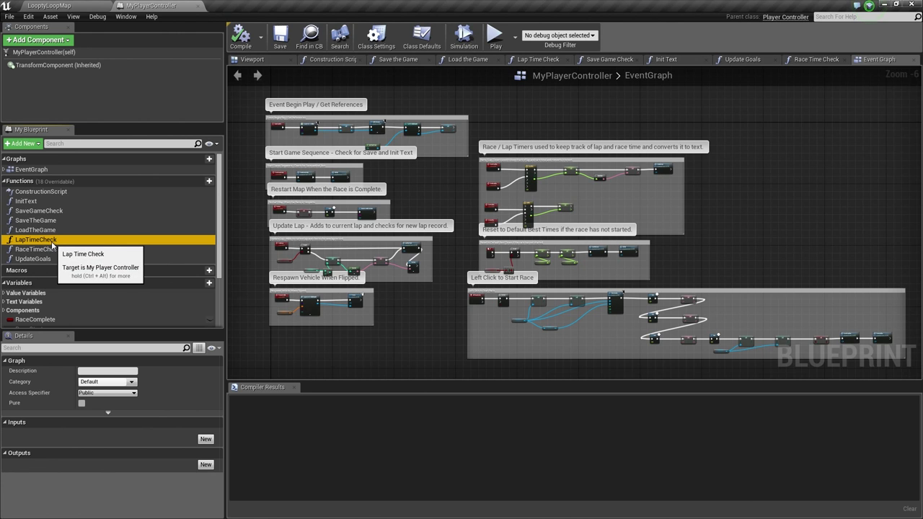
{"action": "double_click", "coordinate": [51, 241]}
{"action": "right_click_drag", "start_coordinate": [342, 305], "coordinate": [267, 279]}
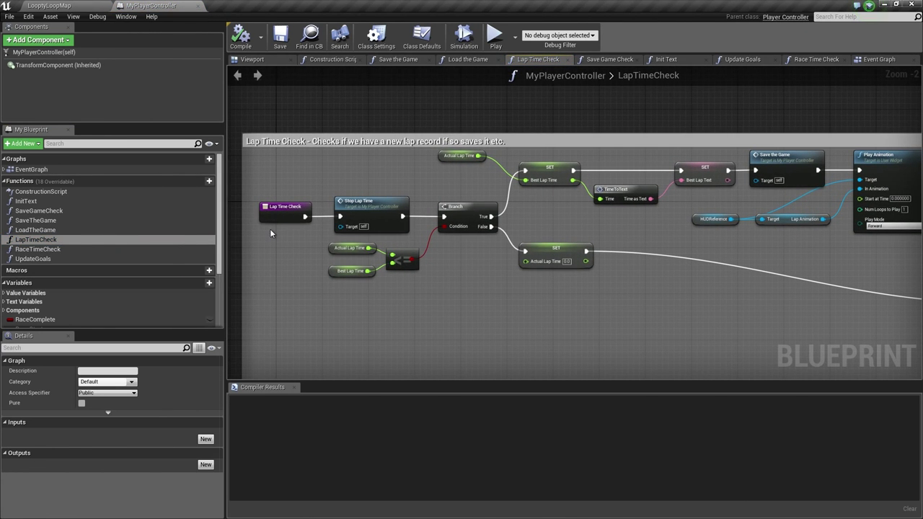
{"action": "left_click", "coordinate": [378, 216]}
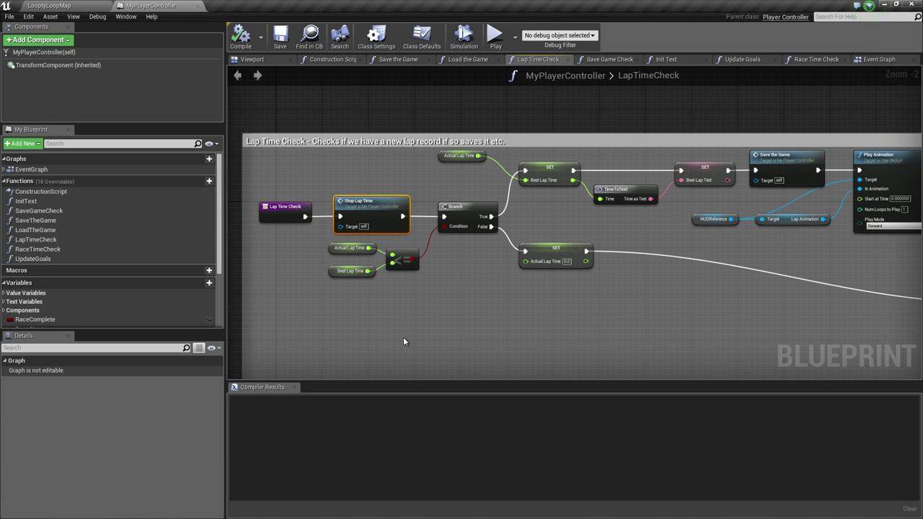
In the RaceTimeCheck function, insert a Stop Race Time call between the function entry and the Branch, aligned with the execution line.
{"action": "left_click", "coordinate": [59, 251]}
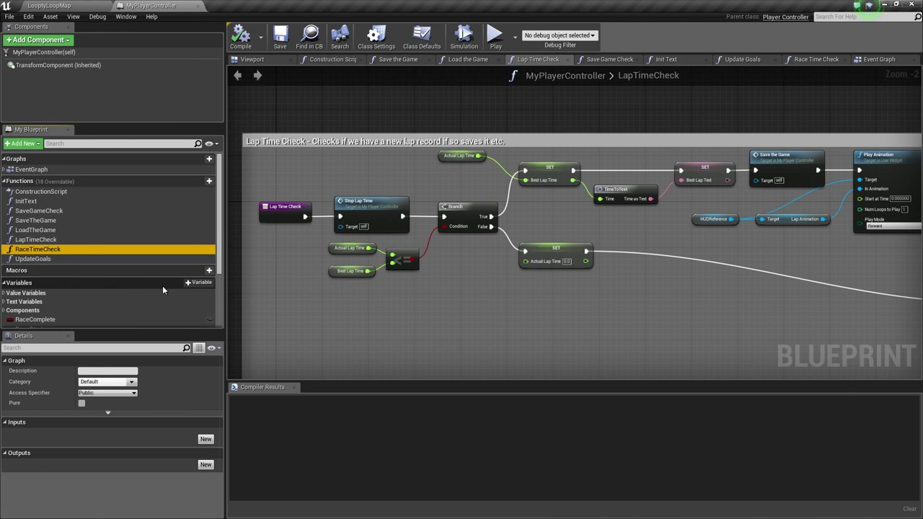
{"action": "double_click", "coordinate": [57, 249]}
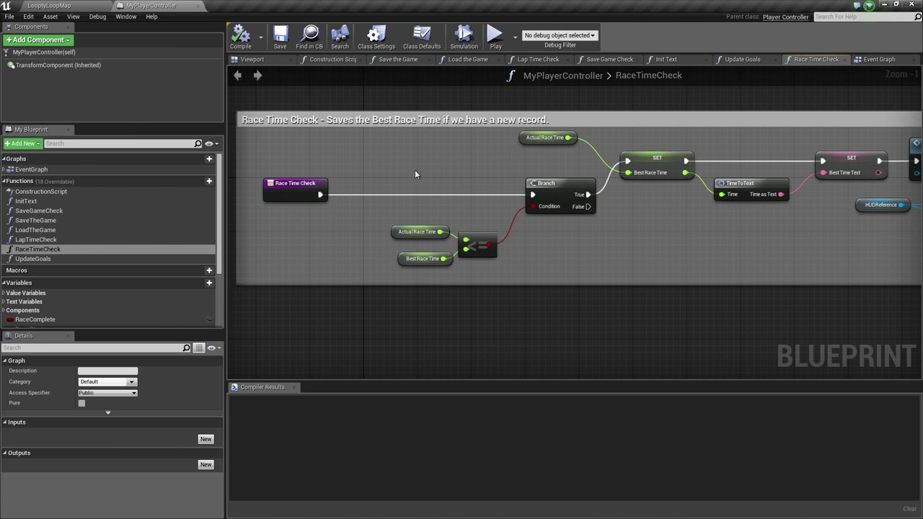
{"action": "left_click_drag", "start_coordinate": [321, 195], "coordinate": [384, 193]}
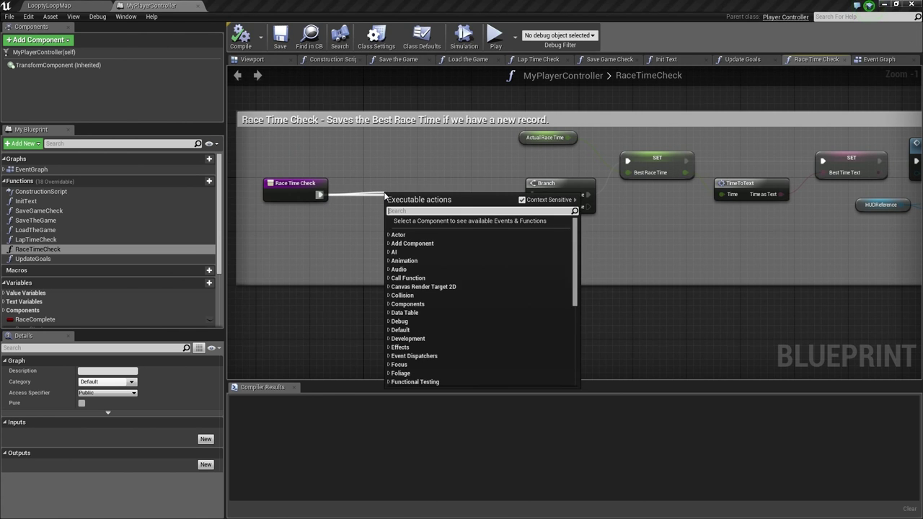
{"action": "type", "text": "stop race time"}
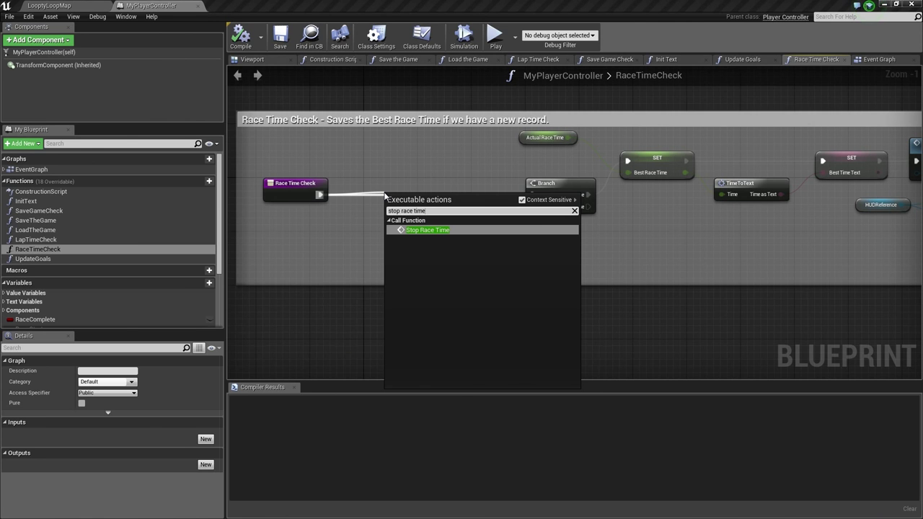
{"action": "key", "text": "Return"}
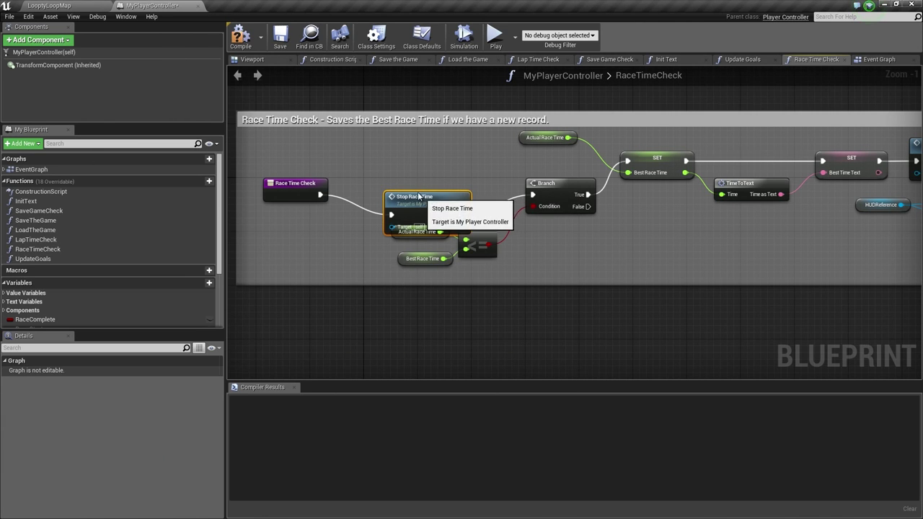
{"action": "left_click_drag", "start_coordinate": [413, 184], "coordinate": [413, 177]}
{"action": "left_click", "coordinate": [515, 364]}
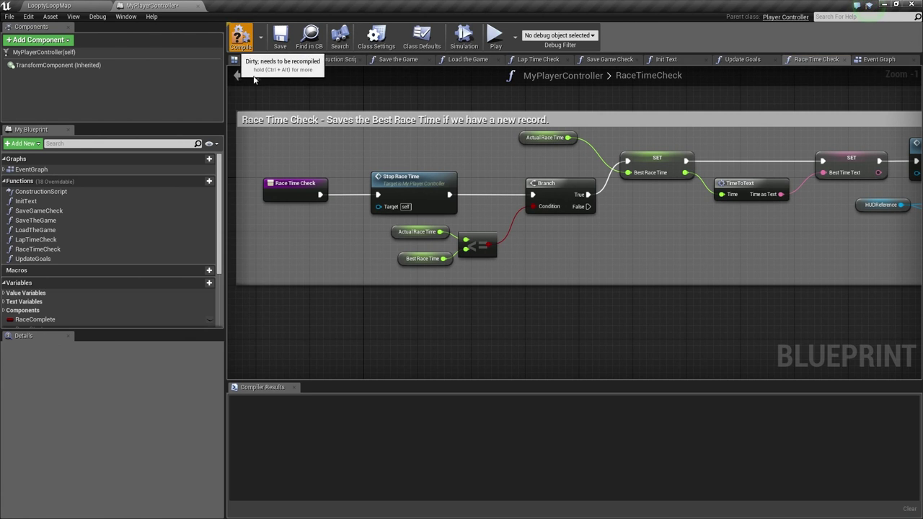
Compile and save the MyPlayerController blueprint, and close its editor.
{"action": "left_click", "coordinate": [285, 41]}
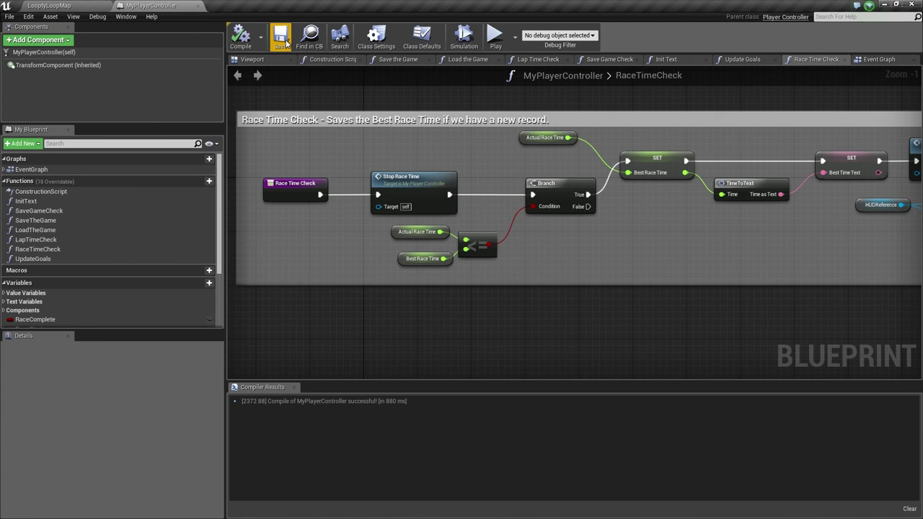
{"action": "left_click", "coordinate": [197, 6]}
{"action": "left_click", "coordinate": [423, 477]}
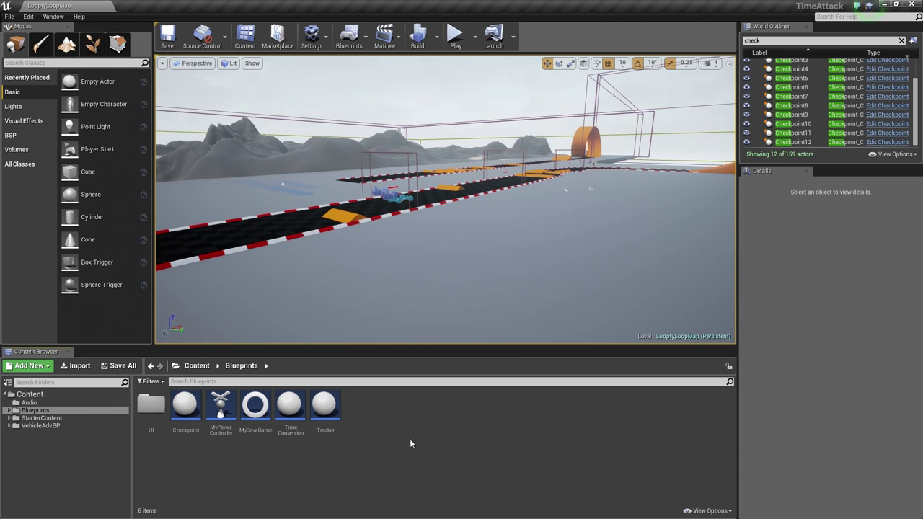
Duplicate the P_Fire particle system in the StarterContent Particles folder and name the copy P_FireRing.
{"action": "left_click", "coordinate": [42, 418]}
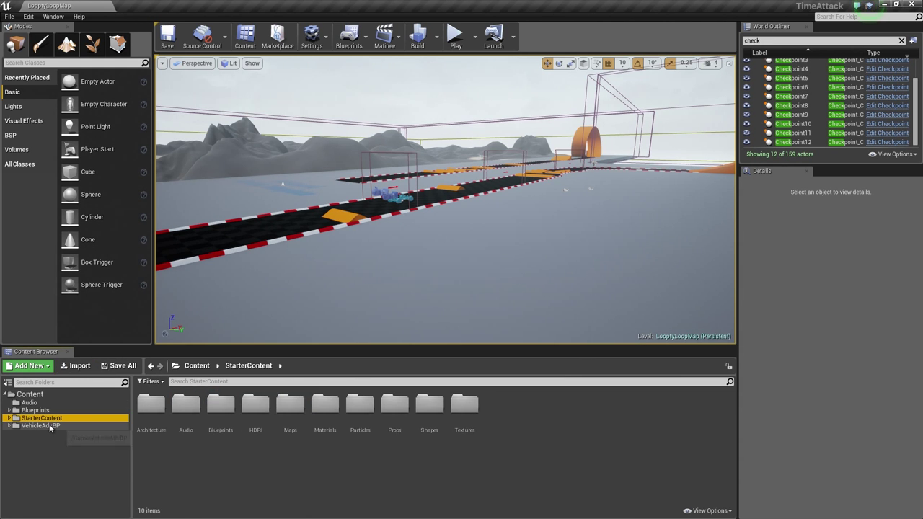
{"action": "left_click", "coordinate": [358, 431]}
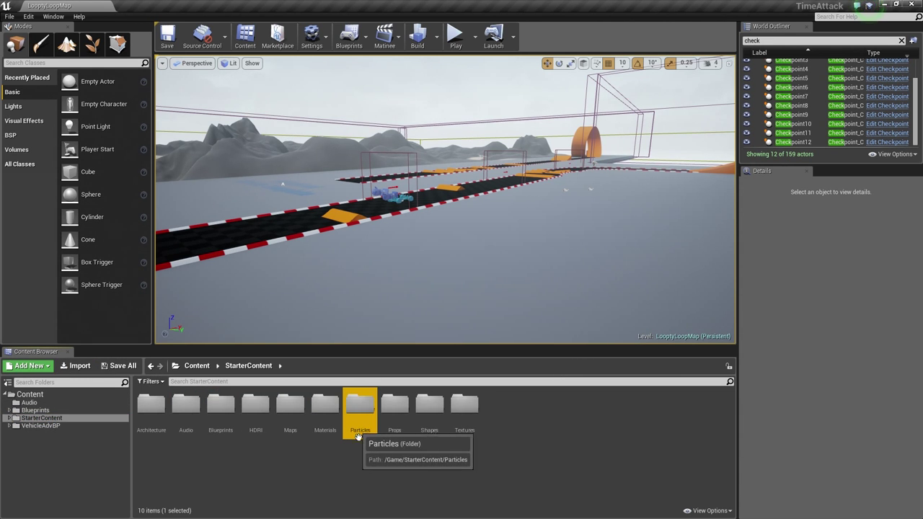
{"action": "double_click", "coordinate": [353, 425]}
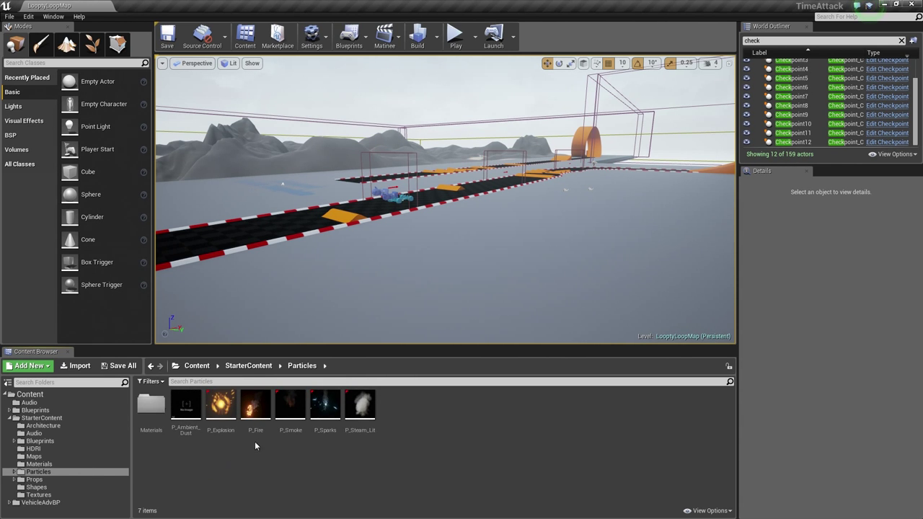
{"action": "left_click", "coordinate": [256, 406]}
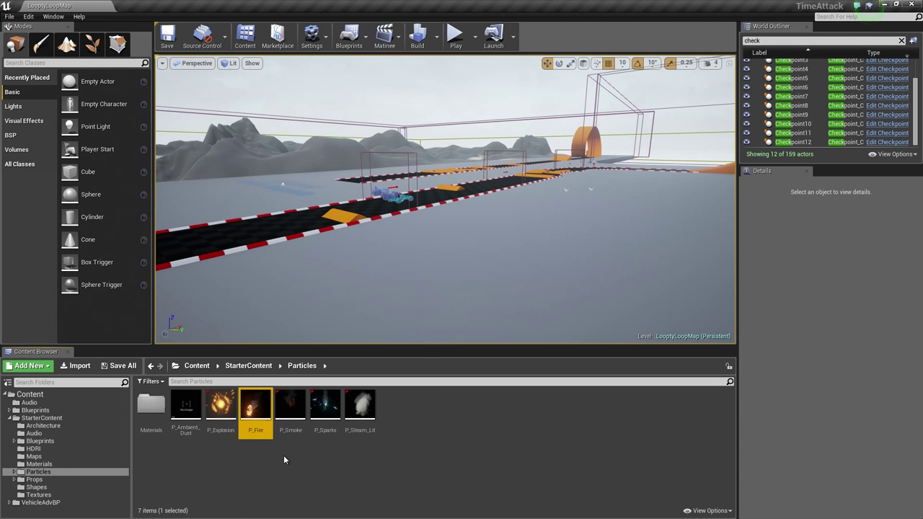
{"action": "right_click", "coordinate": [248, 409]}
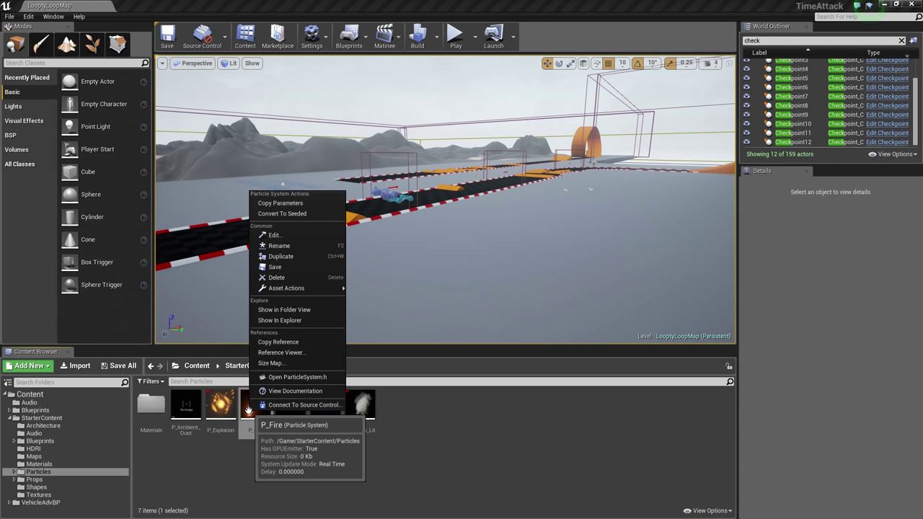
{"action": "left_click", "coordinate": [330, 257]}
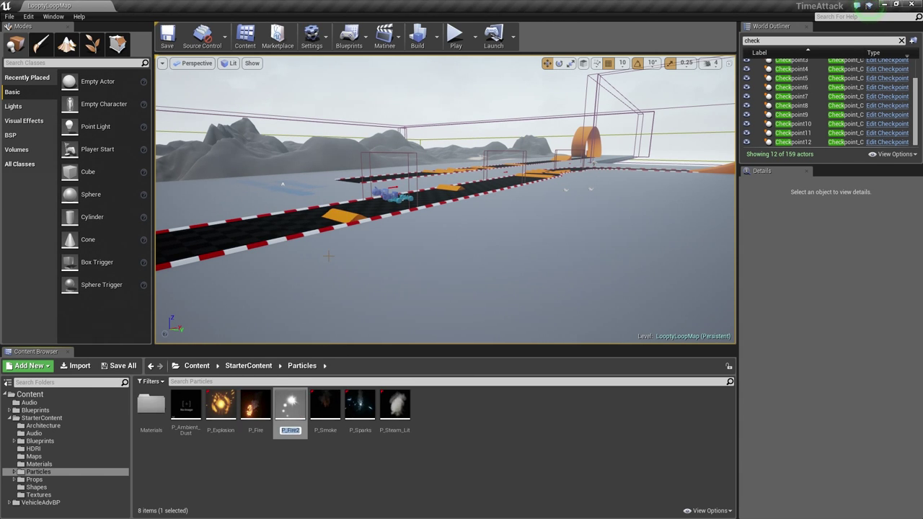
{"action": "type", "text": "P_FireRing"}
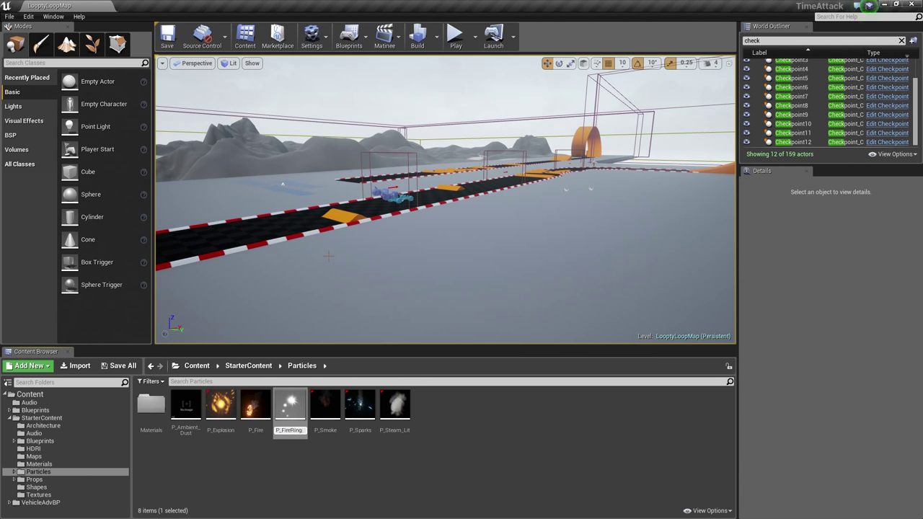
{"action": "key", "text": "Return"}
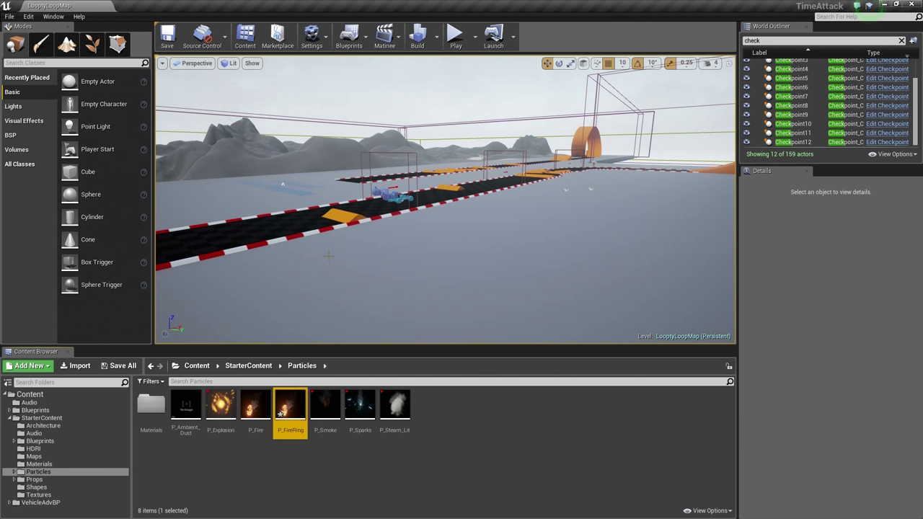
Open P_FireRing for editing and delete its Distortion emitter, accepting the differing LOD levels.
{"action": "double_click", "coordinate": [291, 416]}
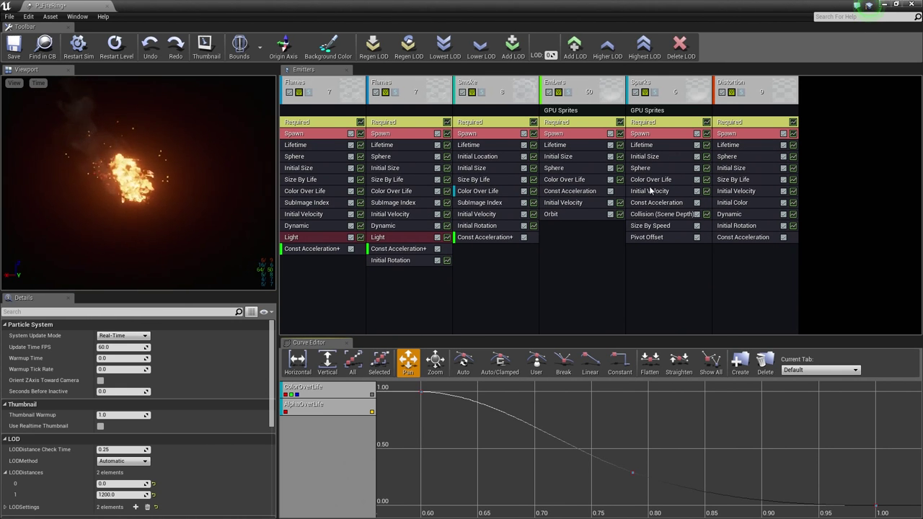
{"action": "left_click", "coordinate": [746, 88]}
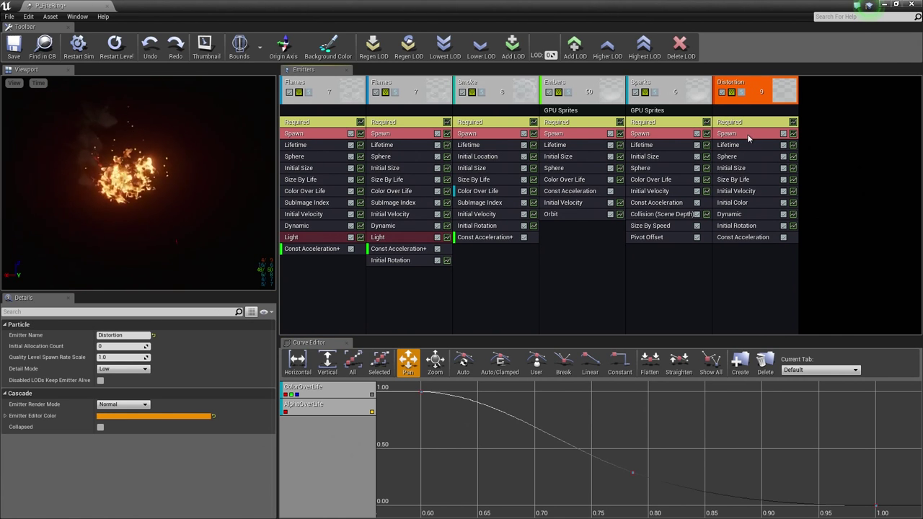
{"action": "right_click", "coordinate": [755, 88]}
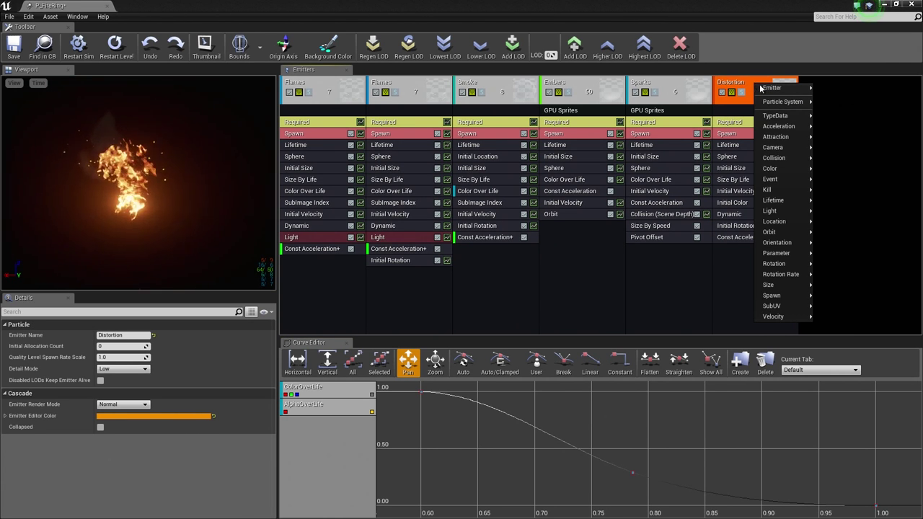
{"action": "mouse_move", "coordinate": [770, 88]}
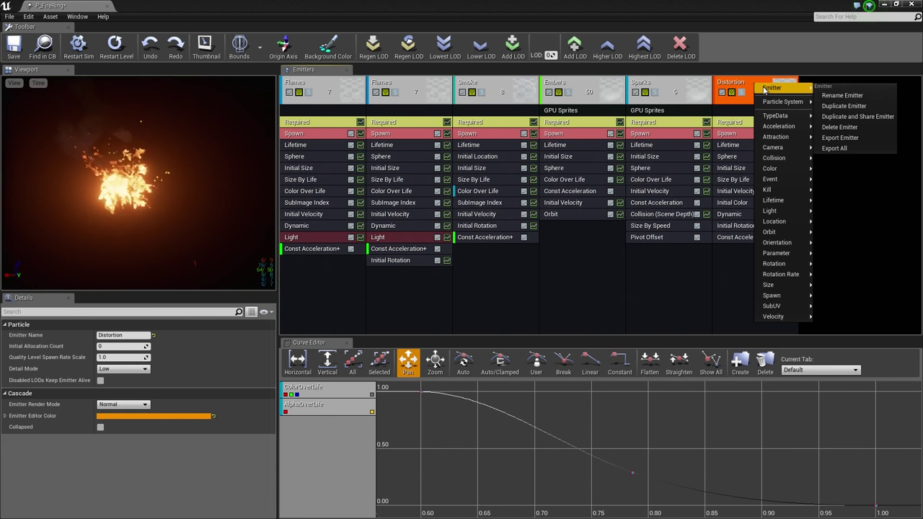
{"action": "left_click", "coordinate": [826, 129]}
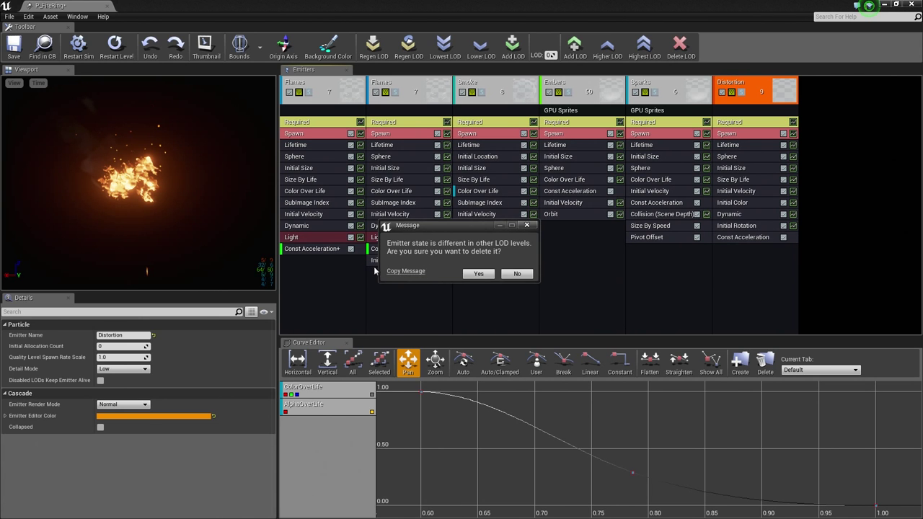
{"action": "left_click", "coordinate": [478, 274]}
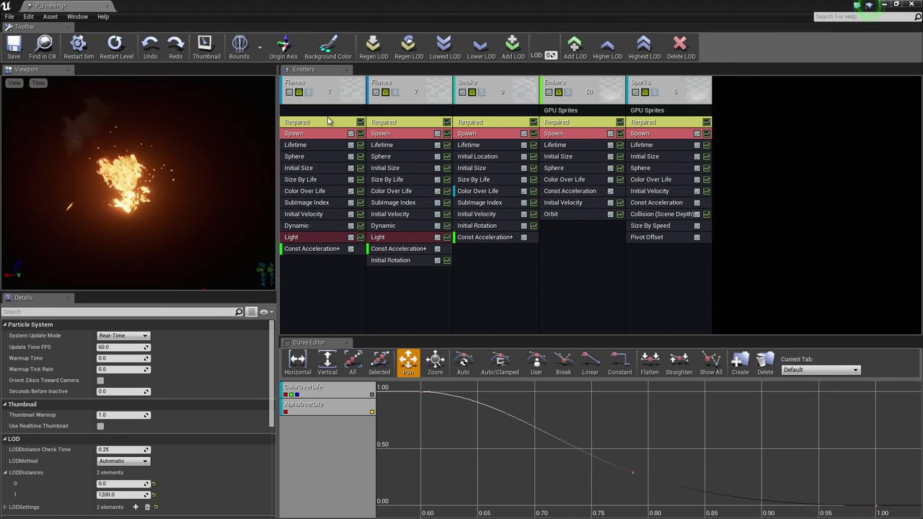
Delete the Sparks and Embers emitters from the P_FireRing particle system.
{"action": "right_click", "coordinate": [657, 85]}
{"action": "mouse_move", "coordinate": [660, 85]}
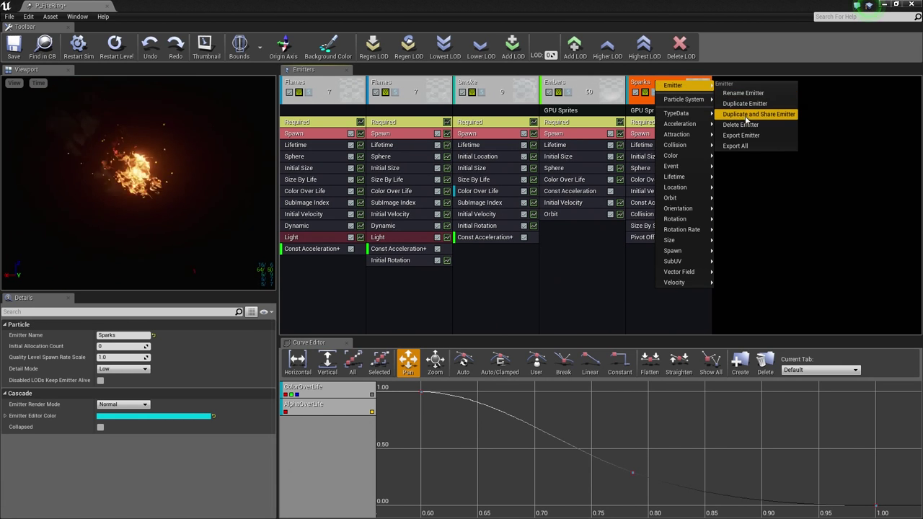
{"action": "left_click", "coordinate": [740, 125]}
{"action": "right_click", "coordinate": [575, 85]}
{"action": "mouse_move", "coordinate": [576, 86]}
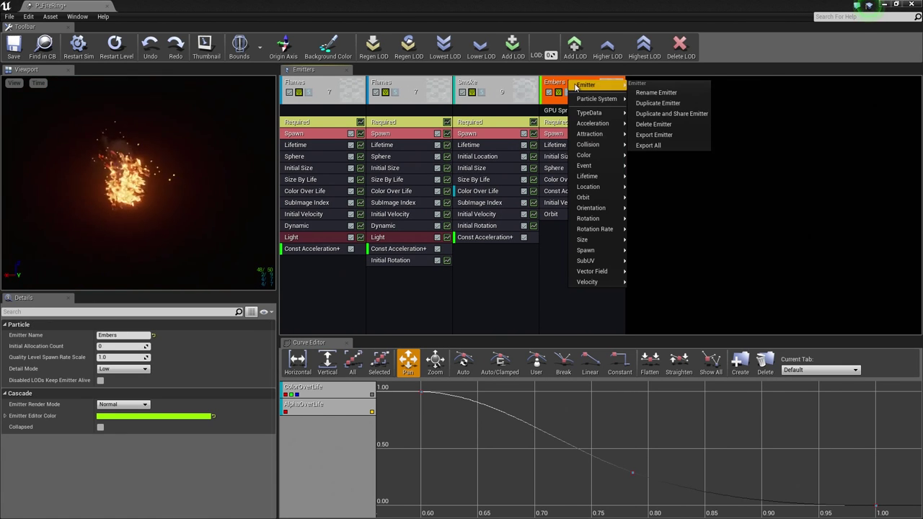
{"action": "left_click", "coordinate": [649, 124]}
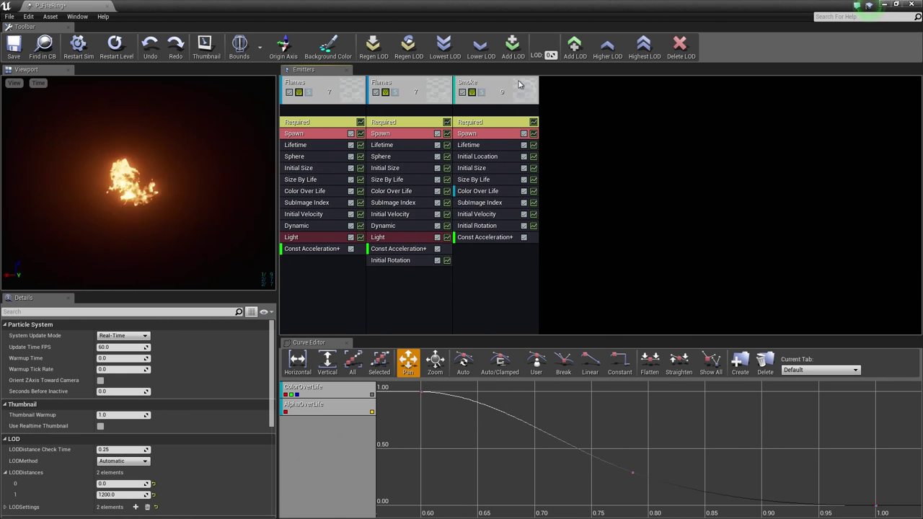
Delete the Smoke emitter from P_FireRing, accepting the differing LOD levels.
{"action": "right_click", "coordinate": [495, 83]}
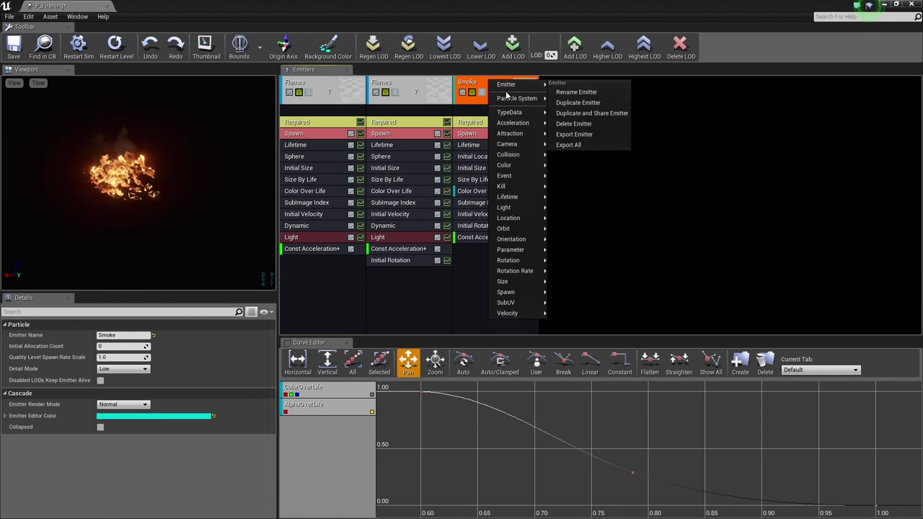
{"action": "left_click", "coordinate": [574, 124]}
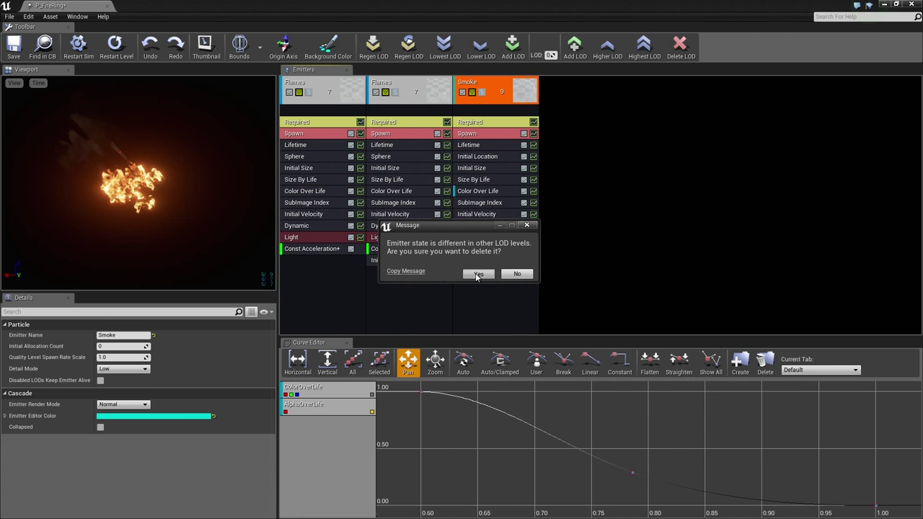
{"action": "left_click", "coordinate": [476, 275]}
Delete the second Flames emitter from P_FireRing, accepting the differing LOD levels.
{"action": "right_click", "coordinate": [408, 87]}
{"action": "mouse_move", "coordinate": [423, 88]}
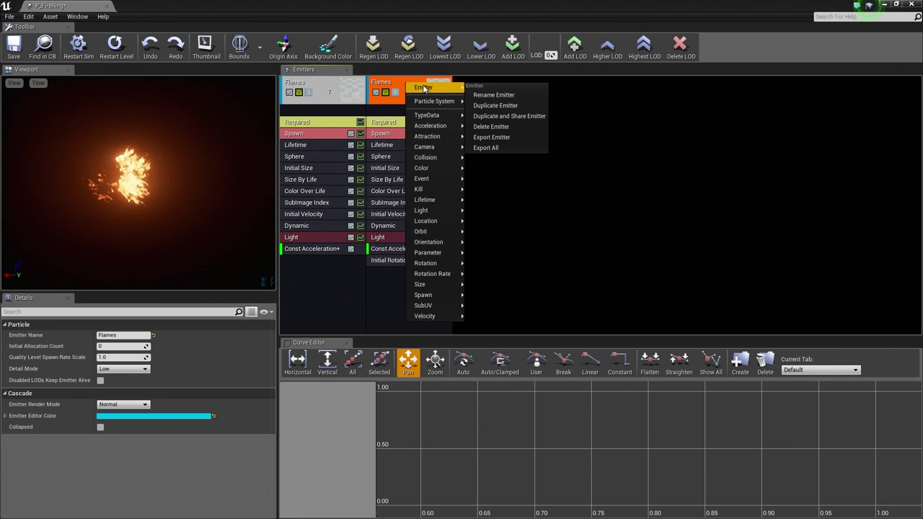
{"action": "left_click", "coordinate": [497, 127]}
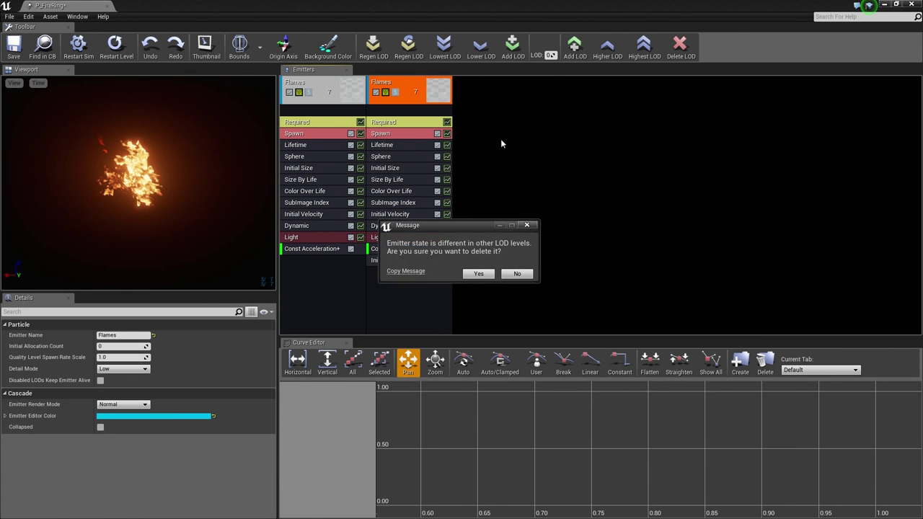
{"action": "left_click", "coordinate": [478, 274]}
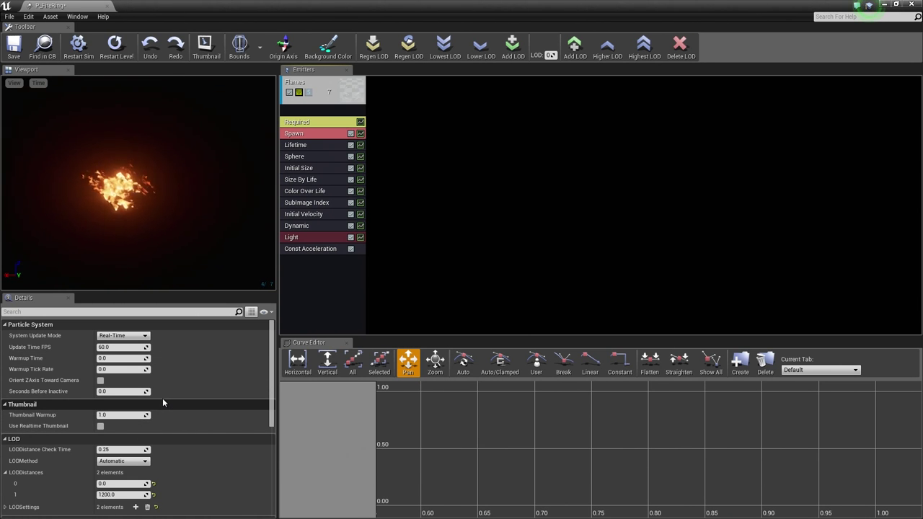
Set both LOD distances of the P_FireRing particle system to 10000.
{"action": "left_click", "coordinate": [5, 473]}
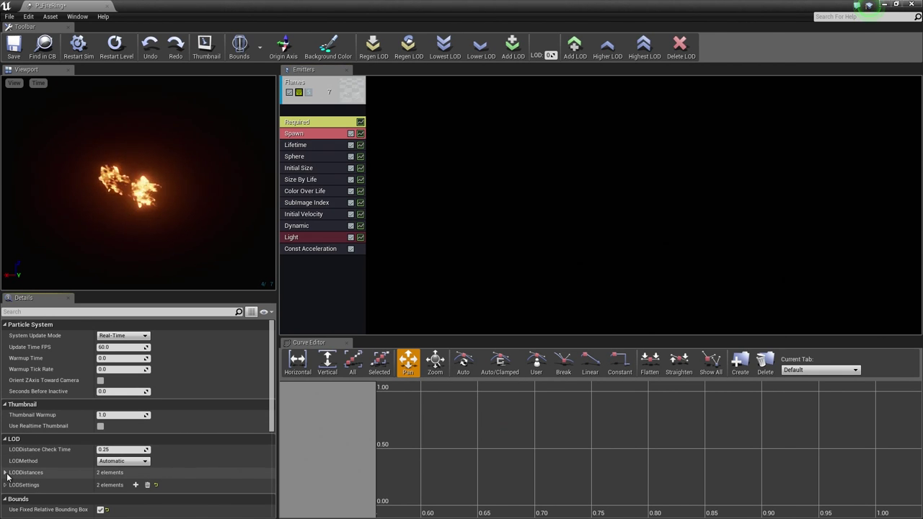
{"action": "left_click", "coordinate": [6, 473]}
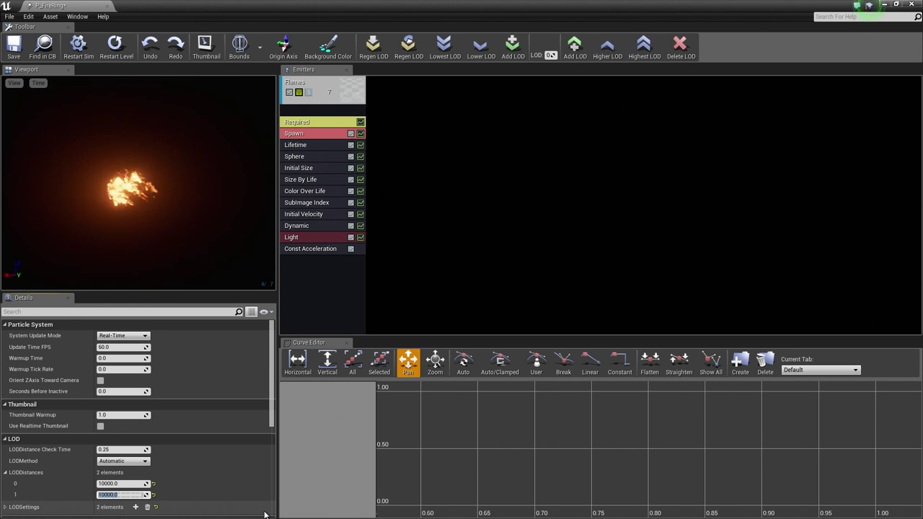
Find the Use Local Space setting in the Flames emitter's Required module and enable it.
{"action": "left_click", "coordinate": [305, 124]}
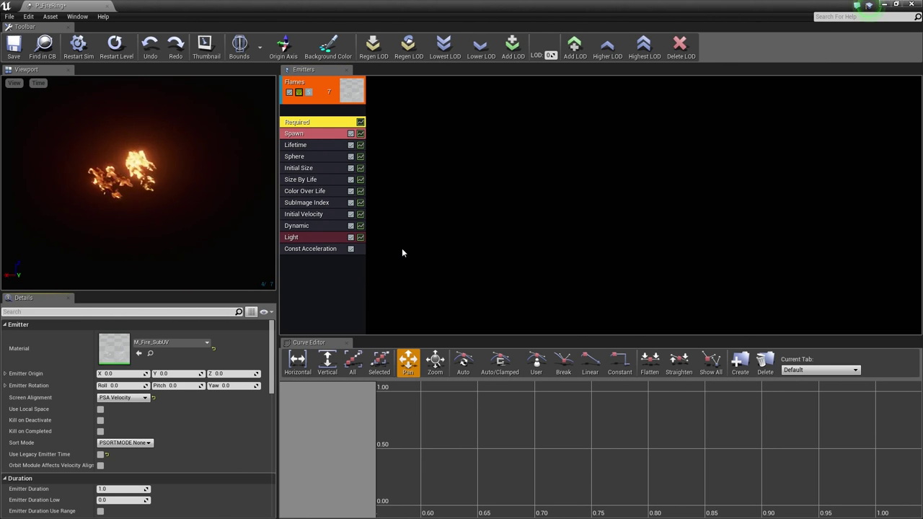
{"action": "type", "text": "use local spa"}
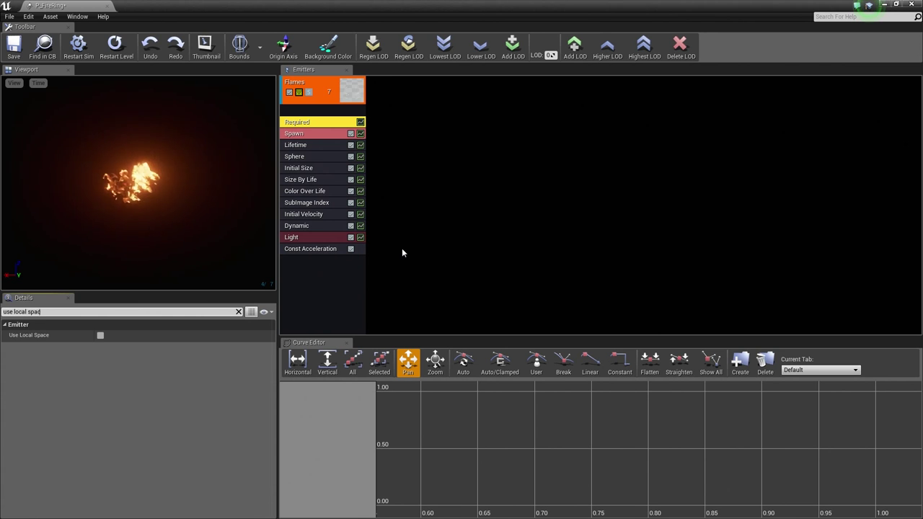
{"action": "type", "text": "ce"}
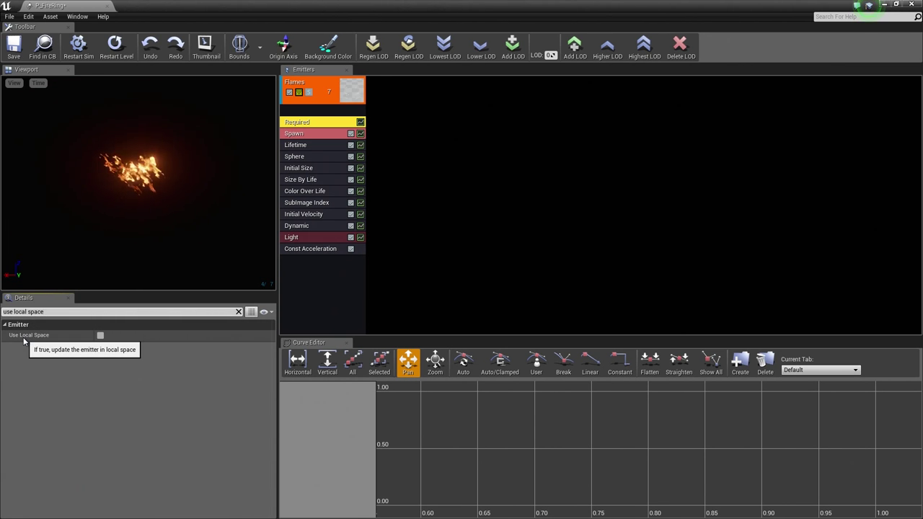
{"action": "left_click", "coordinate": [100, 336]}
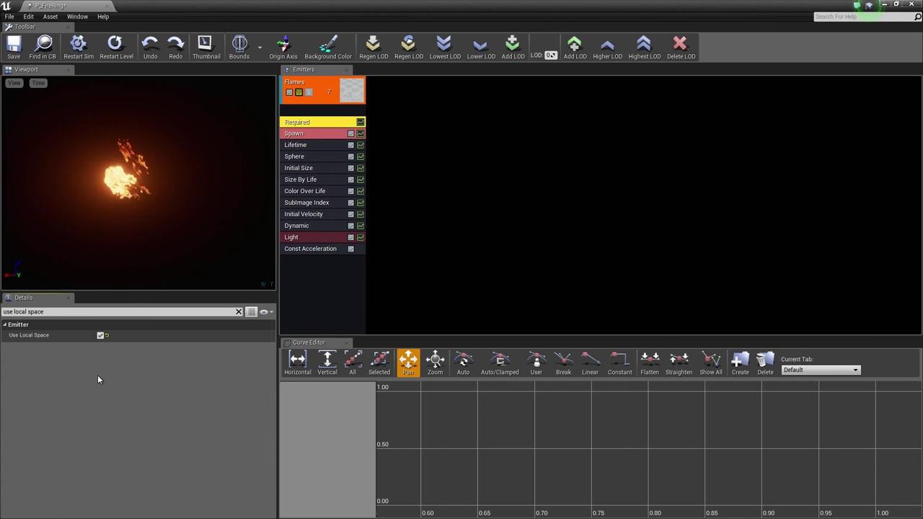
Set the constant spawn rate in the Flames emitter's Spawn module to 200, clearing the leftover property search.
{"action": "left_click", "coordinate": [295, 134]}
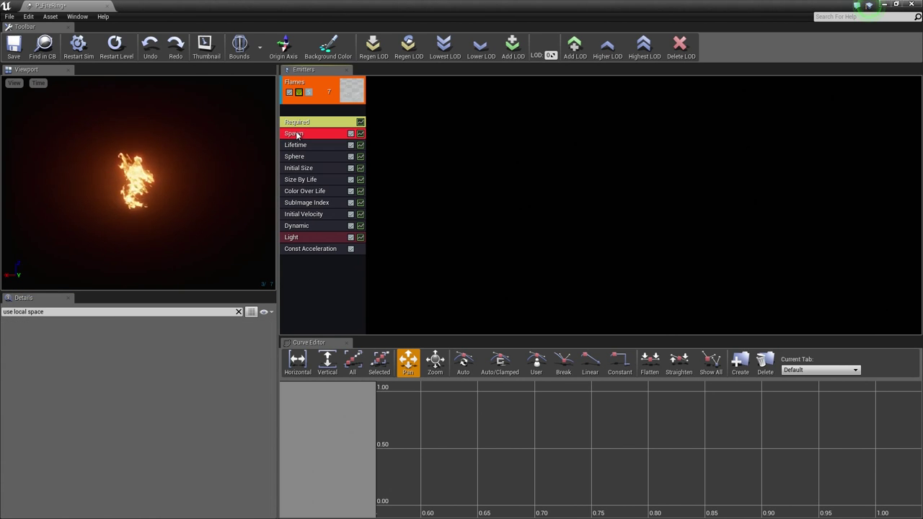
{"action": "left_click", "coordinate": [239, 312]}
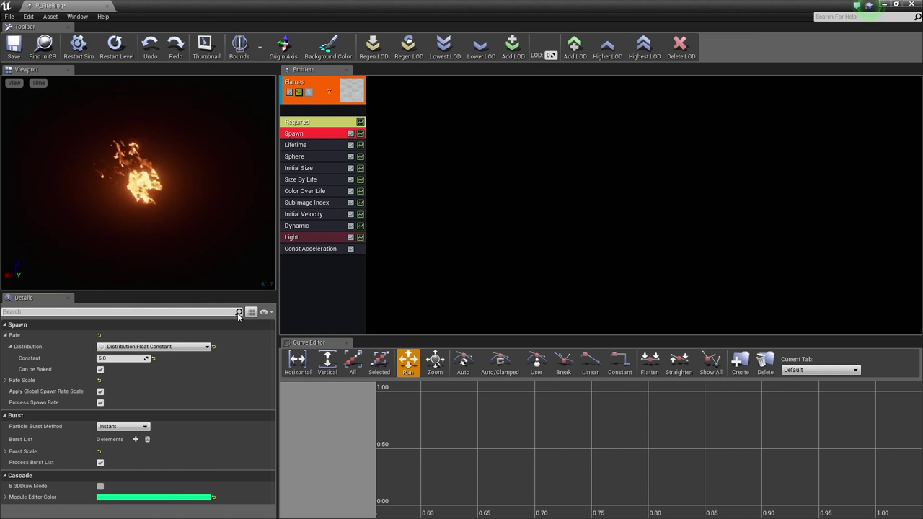
{"action": "left_click", "coordinate": [10, 347]}
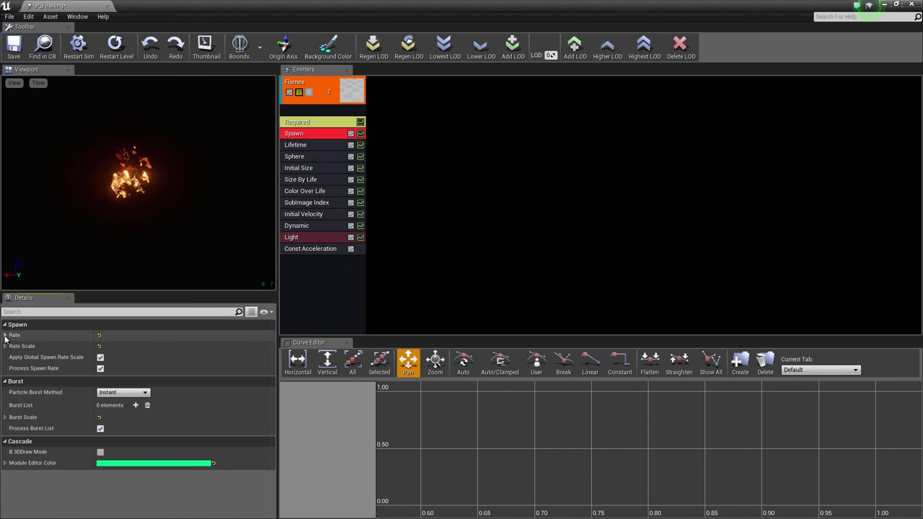
{"action": "left_click", "coordinate": [8, 347]}
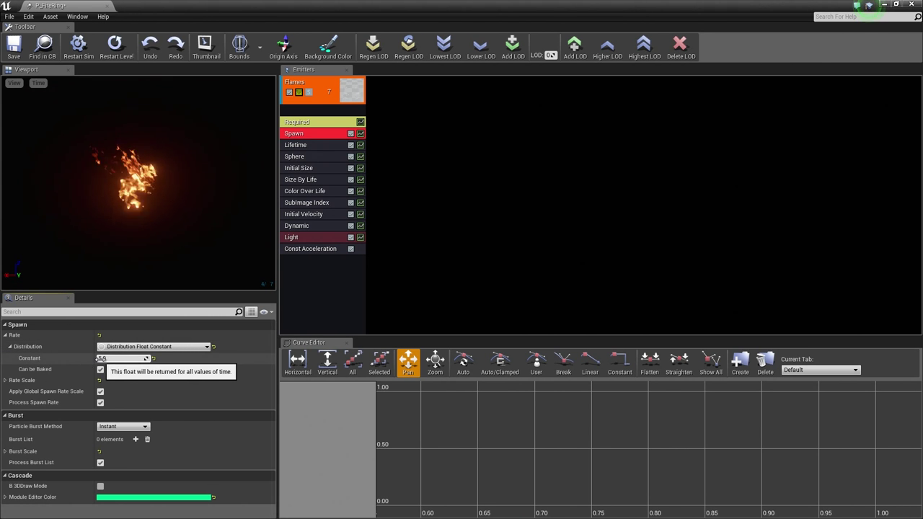
{"action": "left_click", "coordinate": [105, 359]}
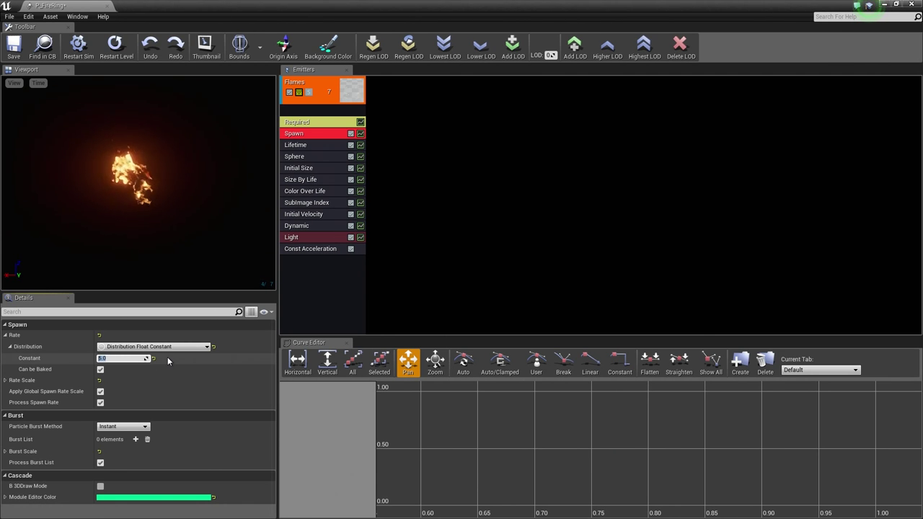
{"action": "type", "text": "200"}
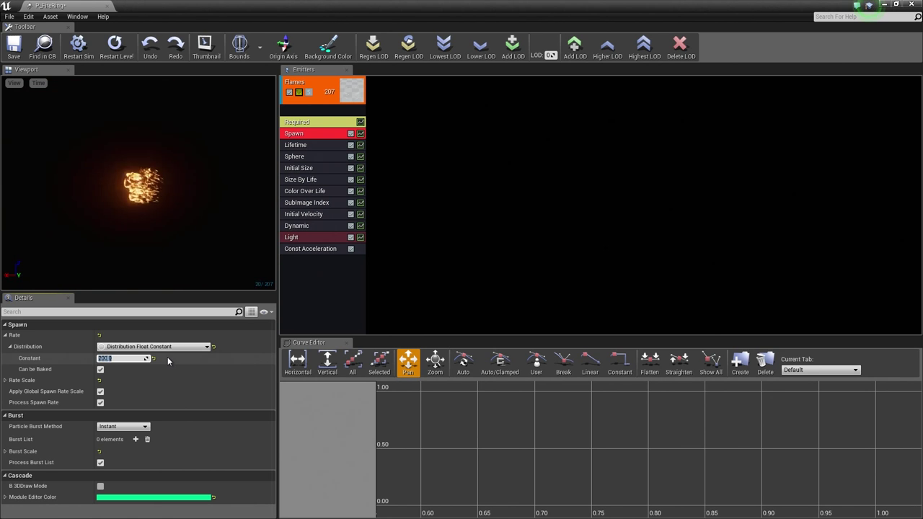
{"action": "key", "text": "Return"}
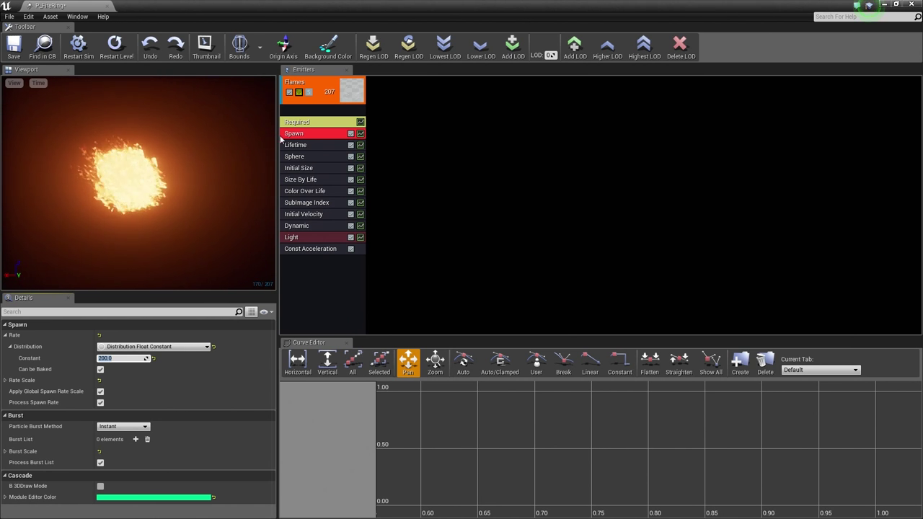
Change the Flames emitter's Lifetime distribution to Distribution Float Constant with a value of 2.0.
{"action": "left_click", "coordinate": [303, 145]}
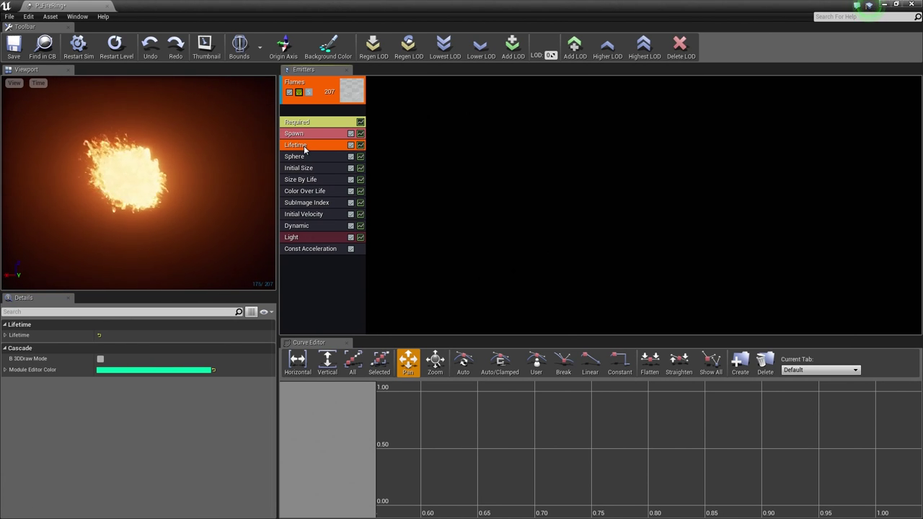
{"action": "left_click", "coordinate": [5, 336]}
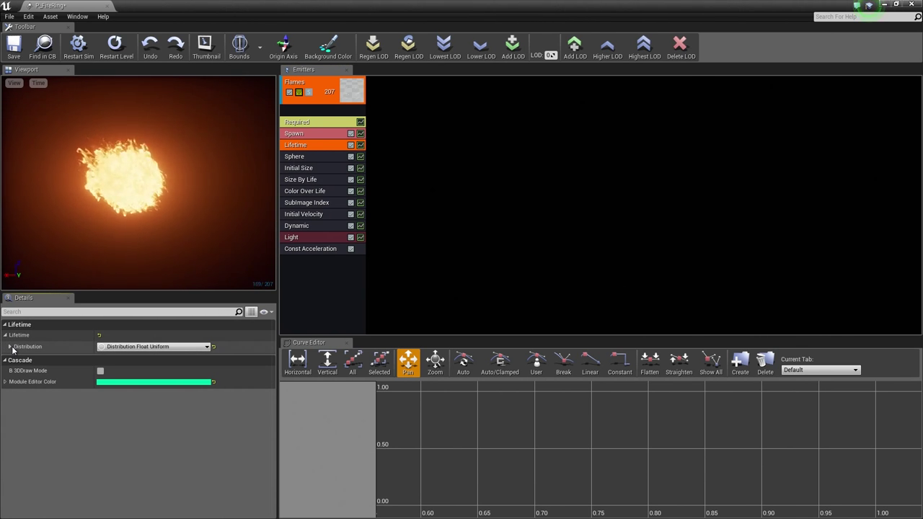
{"action": "left_click", "coordinate": [10, 347]}
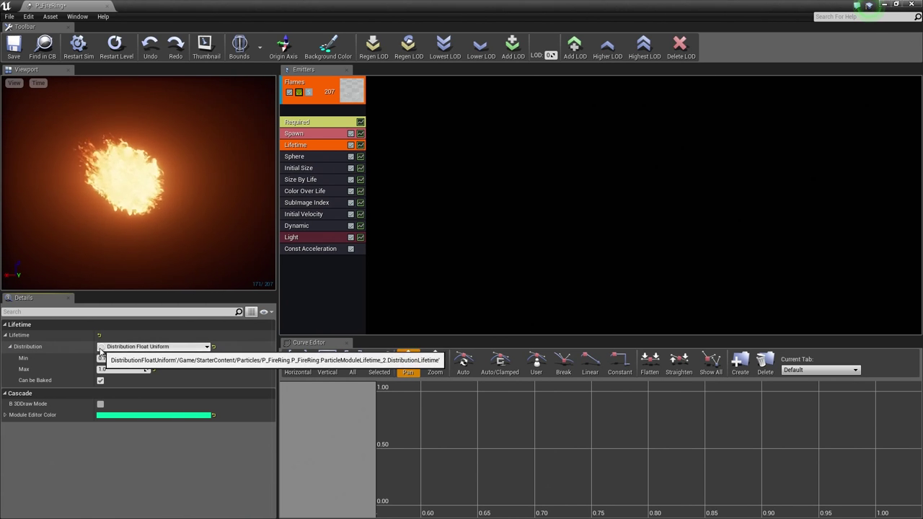
{"action": "left_click", "coordinate": [176, 349]}
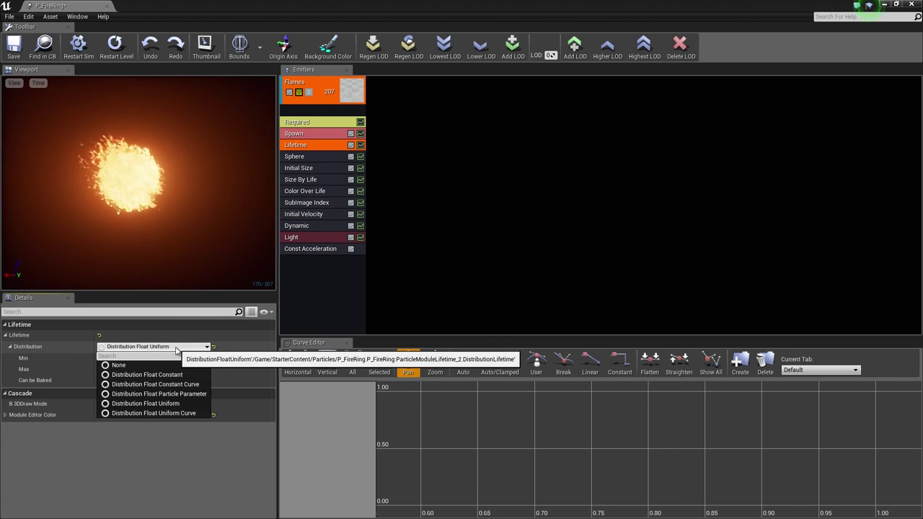
{"action": "left_click", "coordinate": [145, 374]}
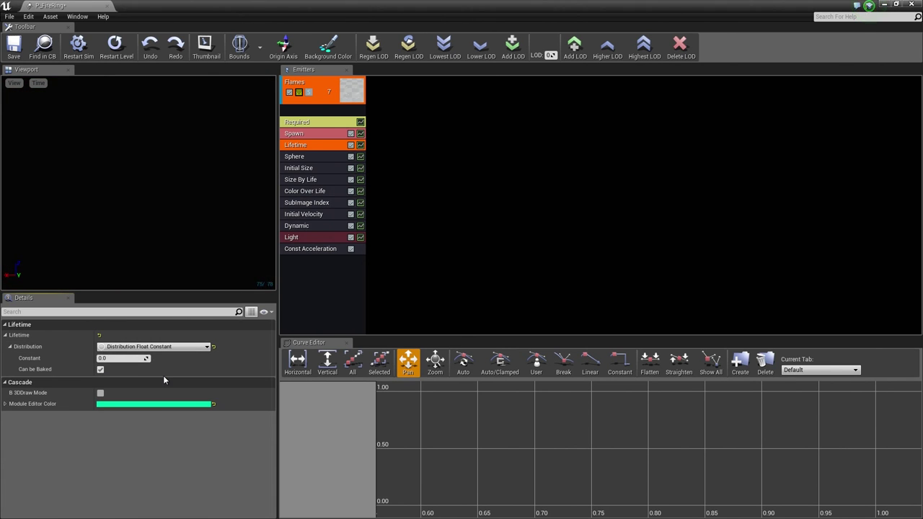
{"action": "left_click", "coordinate": [113, 358]}
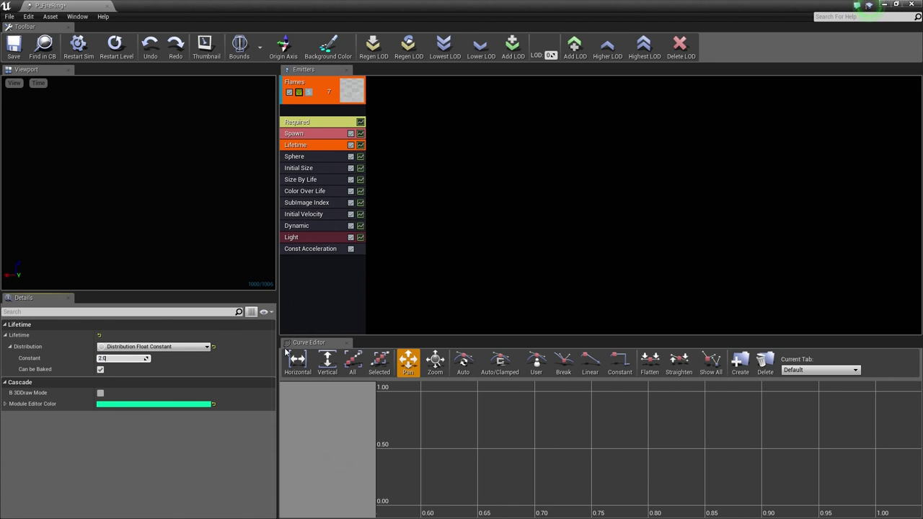
{"action": "key", "text": "Return"}
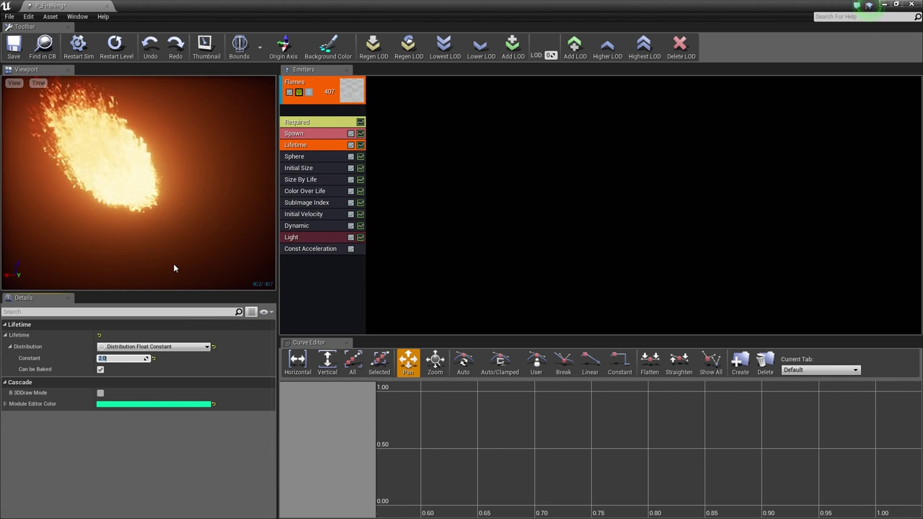
Delete the Sphere location module from the Flames emitter.
{"action": "left_click", "coordinate": [317, 157]}
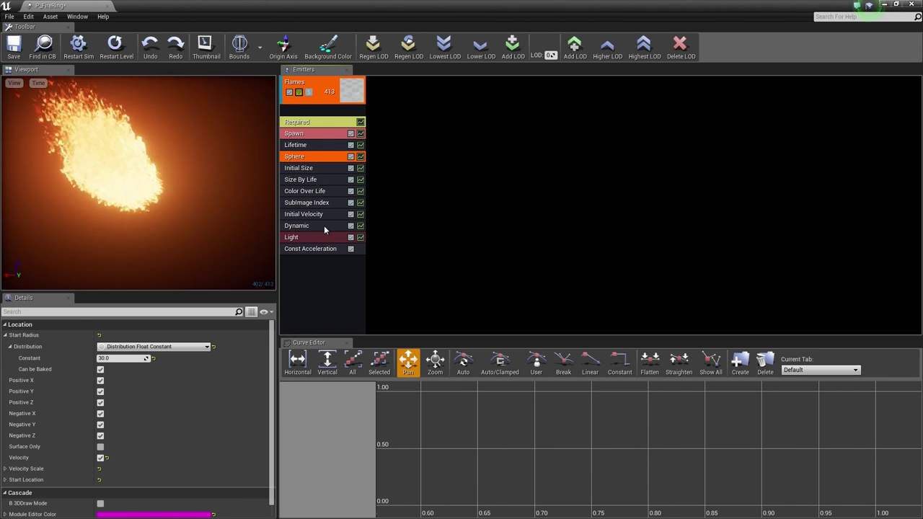
{"action": "key", "text": "Delete"}
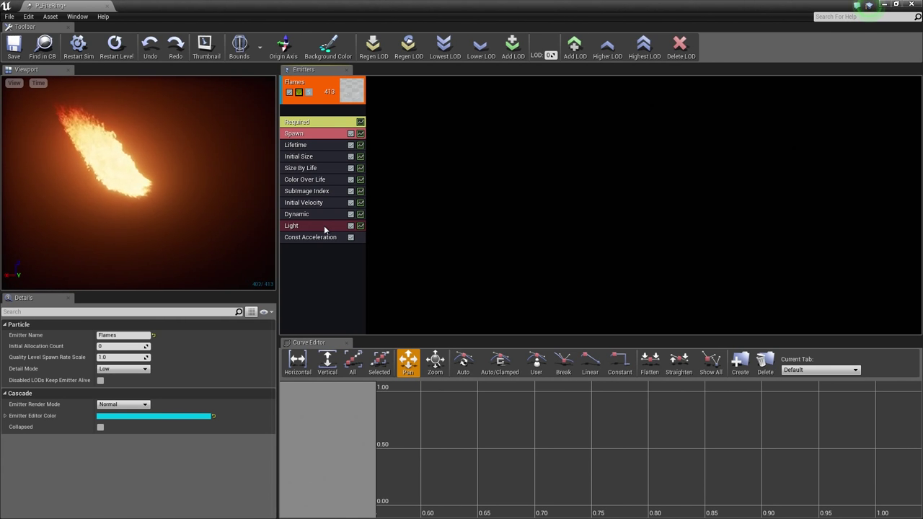
Change the Initial Size module's Start Size to Distribution Vector Constant, with X 180 and Y 180.
{"action": "left_click", "coordinate": [320, 157]}
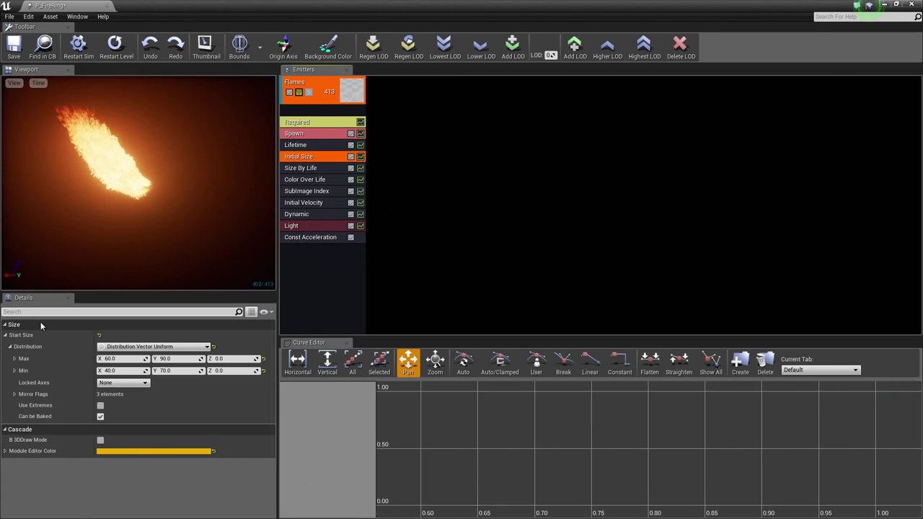
{"action": "left_click", "coordinate": [6, 335]}
{"action": "left_click", "coordinate": [6, 336]}
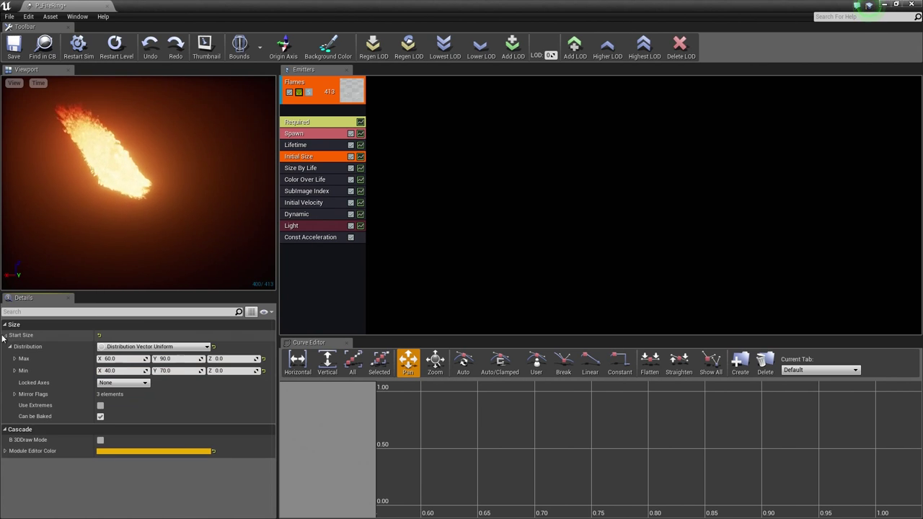
{"action": "left_click", "coordinate": [10, 347]}
{"action": "left_click", "coordinate": [10, 347]}
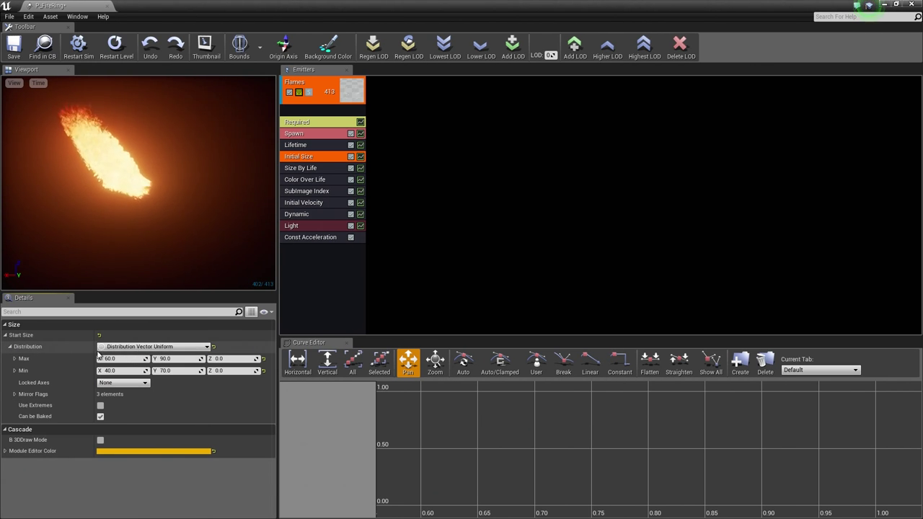
{"action": "left_click", "coordinate": [147, 346]}
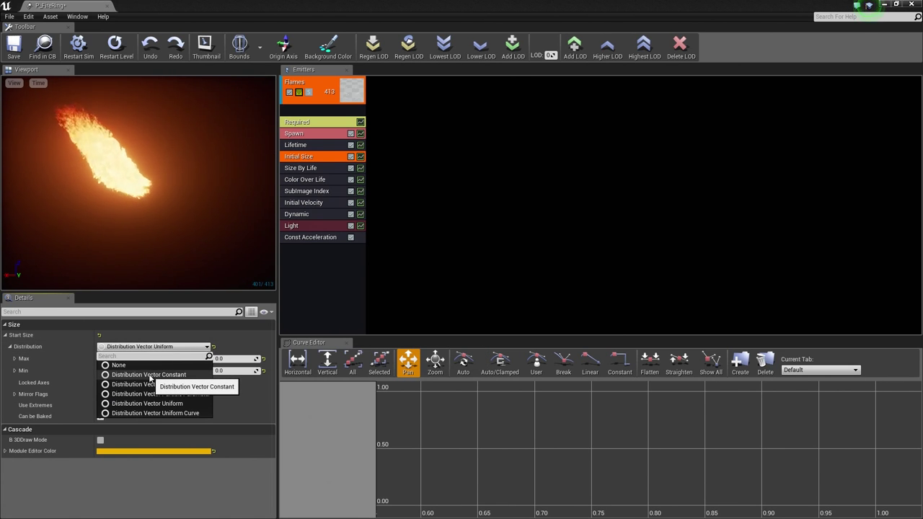
{"action": "left_click", "coordinate": [149, 376]}
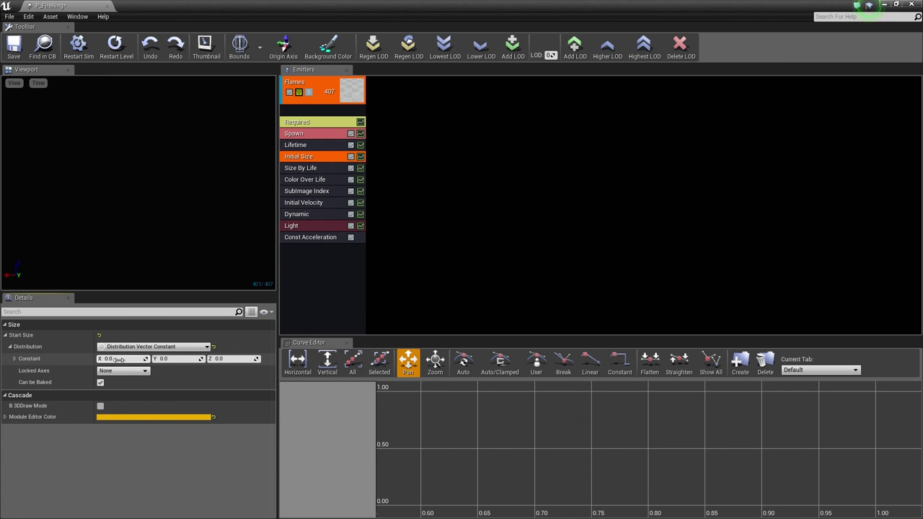
{"action": "left_click", "coordinate": [118, 359]}
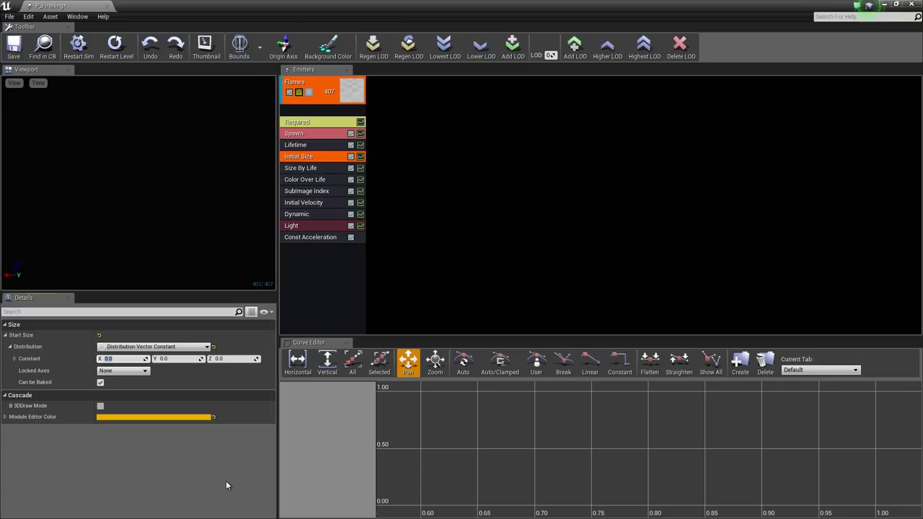
{"action": "type", "text": "180"}
{"action": "key", "text": "Tab"}
{"action": "type", "text": "18"}
{"action": "key", "text": "Return"}
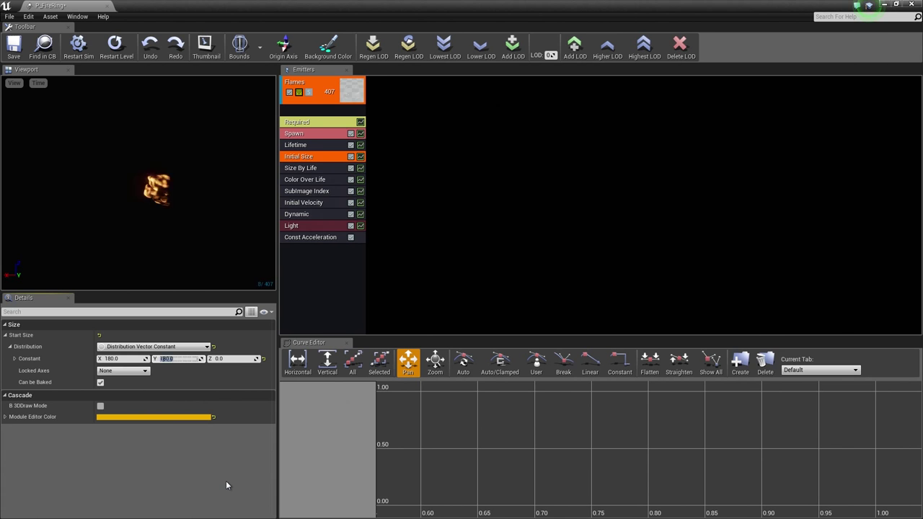
Delete the Size By Life module from the Flames emitter.
{"action": "left_click_drag", "start_coordinate": [248, 256], "coordinate": [86, 245]}
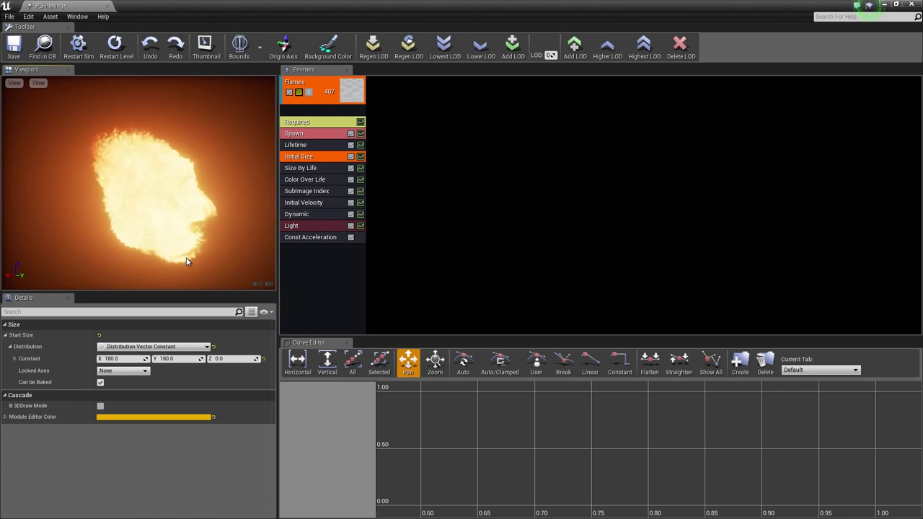
{"action": "left_click", "coordinate": [305, 169]}
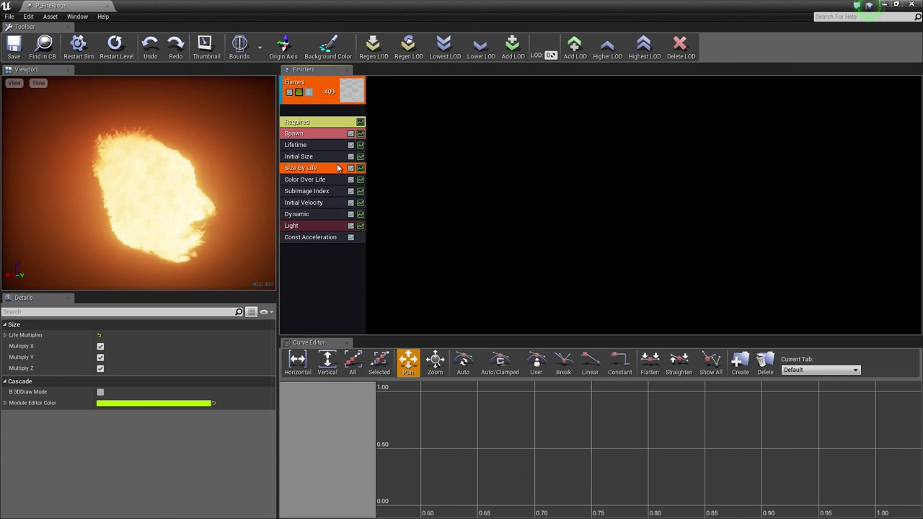
{"action": "key", "text": "Delete"}
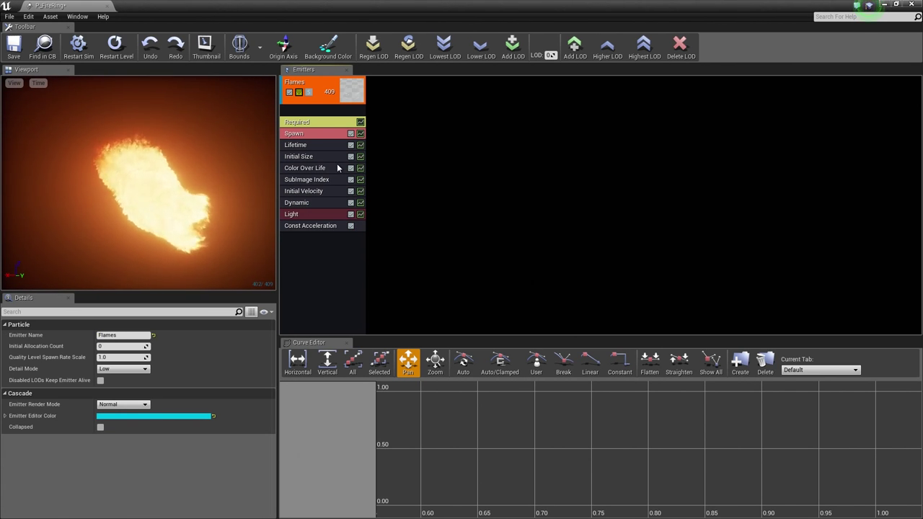
Delete the Light module from the Flames emitter and add a Cylinder (Seed) location module.
{"action": "left_click", "coordinate": [306, 216]}
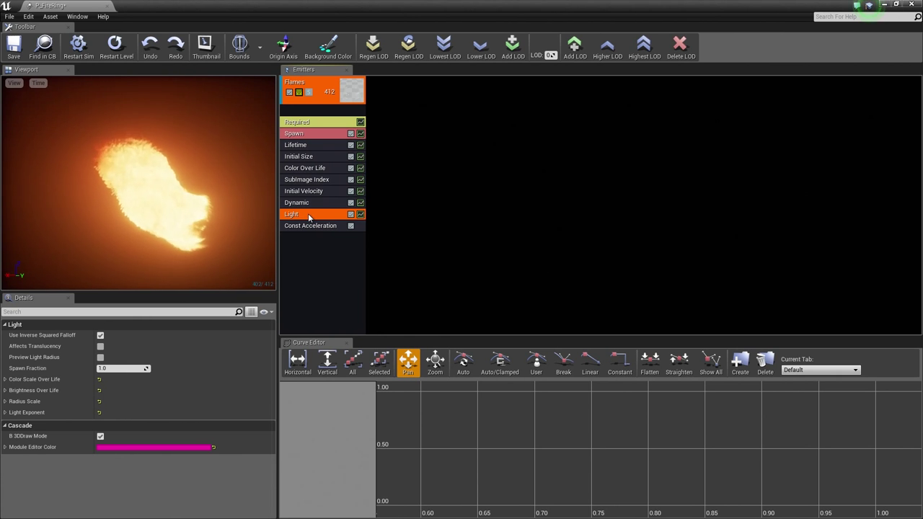
{"action": "key", "text": "Delete"}
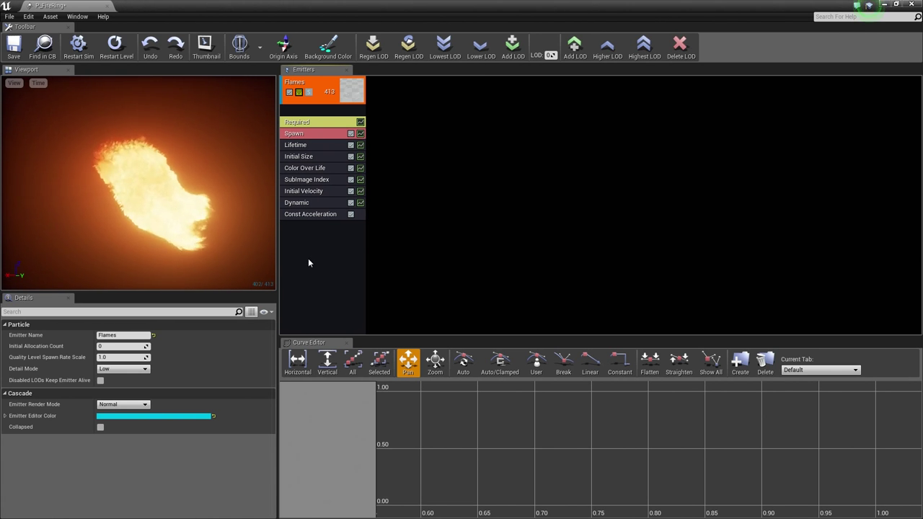
{"action": "right_click", "coordinate": [303, 246]}
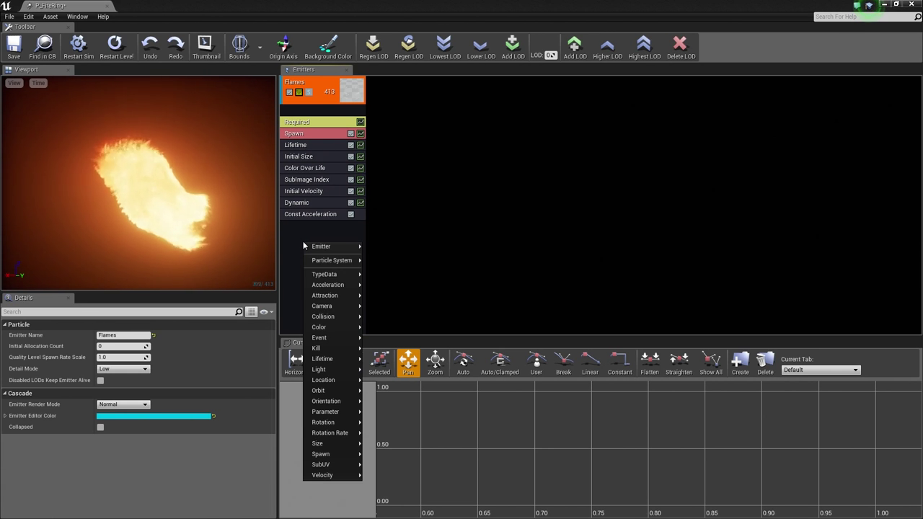
{"action": "mouse_move", "coordinate": [313, 382]}
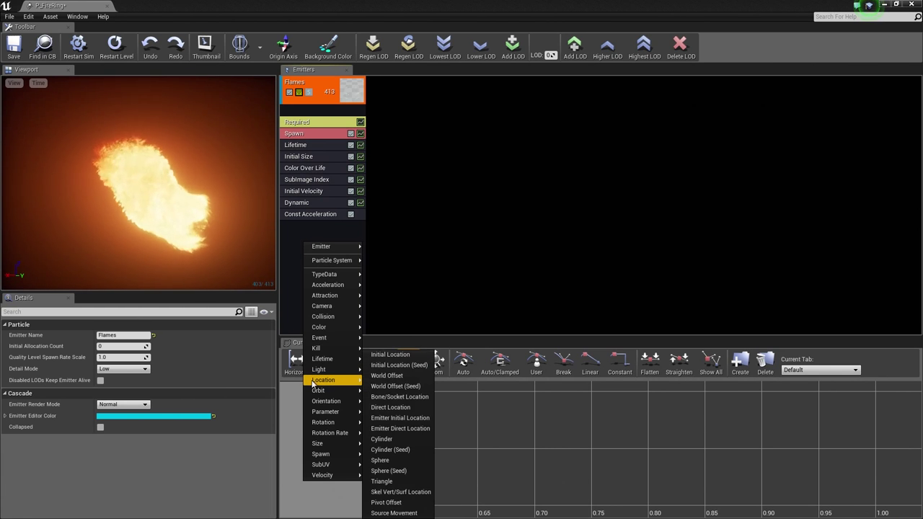
{"action": "left_click", "coordinate": [387, 451]}
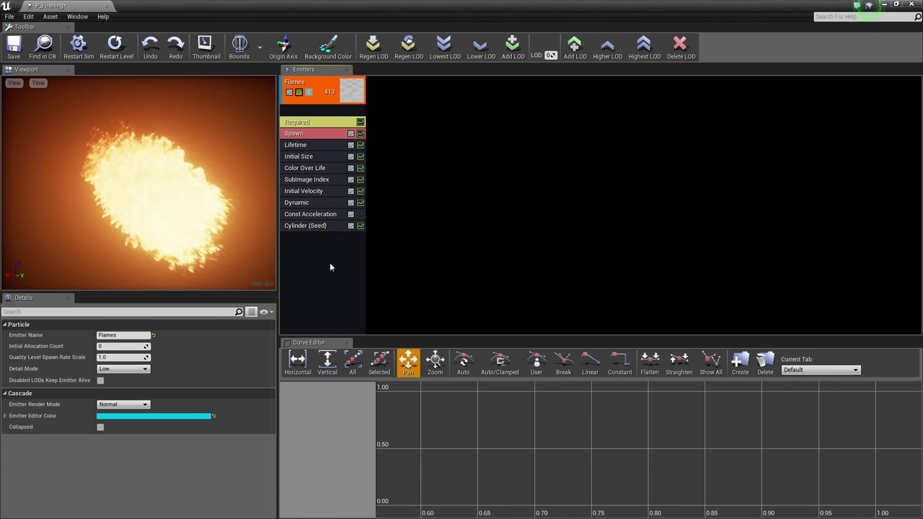
Set the Cylinder (Seed) module's Start Radius constant to 1000.
{"action": "left_click", "coordinate": [293, 228]}
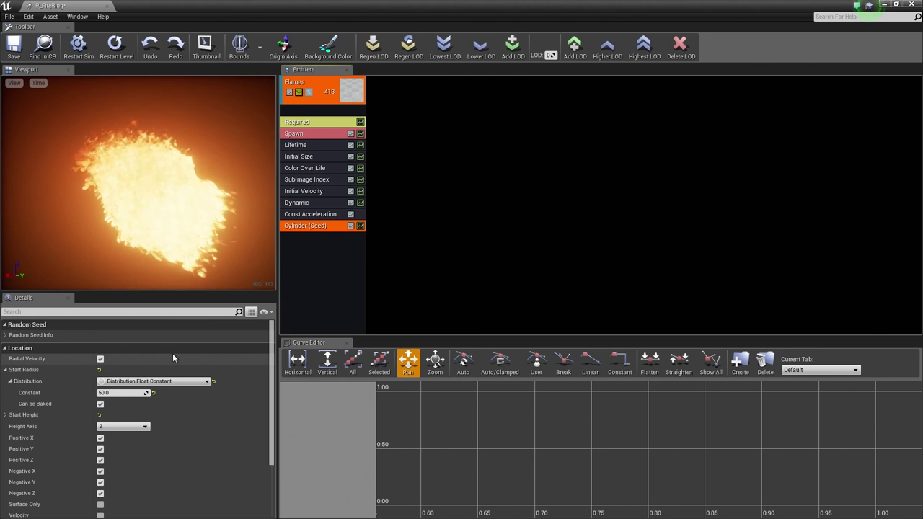
{"action": "left_click", "coordinate": [10, 381]}
{"action": "left_click", "coordinate": [6, 370]}
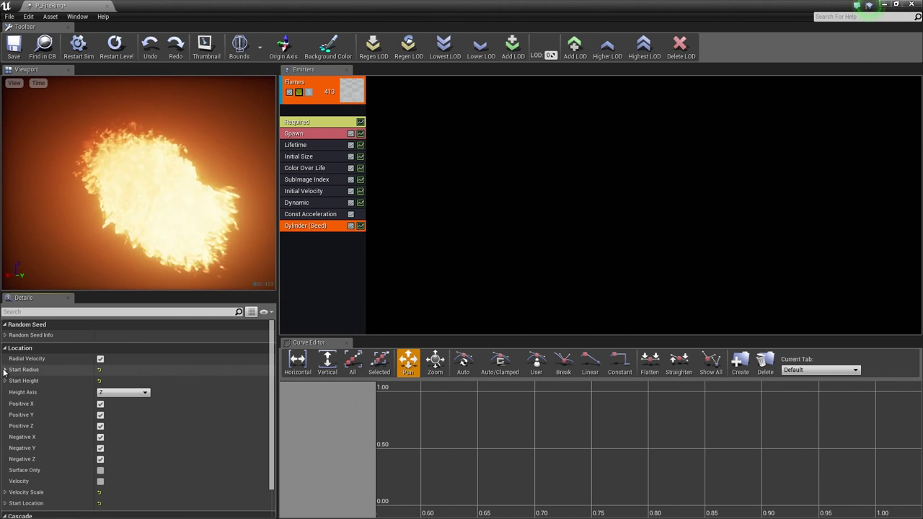
{"action": "left_click", "coordinate": [5, 370]}
{"action": "left_click", "coordinate": [10, 381]}
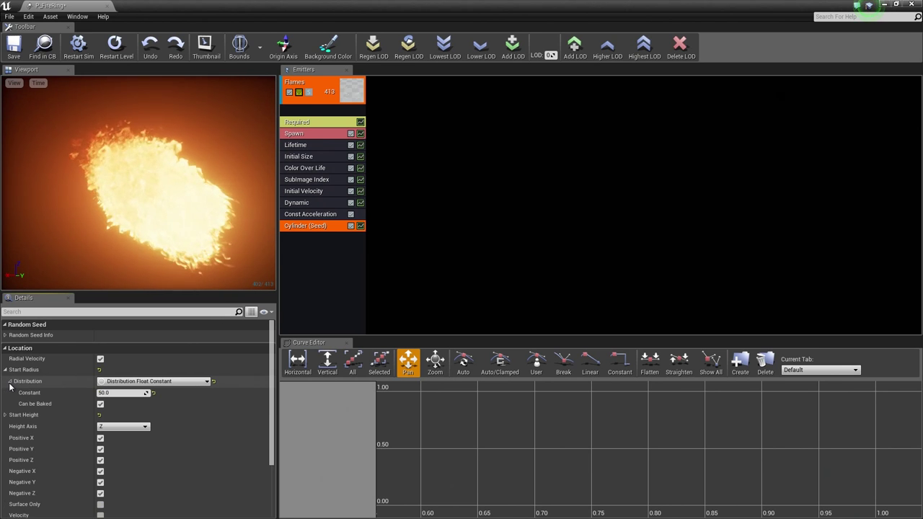
{"action": "left_click", "coordinate": [114, 393]}
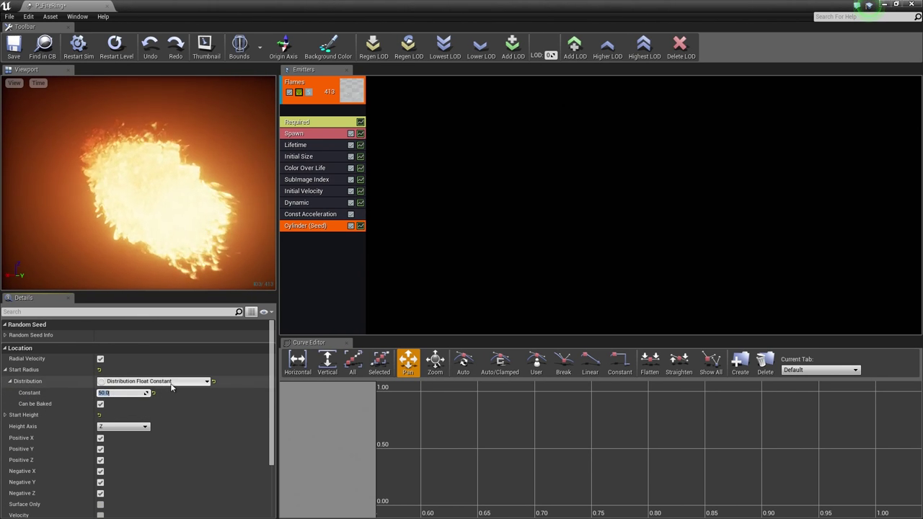
{"action": "type", "text": "1"}
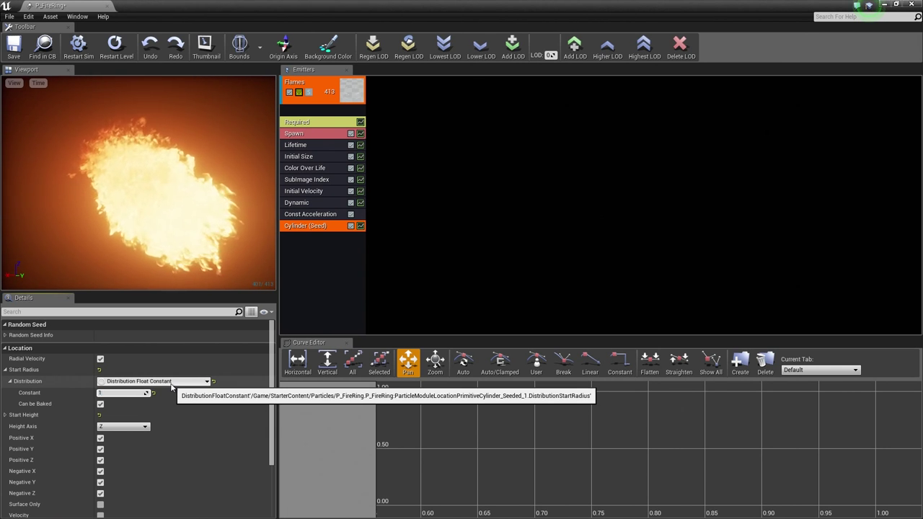
{"action": "type", "text": "000"}
{"action": "key", "text": "Return"}
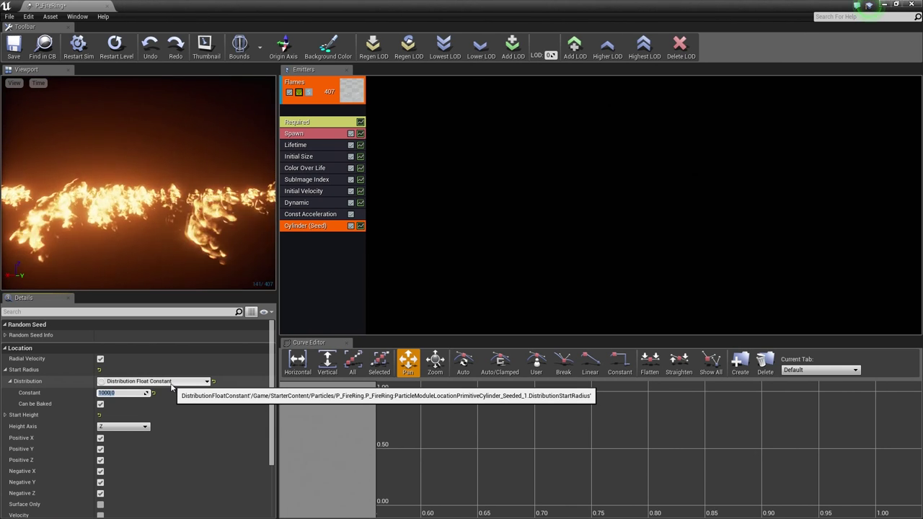
Set the Cylinder (Seed) module's Height Axis to X.
{"action": "right_click_drag", "start_coordinate": [141, 179], "coordinate": [140, 217]}
{"action": "left_click_drag", "start_coordinate": [141, 179], "coordinate": [158, 184]}
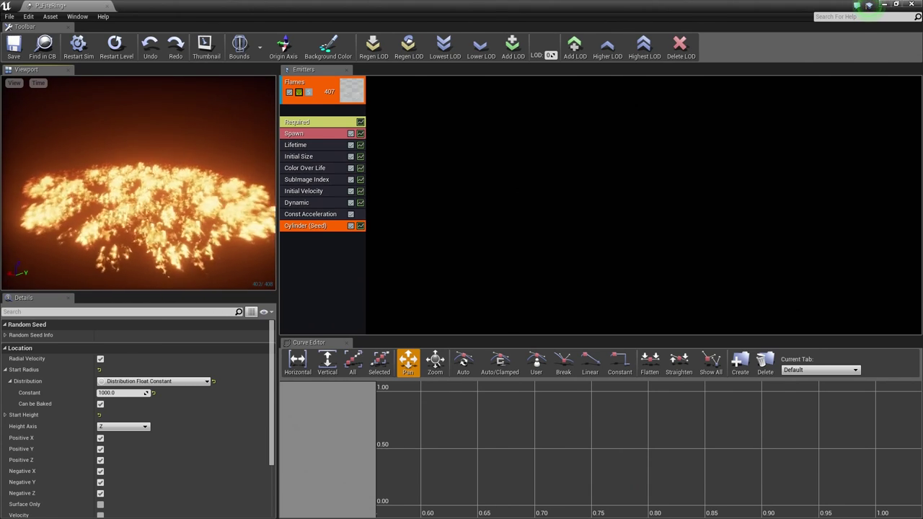
{"action": "left_click_drag", "start_coordinate": [138, 183], "coordinate": [149, 238]}
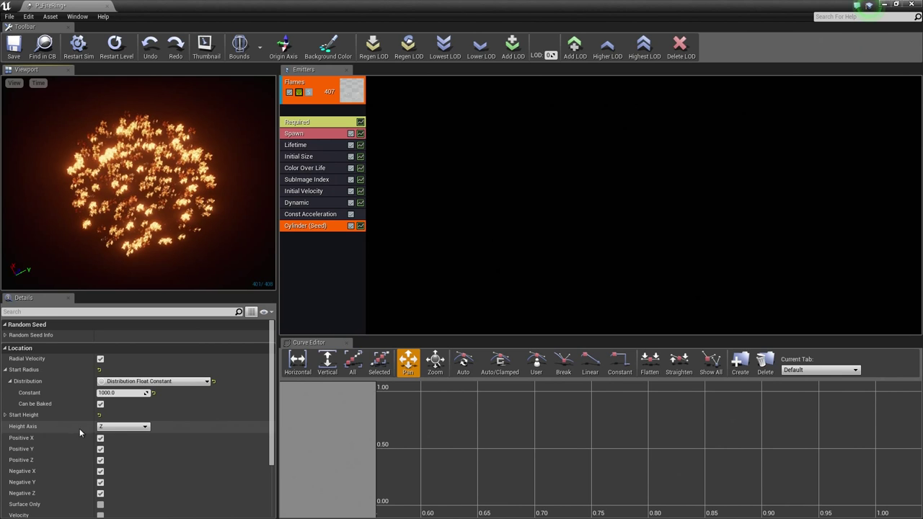
{"action": "left_click", "coordinate": [112, 427]}
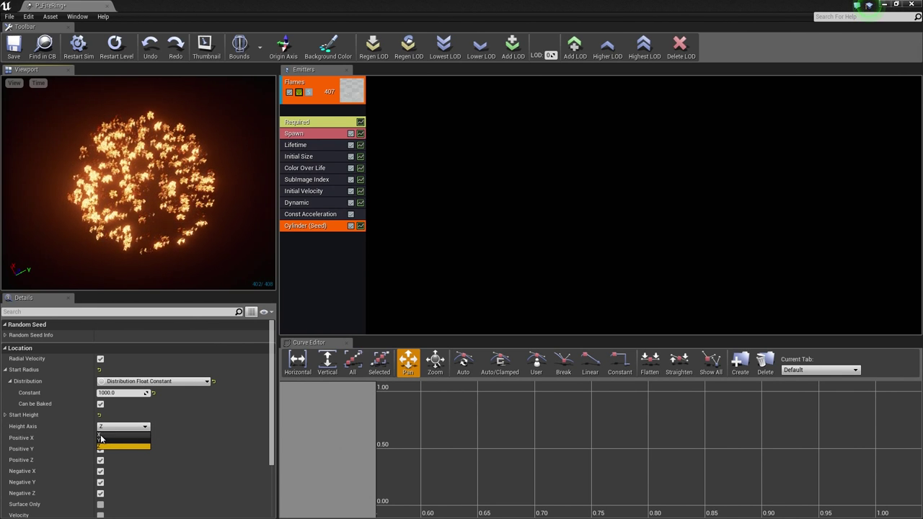
{"action": "left_click", "coordinate": [101, 440]}
{"action": "left_click", "coordinate": [101, 439]}
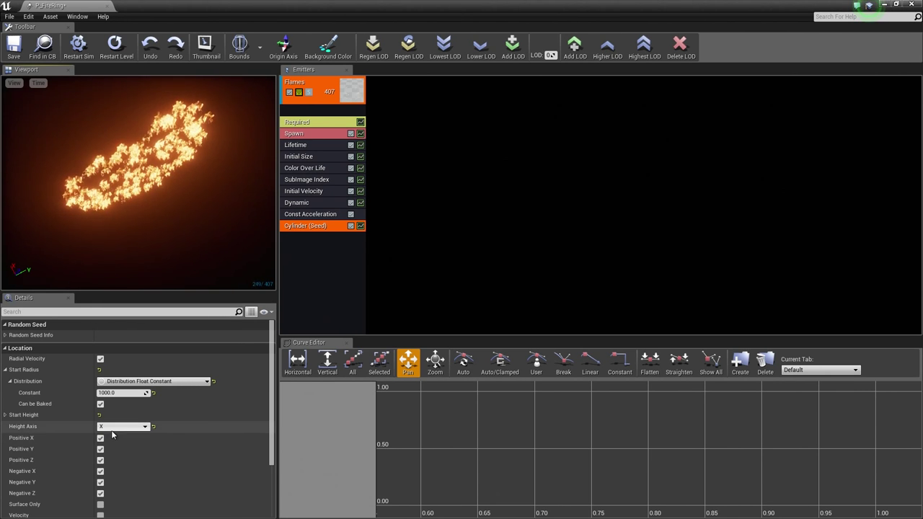
Enable Surface Only in the Cylinder (Seed) module so particles spawn only on the cylinder's surface.
{"action": "left_click", "coordinate": [5, 369]}
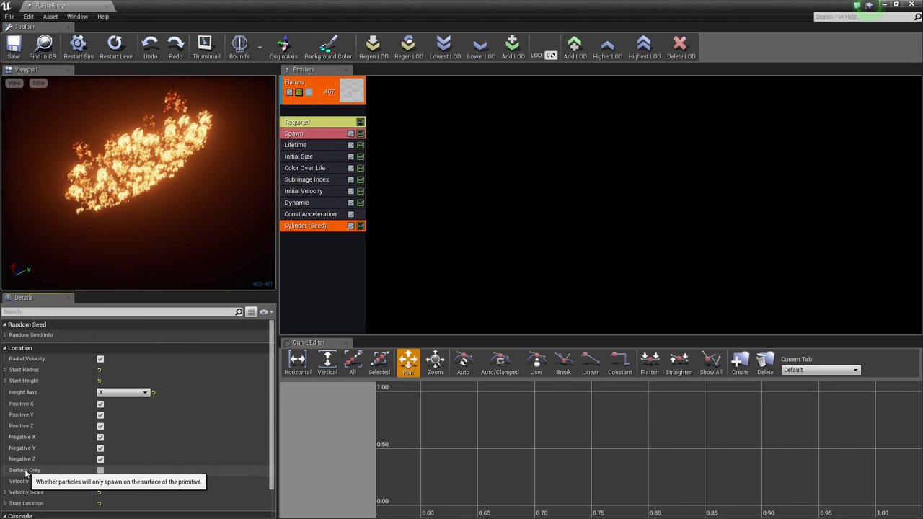
{"action": "left_click", "coordinate": [100, 470]}
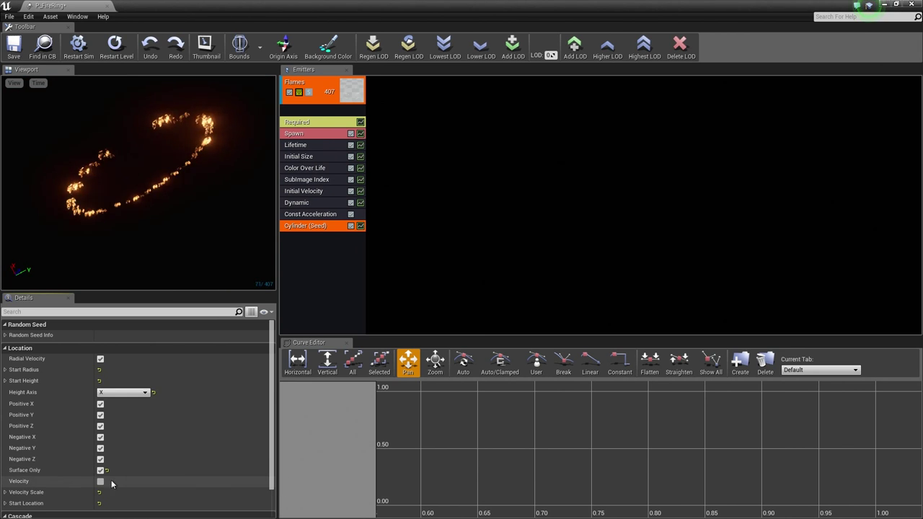
{"action": "left_click_drag", "start_coordinate": [138, 183], "coordinate": [169, 173]}
{"action": "right_click_drag", "start_coordinate": [169, 173], "coordinate": [170, 119]}
{"action": "left_click_drag", "start_coordinate": [170, 119], "coordinate": [148, 145]}
{"action": "right_click_drag", "start_coordinate": [148, 144], "coordinate": [142, 178]}
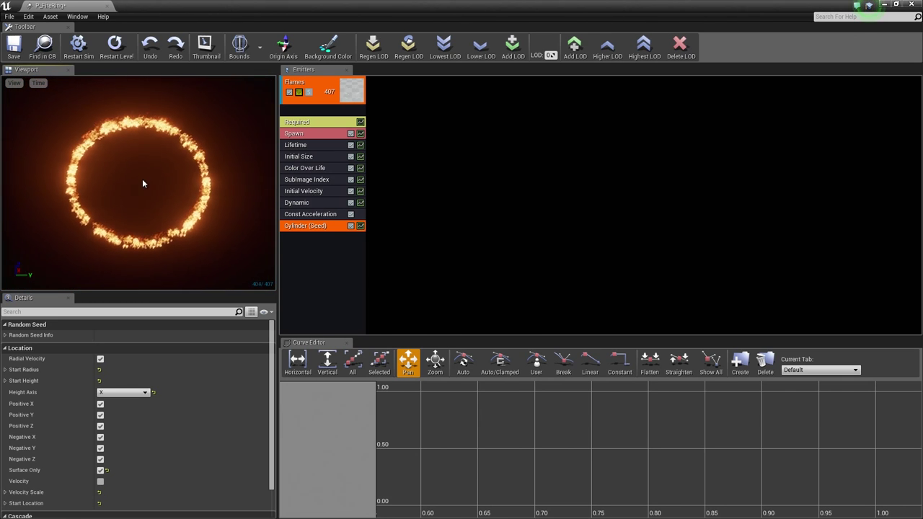
Save and close the P_FireRing particle system, and open the Checkpoint blueprint from the Blueprints folder.
{"action": "left_click", "coordinate": [14, 48]}
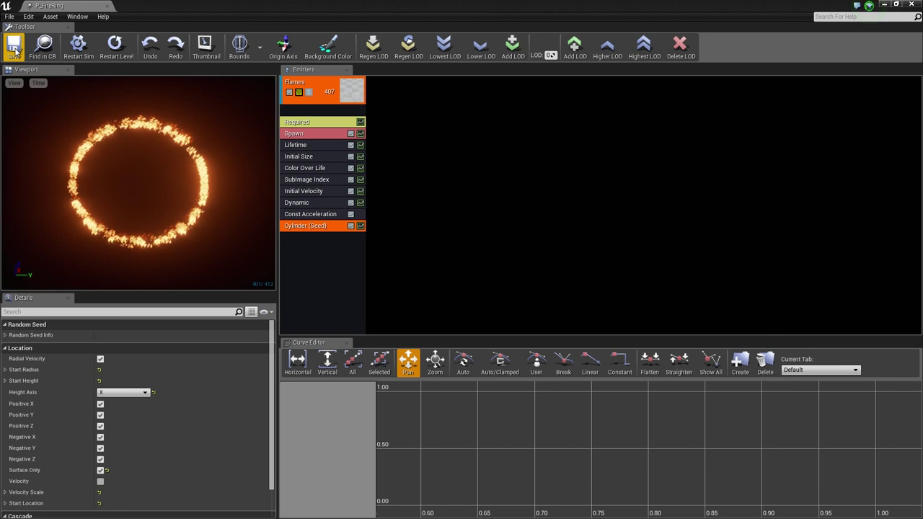
{"action": "left_click", "coordinate": [107, 6]}
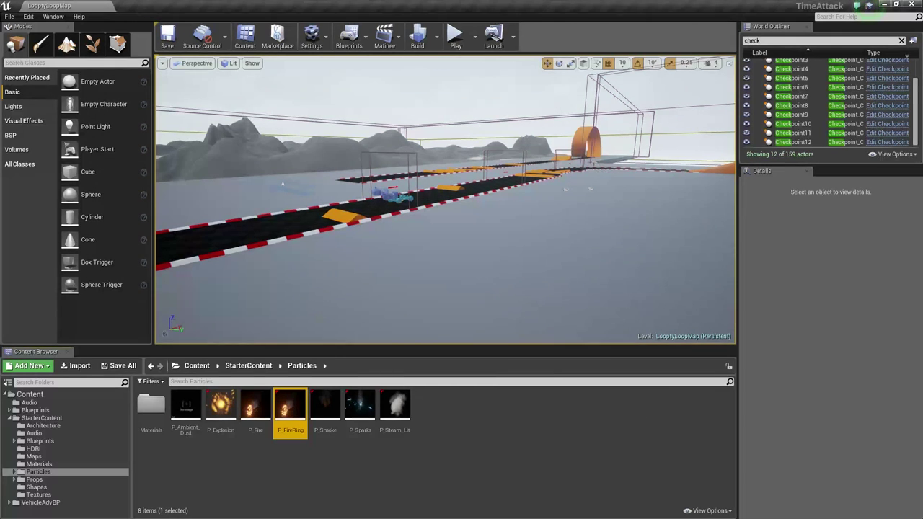
{"action": "left_click", "coordinate": [34, 410]}
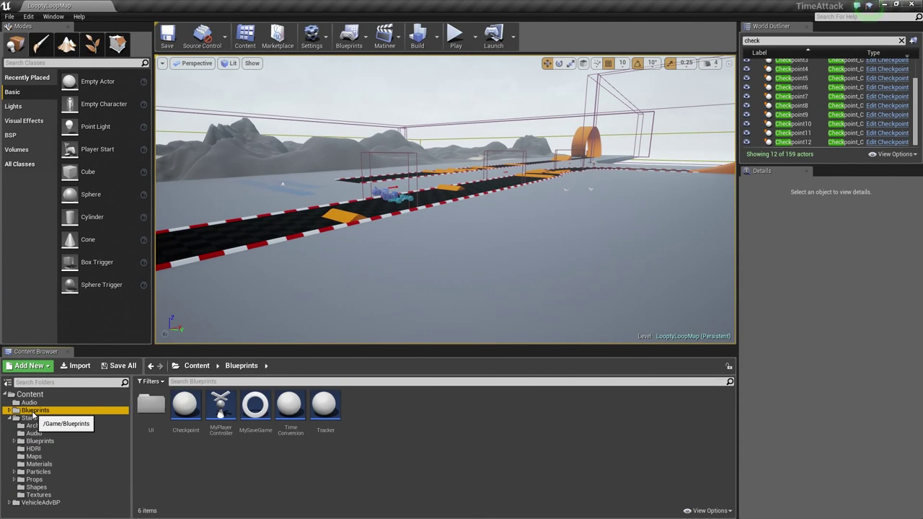
{"action": "left_click", "coordinate": [186, 410]}
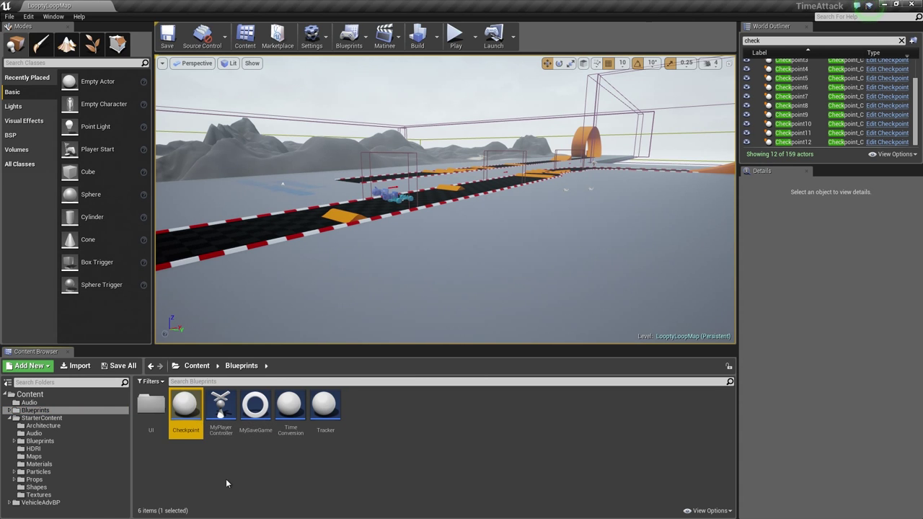
{"action": "double_click", "coordinate": [189, 421]}
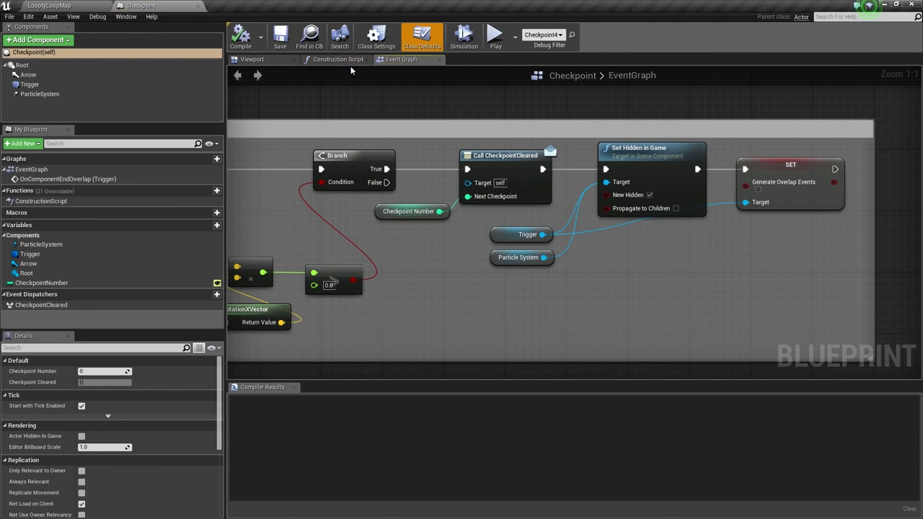
Assign P_FireRing as the template of the Checkpoint blueprint's ParticleSystem component.
{"action": "left_click", "coordinate": [253, 59]}
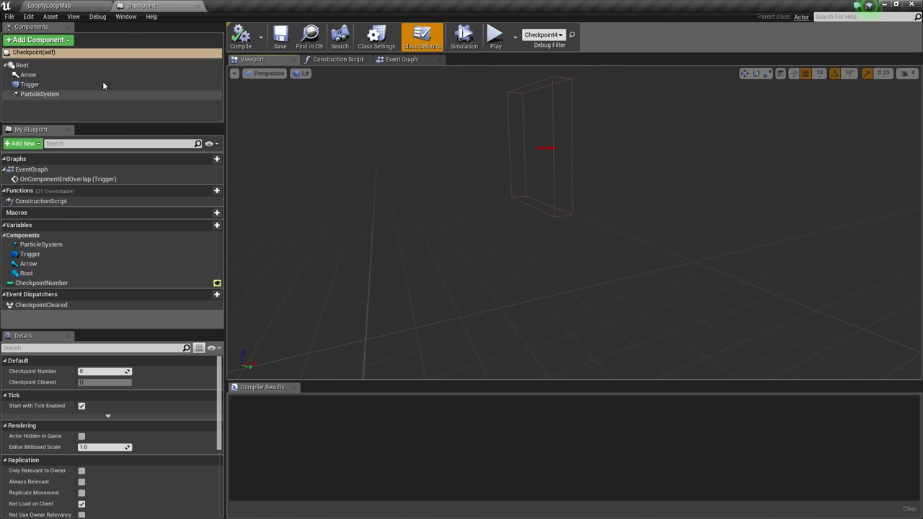
{"action": "left_click", "coordinate": [43, 94]}
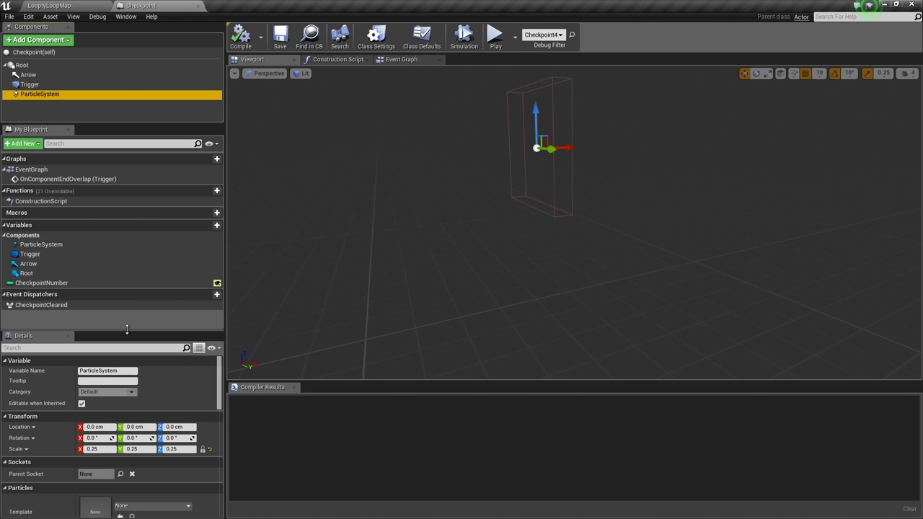
{"action": "left_click_drag", "start_coordinate": [127, 329], "coordinate": [127, 273]}
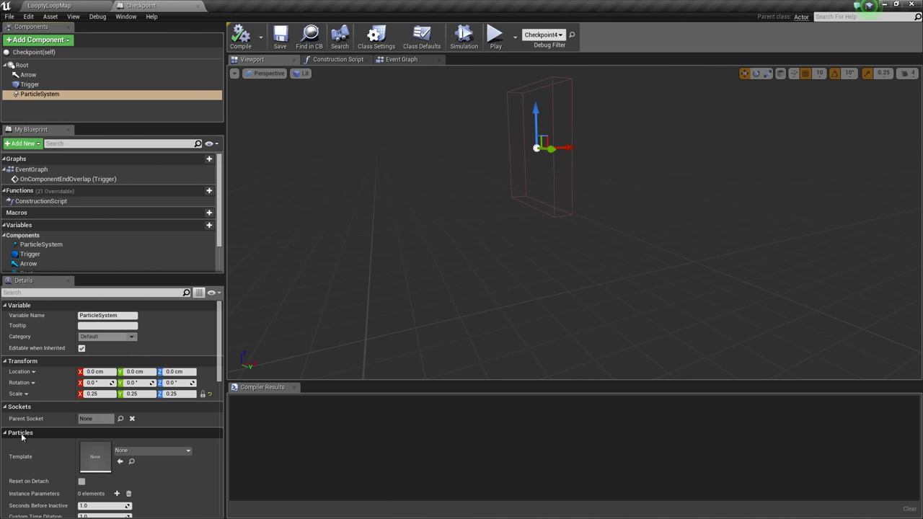
{"action": "left_click", "coordinate": [154, 451]}
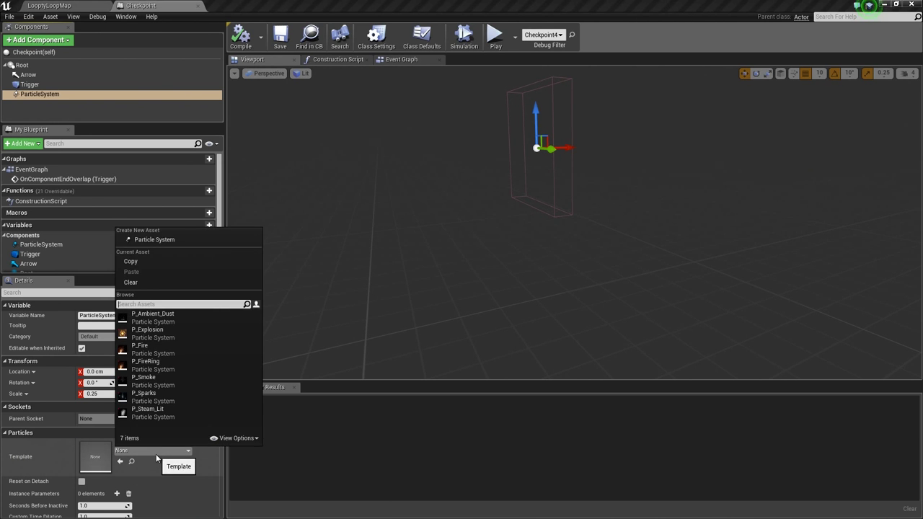
{"action": "left_click", "coordinate": [140, 366]}
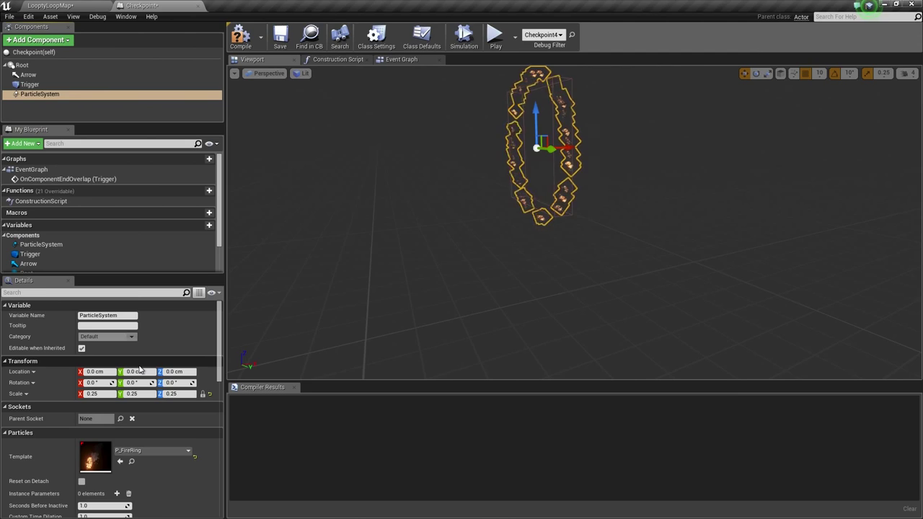
Examine the fire ring from the front at near and far distances against the Checkpoint's trigger box.
{"action": "key", "text": "w"}
{"action": "right_click_drag", "start_coordinate": [359, 320], "coordinate": [476, 296]}
{"action": "key", "text": "a"}
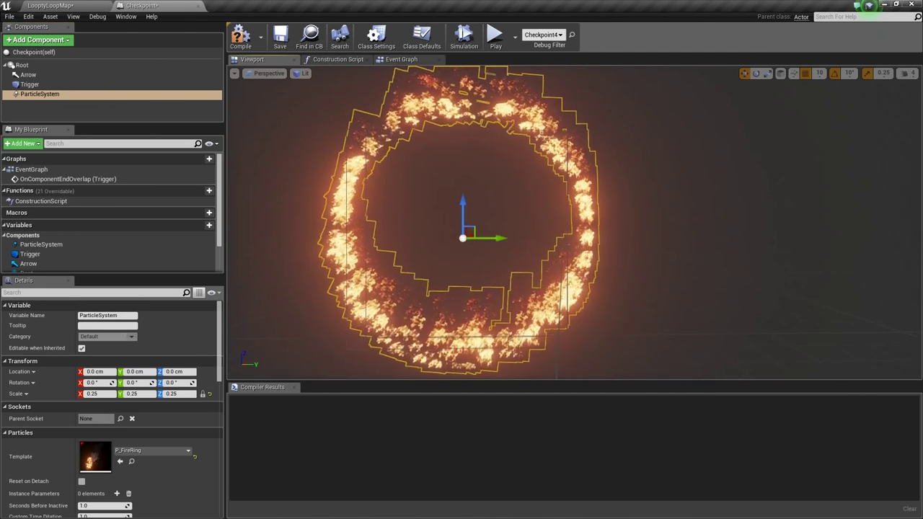
{"action": "key", "text": "s"}
{"action": "key", "text": "w"}
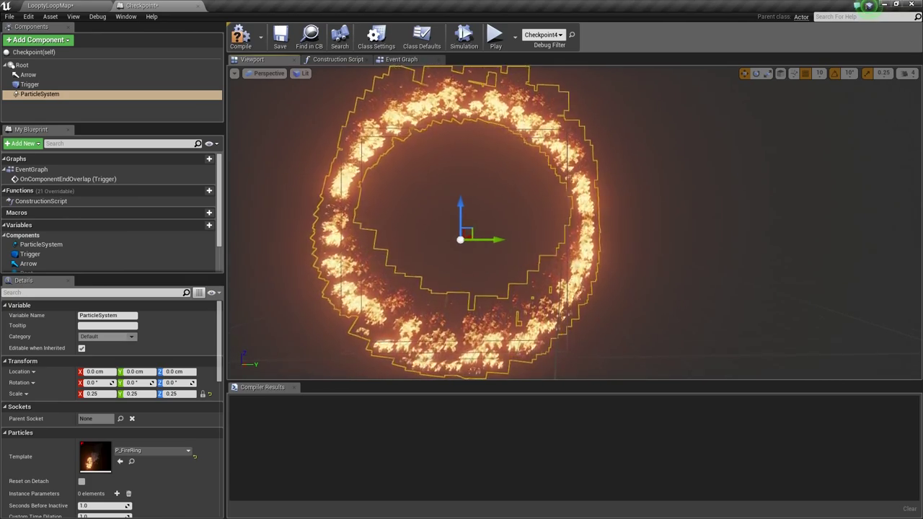
{"action": "right_click_drag", "start_coordinate": [445, 234], "coordinate": [435, 263]}
{"action": "key", "text": "s"}
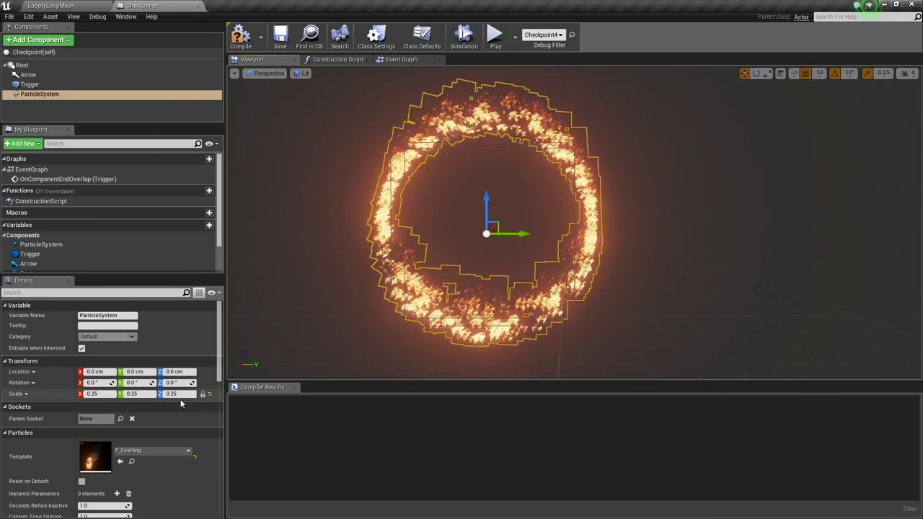
{"action": "right_click_drag", "start_coordinate": [574, 223], "coordinate": [405, 273]}
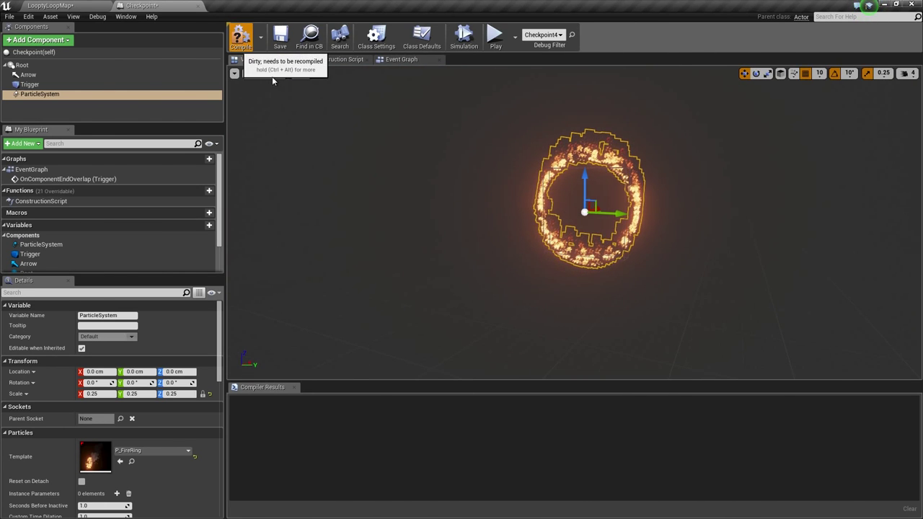
Compile the Checkpoint blueprint and show the complete checkpoint system node group in its Event Graph.
{"action": "left_click", "coordinate": [241, 37]}
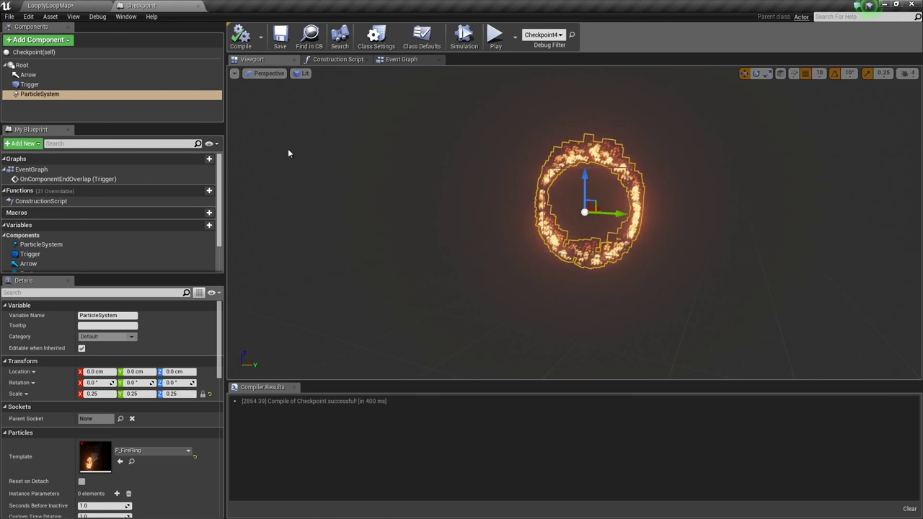
{"action": "left_click", "coordinate": [401, 60]}
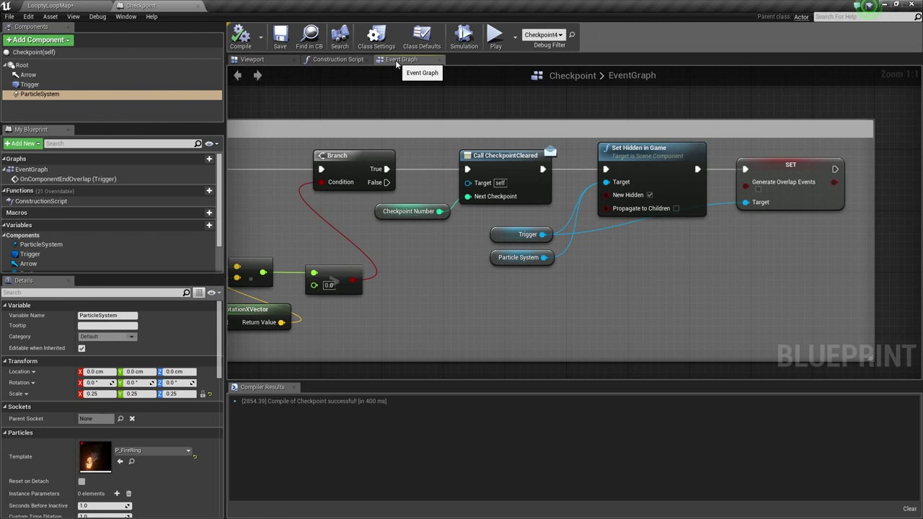
{"action": "right_click_drag", "start_coordinate": [380, 234], "coordinate": [587, 259]}
{"action": "right_click_drag", "start_coordinate": [651, 276], "coordinate": [423, 243]}
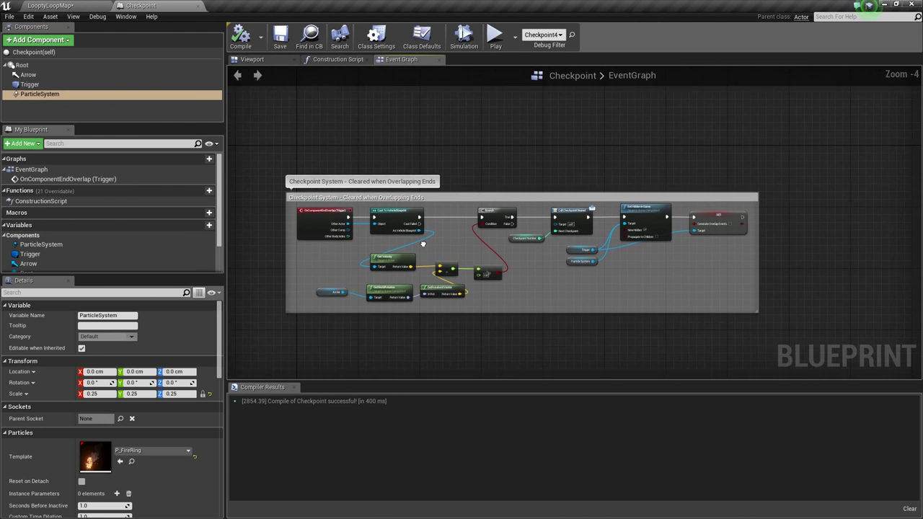
Rewire the checkpoint system so Trigger feeds only the Generate Overlap Events setter and Particle System alone feeds Set Hidden in Game, placing Particle System above Trigger.
{"action": "right_click_drag", "start_coordinate": [605, 291], "coordinate": [601, 278]}
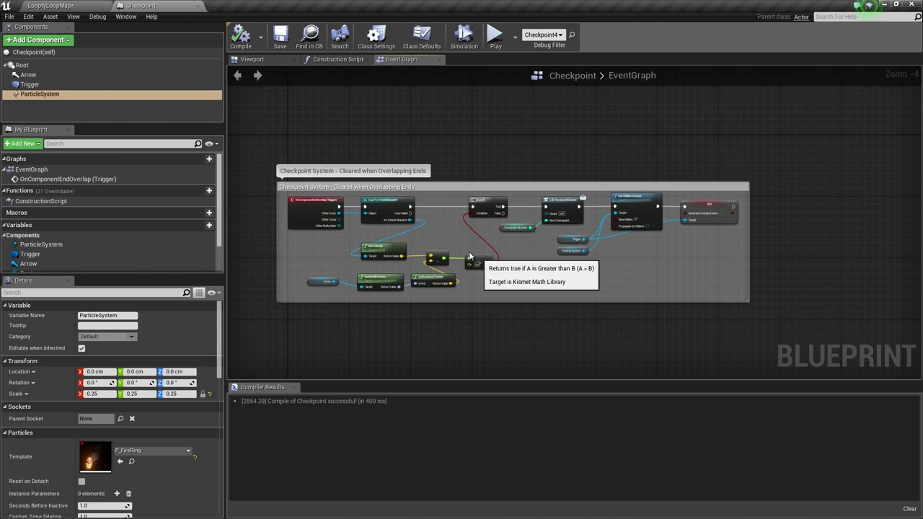
{"action": "scroll", "coordinate": [561, 266], "scroll_direction": "up", "scroll_amount": 2}
{"action": "right_click_drag", "start_coordinate": [491, 269], "coordinate": [468, 270]}
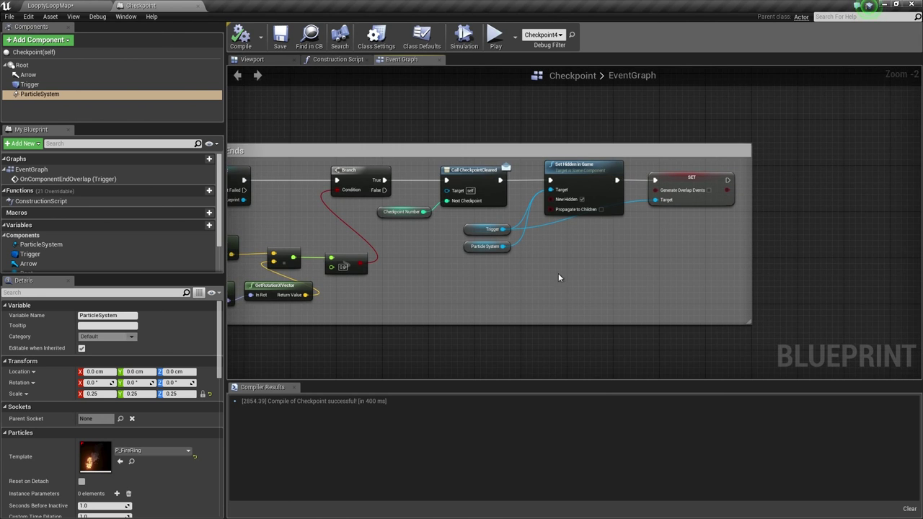
{"action": "right_click_drag", "start_coordinate": [584, 266], "coordinate": [534, 280]}
{"action": "scroll", "coordinate": [535, 280], "scroll_direction": "up", "scroll_amount": 2}
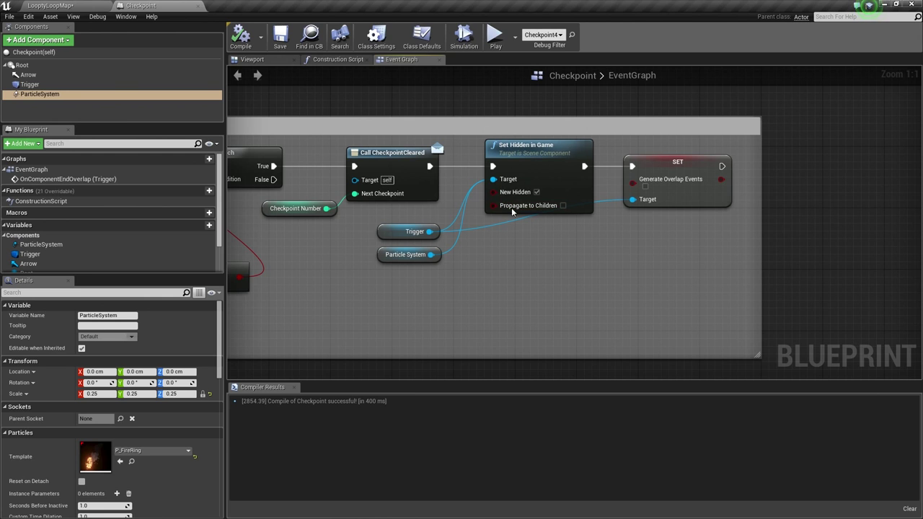
{"action": "left_click", "coordinate": [405, 238]}
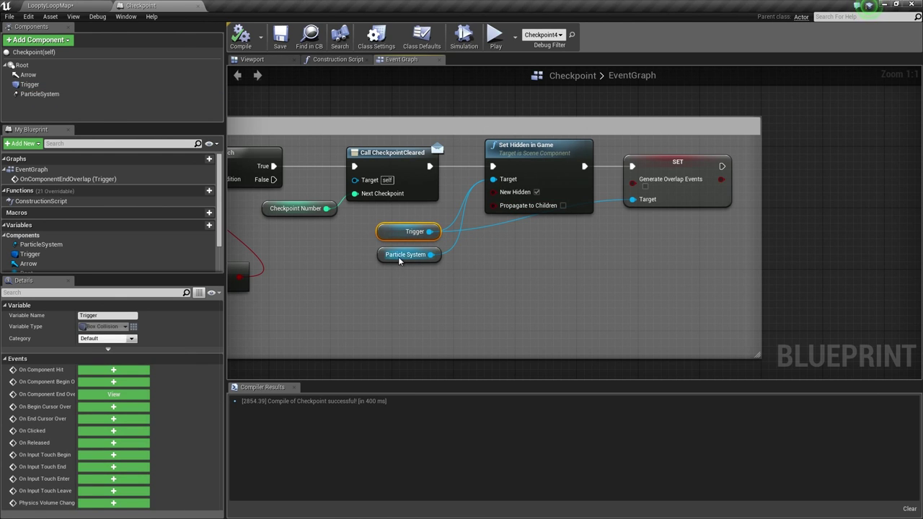
{"action": "left_click", "coordinate": [399, 260]}
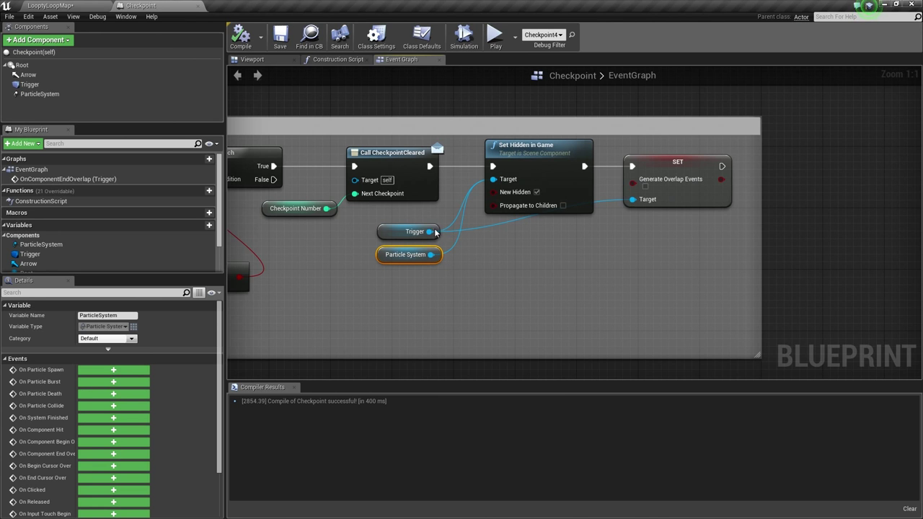
{"action": "left_click_drag", "start_coordinate": [428, 231], "coordinate": [431, 254], "text": "ctrl"}
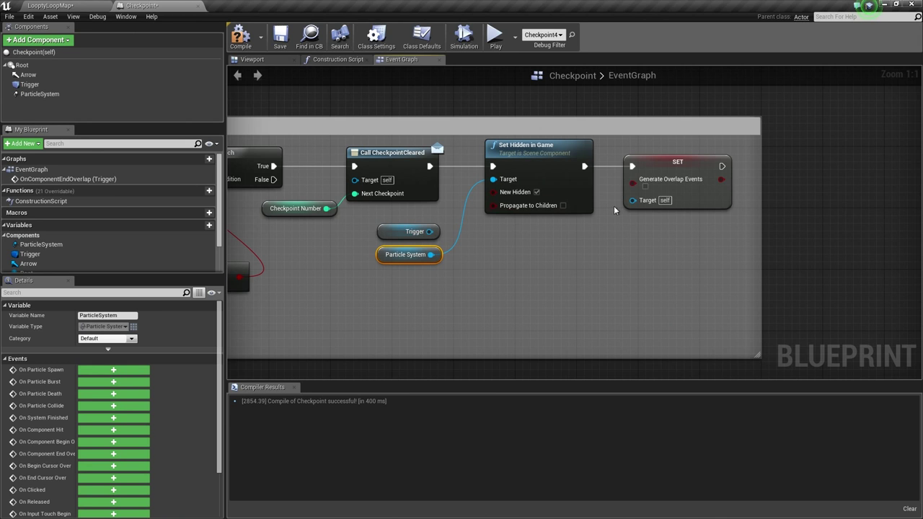
{"action": "left_click_drag", "start_coordinate": [435, 236], "coordinate": [637, 199]}
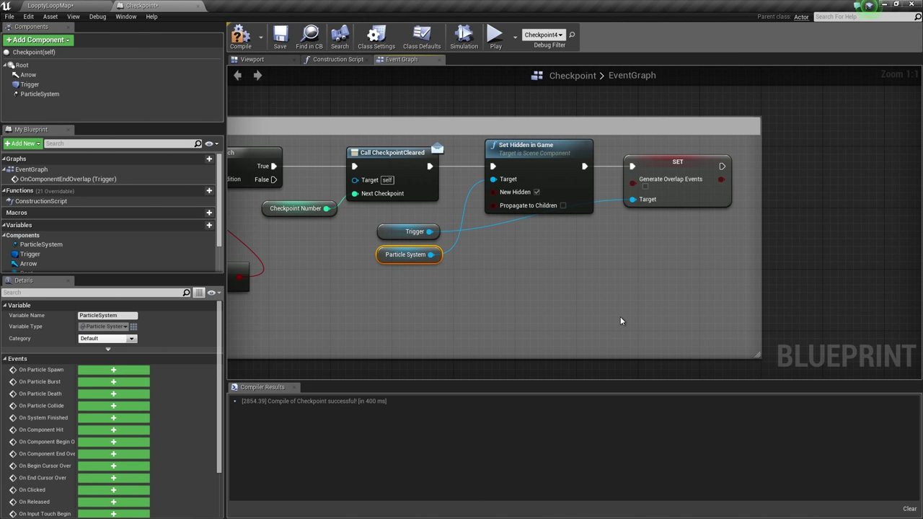
{"action": "left_click_drag", "start_coordinate": [396, 262], "coordinate": [406, 226]}
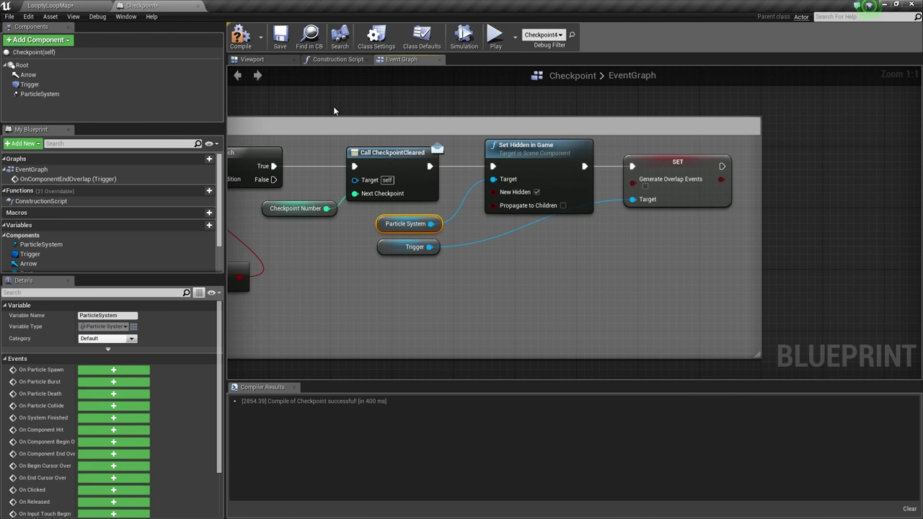
Switch the ParticleSystem component's Hidden in Game rendering option off and back on.
{"action": "left_click", "coordinate": [40, 94]}
{"action": "scroll", "coordinate": [118, 375], "scroll_direction": "down", "scroll_amount": 2}
{"action": "scroll", "coordinate": [118, 375], "scroll_direction": "down", "scroll_amount": 5}
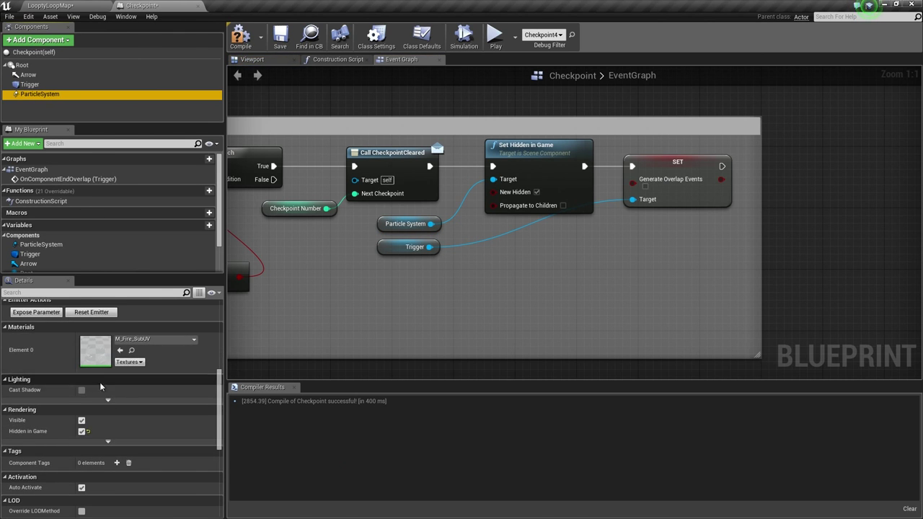
{"action": "scroll", "coordinate": [94, 387], "scroll_direction": "down", "scroll_amount": 2}
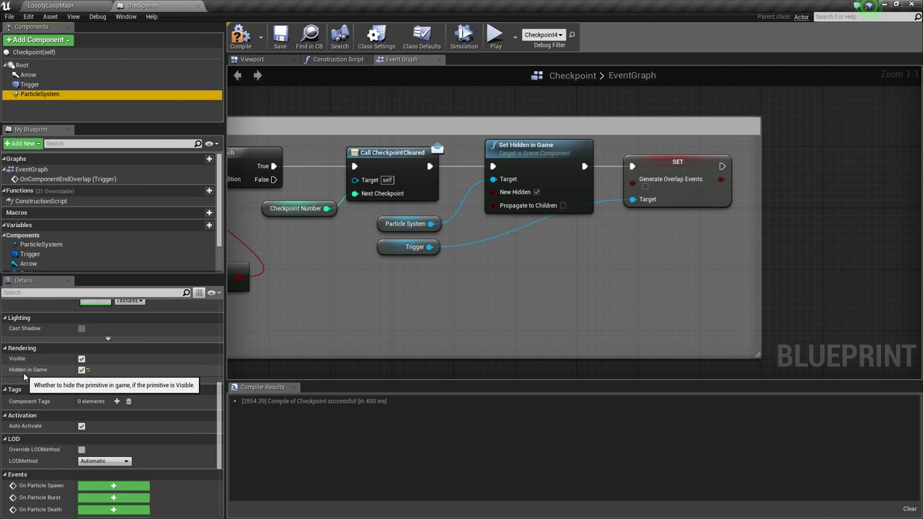
{"action": "left_click", "coordinate": [81, 372]}
{"action": "left_click", "coordinate": [82, 370]}
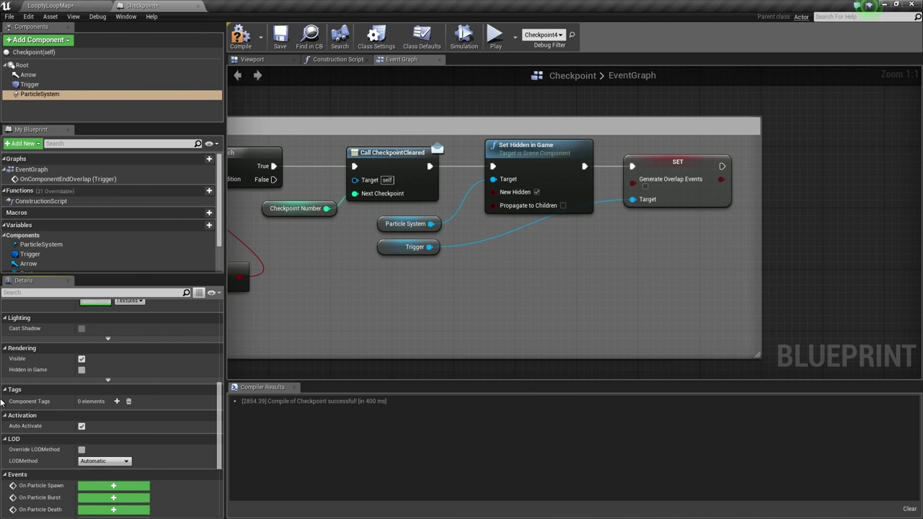
{"action": "left_click", "coordinate": [81, 370]}
Compile, save and close the Checkpoint blueprint, and open the ActivateCheckpoint function of the Tracker blueprint.
{"action": "left_click", "coordinate": [280, 38]}
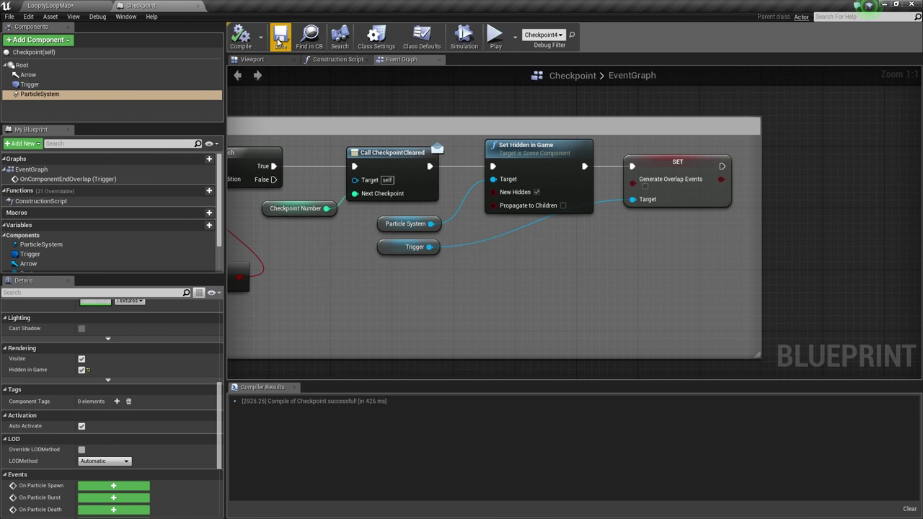
{"action": "left_click", "coordinate": [199, 6]}
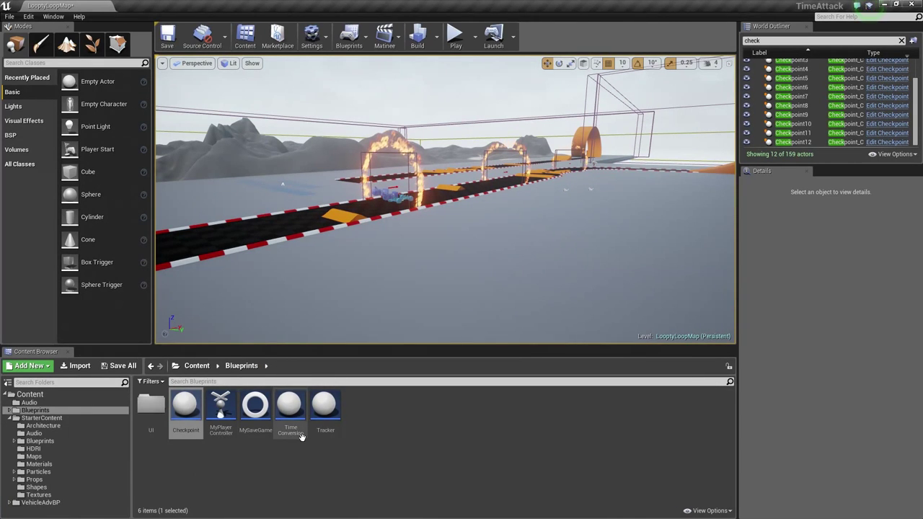
{"action": "left_click", "coordinate": [330, 426]}
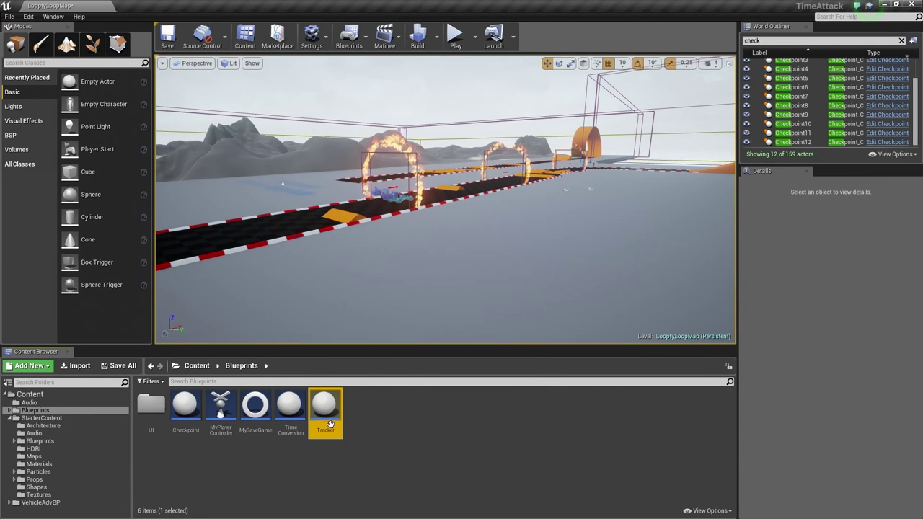
{"action": "double_click", "coordinate": [332, 430]}
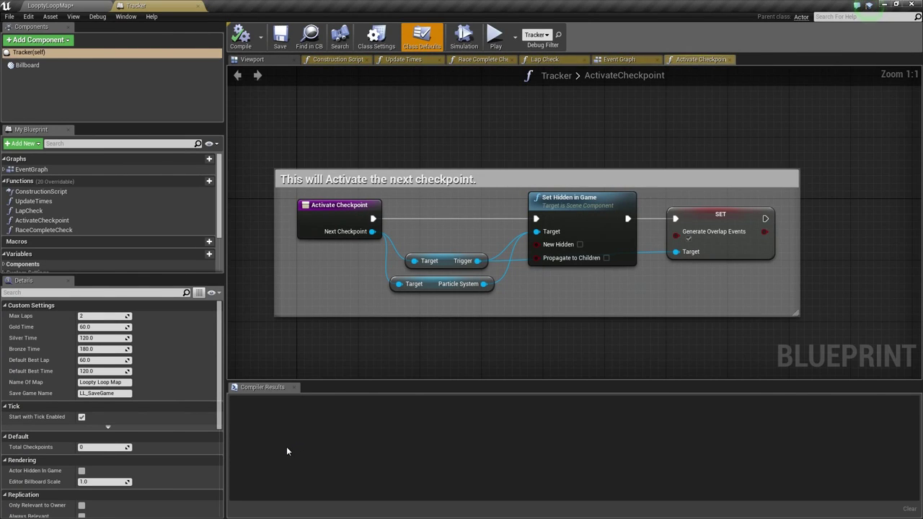
{"action": "right_click_drag", "start_coordinate": [361, 332], "coordinate": [440, 340]}
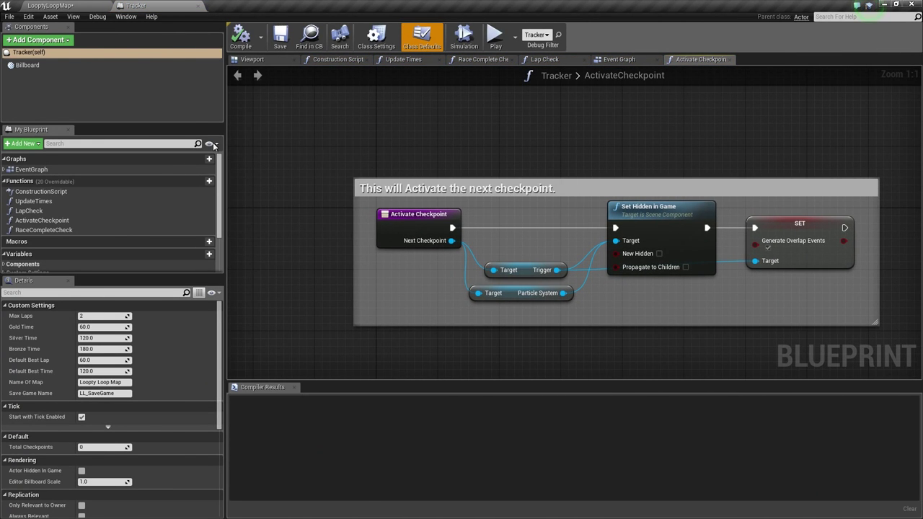
{"action": "left_click", "coordinate": [40, 220]}
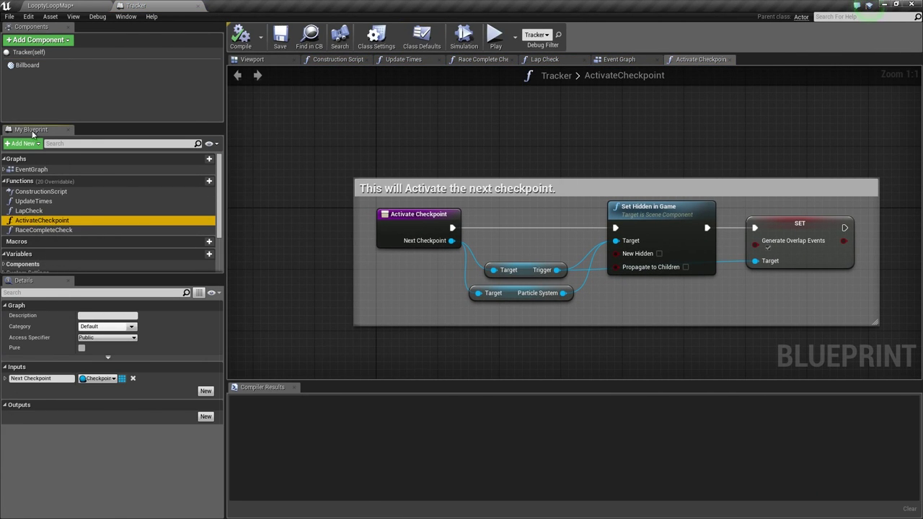
{"action": "left_click", "coordinate": [41, 220]}
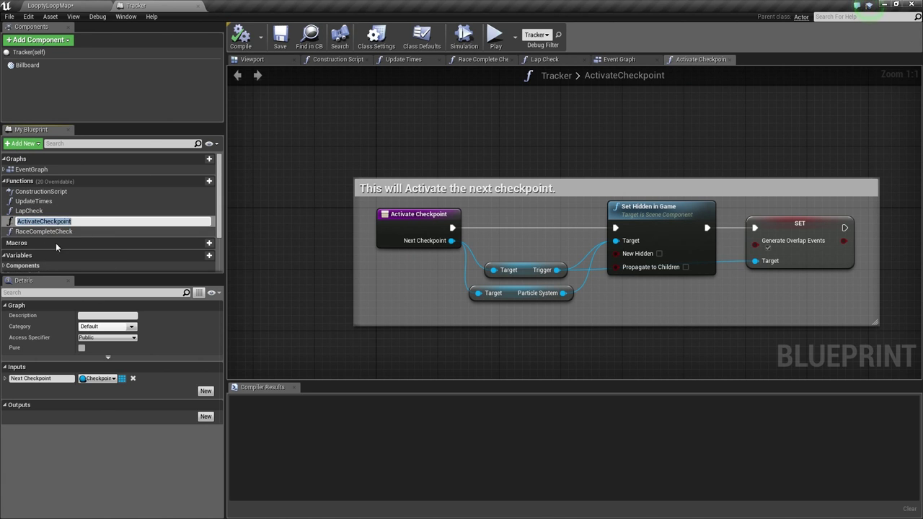
{"action": "right_click_drag", "start_coordinate": [346, 321], "coordinate": [289, 294]}
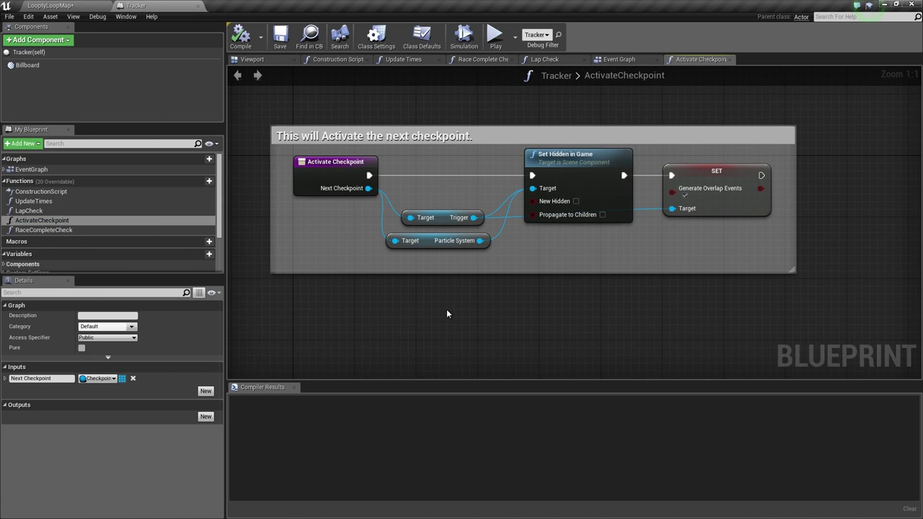
Rewire ActivateCheckpoint's Trigger to feed only the Generate Overlap Events setter, with Particle System alone targeting Set Hidden in Game, and compile, save and close Tracker.
{"action": "right_click_drag", "start_coordinate": [446, 310], "coordinate": [381, 326]}
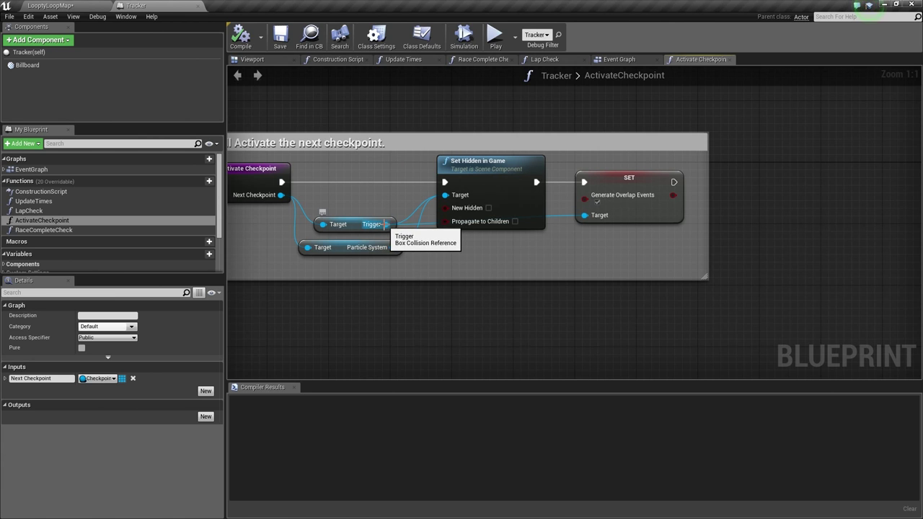
{"action": "left_click_drag", "start_coordinate": [391, 247], "coordinate": [445, 195]}
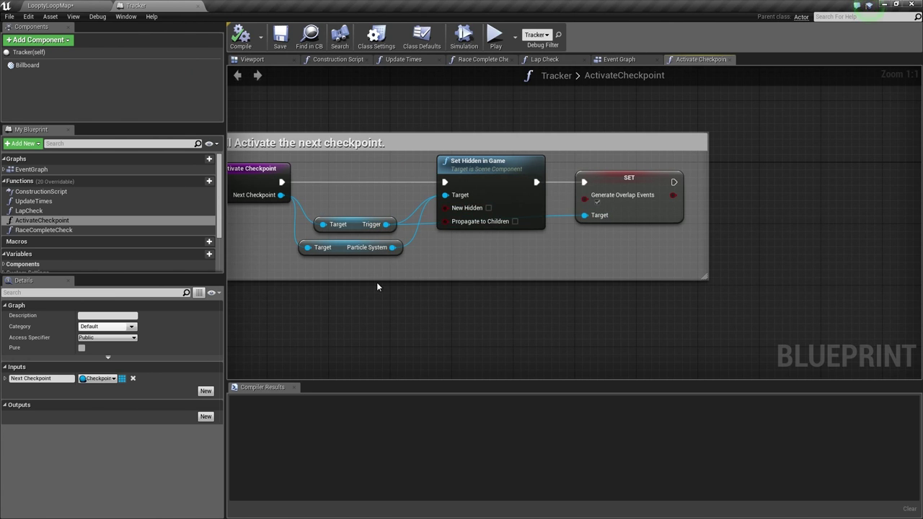
{"action": "left_click", "coordinate": [360, 247]}
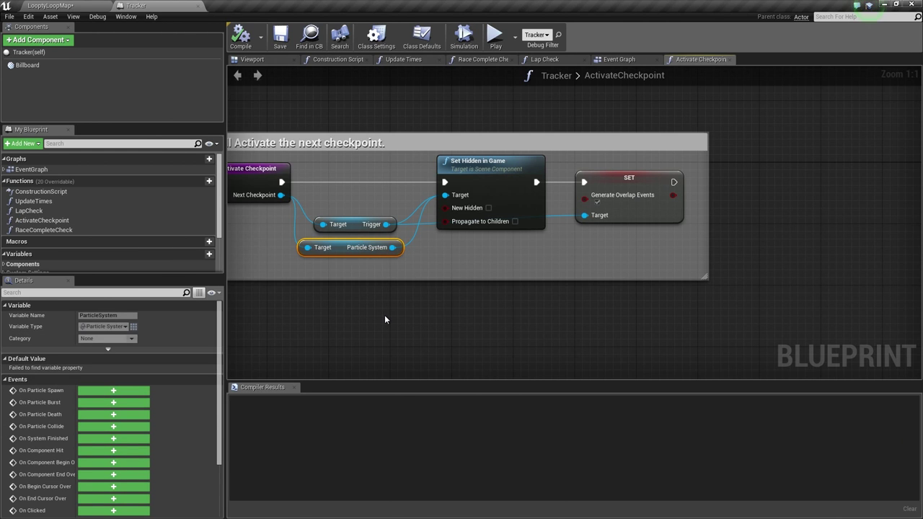
{"action": "left_click", "coordinate": [387, 224], "text": "alt"}
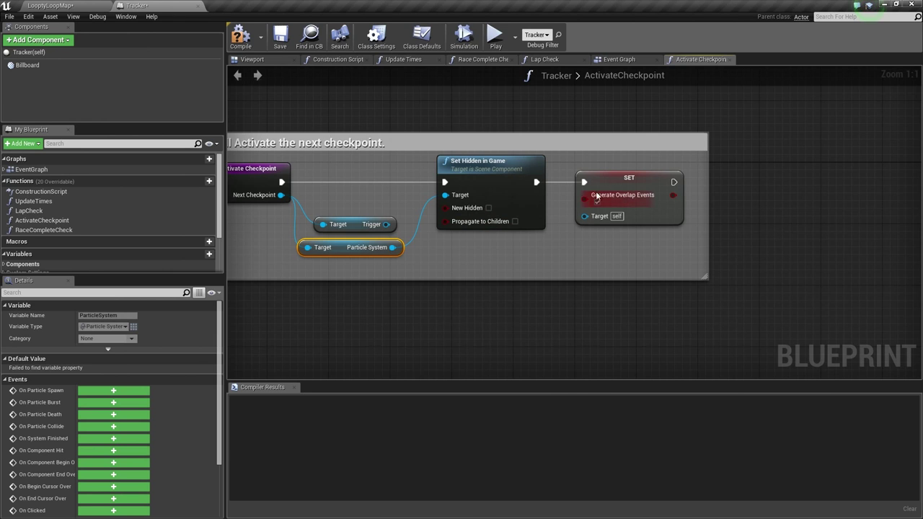
{"action": "left_click_drag", "start_coordinate": [387, 225], "coordinate": [586, 216]}
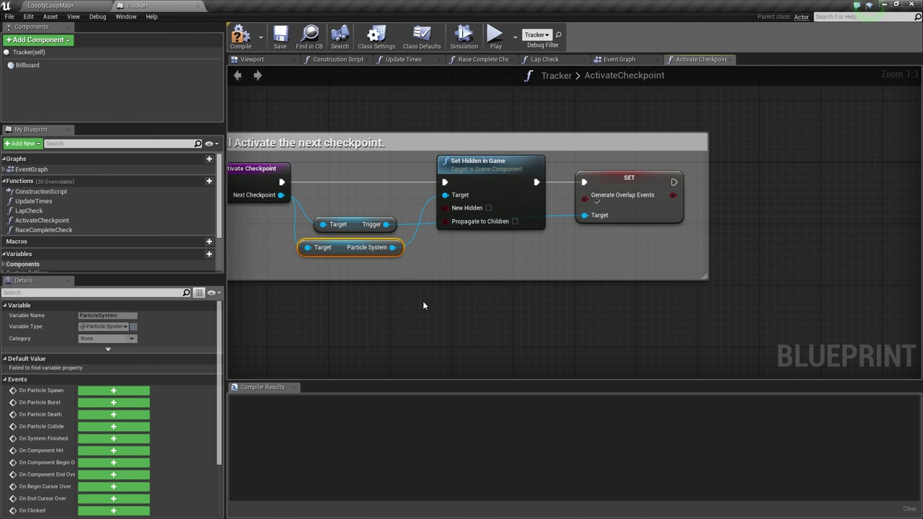
{"action": "right_click_drag", "start_coordinate": [430, 313], "coordinate": [499, 313]}
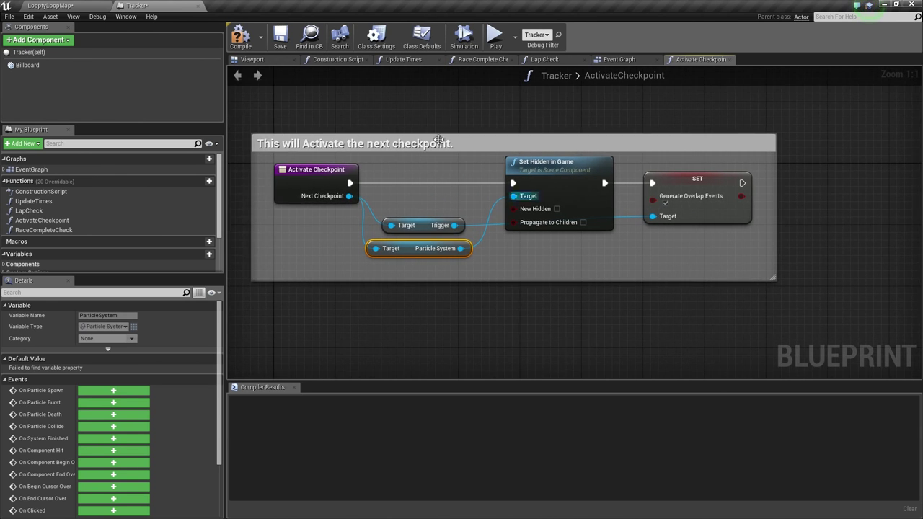
{"action": "left_click", "coordinate": [240, 36]}
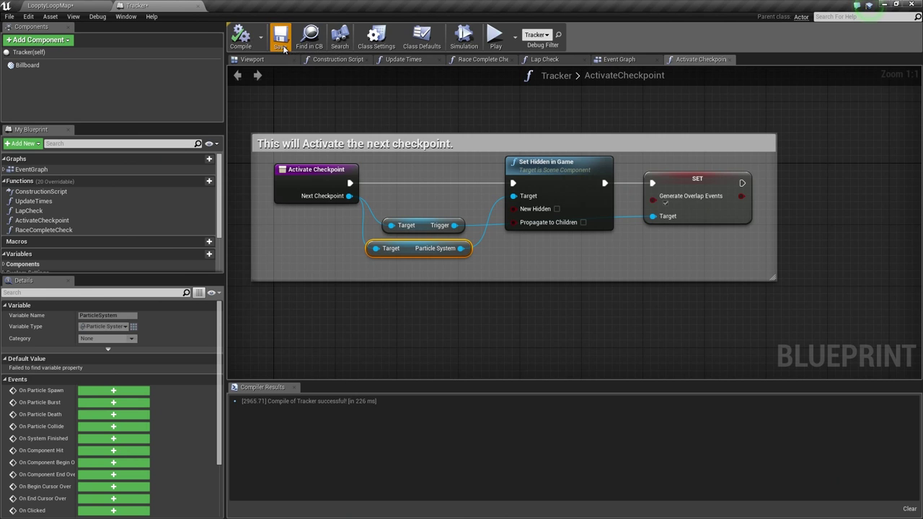
{"action": "left_click", "coordinate": [198, 6]}
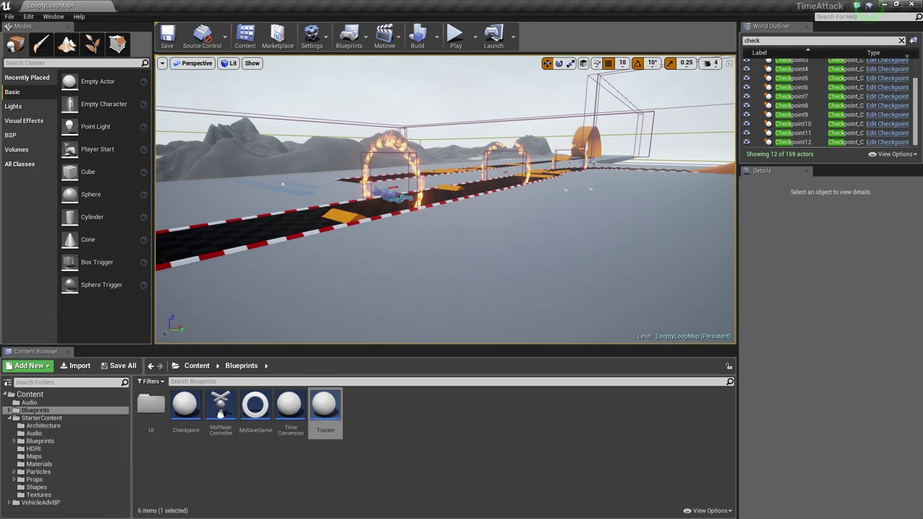
Examine the sound settings of the Blueprints_TextPop03 and RealisticRender_MusicDay02 actors beside the track, including their Volume Multiplier.
{"action": "mouse_move", "coordinate": [679, 261]}
{"action": "right_mouse_down"}
{"action": "mouse_move", "coordinate": [678, 244]}
{"action": "mouse_move", "coordinate": [689, 244]}
{"action": "mouse_move", "coordinate": [643, 261]}
{"action": "mouse_move", "coordinate": [678, 262]}
{"action": "right_mouse_up"}
{"action": "key", "text": "w"}
{"action": "key", "text": "a"}
{"action": "key", "text": "Up"}
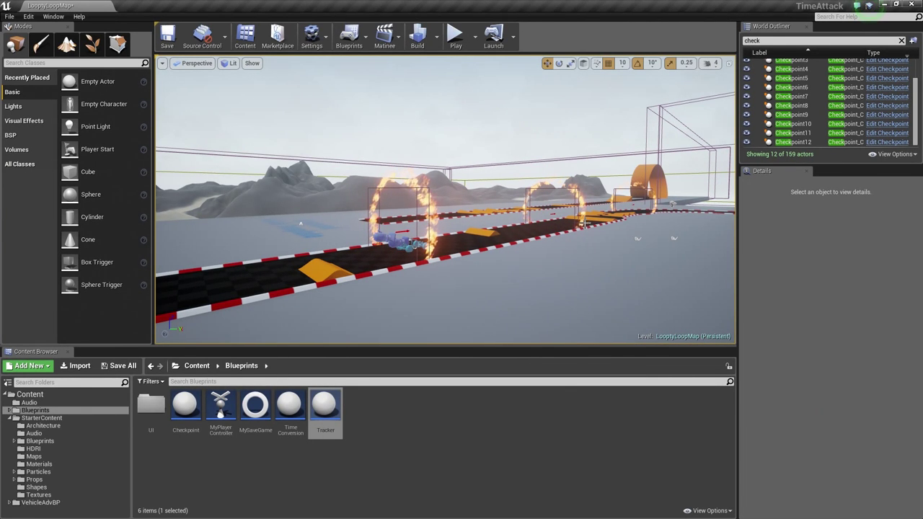
{"action": "right_click_drag", "start_coordinate": [434, 233], "coordinate": [307, 238]}
{"action": "key", "text": "w"}
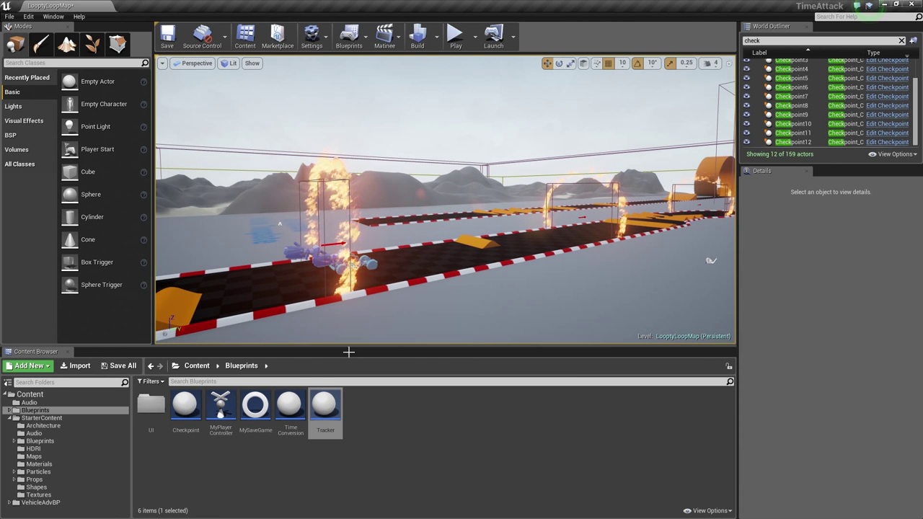
{"action": "left_click_drag", "start_coordinate": [387, 316], "coordinate": [401, 296]}
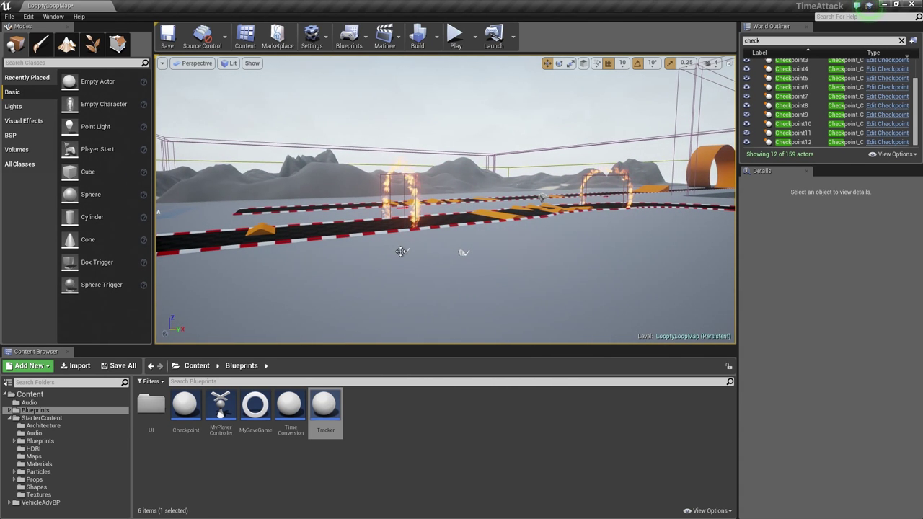
{"action": "left_click", "coordinate": [464, 252]}
{"action": "right_click_drag", "start_coordinate": [517, 303], "coordinate": [487, 315]}
{"action": "key", "text": "w"}
{"action": "left_click", "coordinate": [409, 332]}
{"action": "key", "text": "s"}
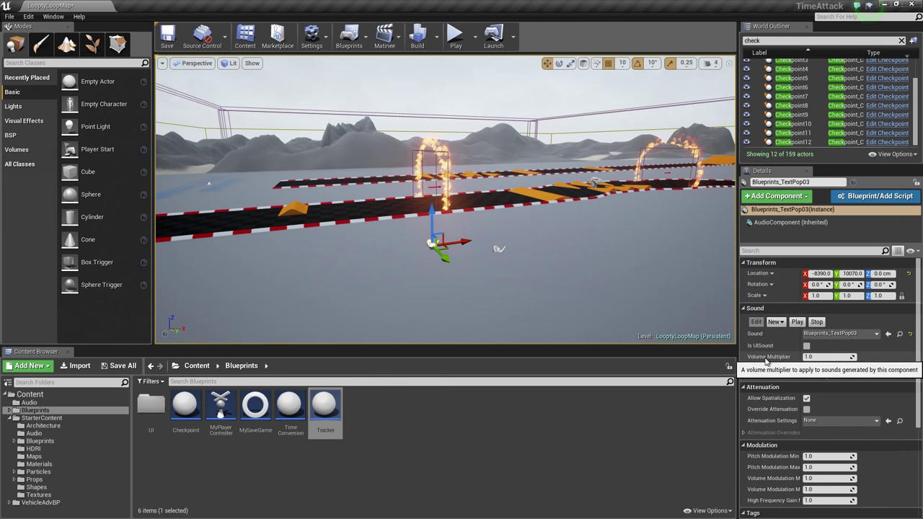
{"action": "left_click", "coordinate": [499, 250]}
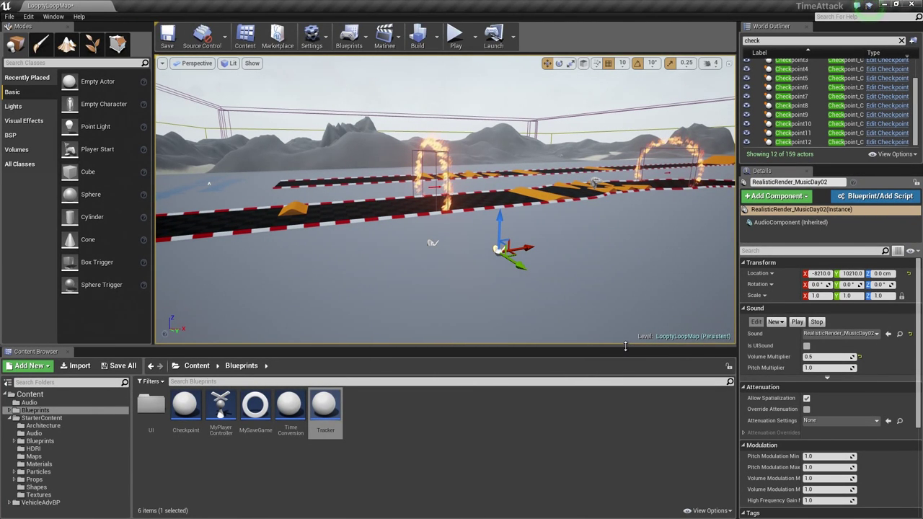
Filter the level's actors by "check" and enlarge the actor list to fit every checkpoint.
{"action": "scroll", "coordinate": [793, 86], "scroll_direction": "up", "scroll_amount": 2}
{"action": "left_click", "coordinate": [785, 39]}
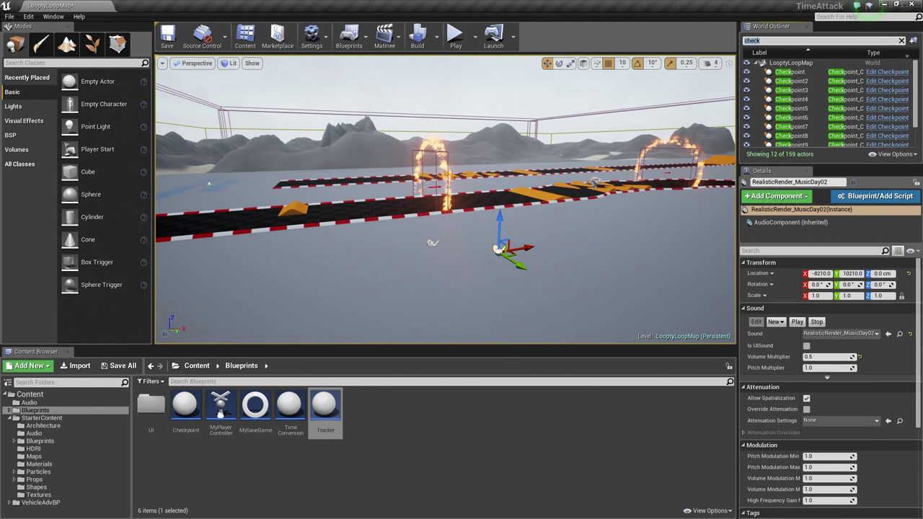
{"action": "type", "text": "check"}
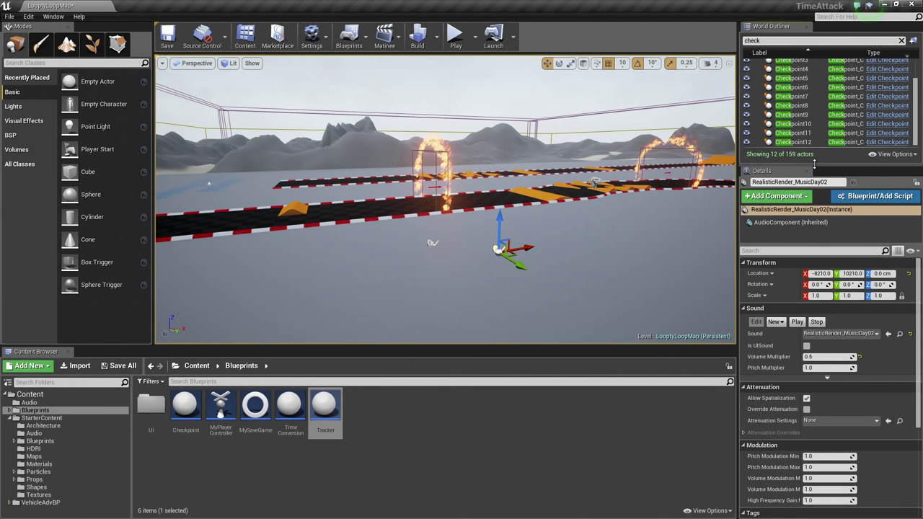
{"action": "left_click_drag", "start_coordinate": [817, 165], "coordinate": [819, 274]}
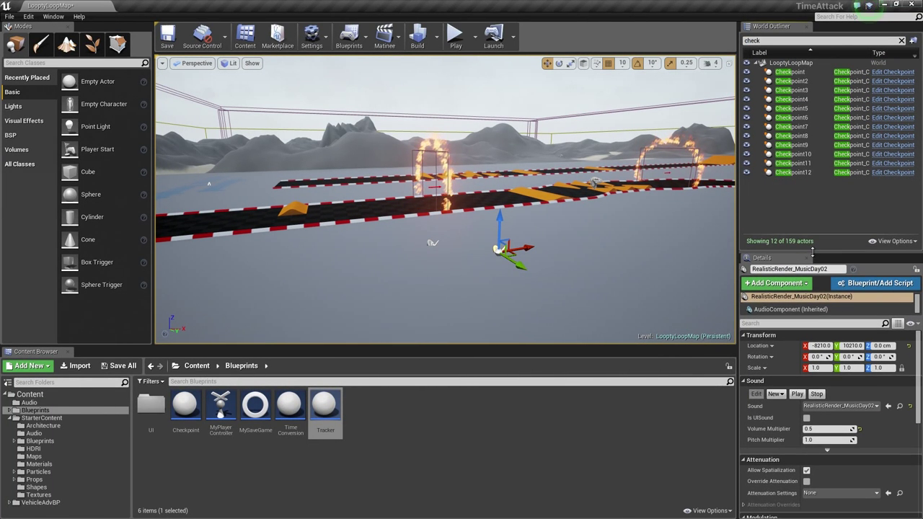
Select all checkpoints from Checkpoint to Checkpoint12 and set their Z location to 110 cm.
{"action": "left_click", "coordinate": [802, 72]}
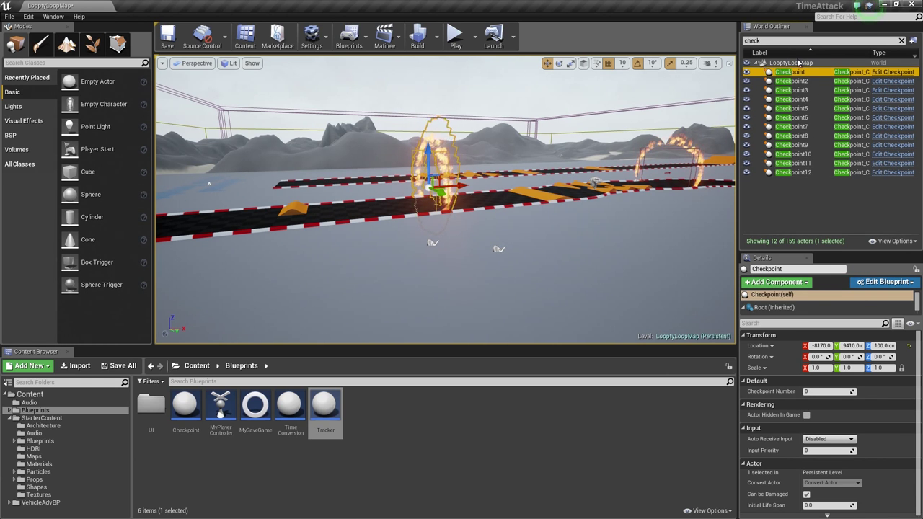
{"action": "left_click", "coordinate": [822, 172], "text": "shift"}
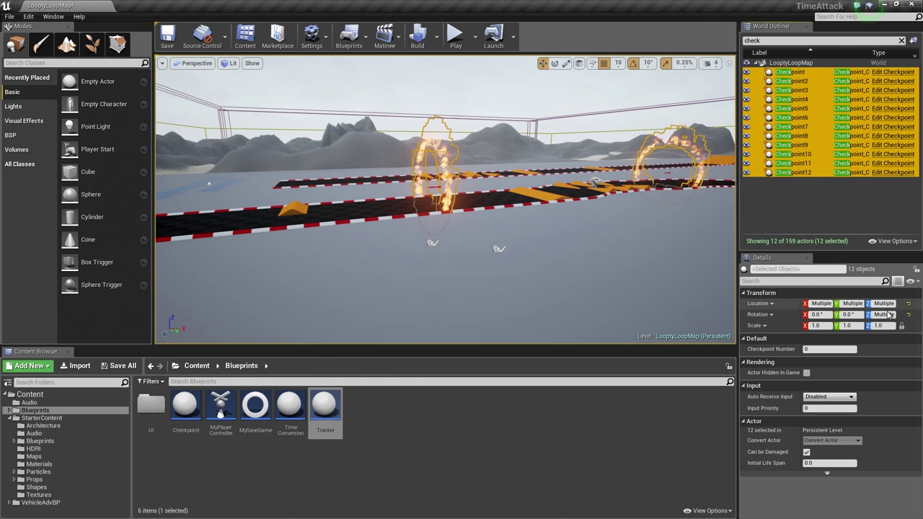
{"action": "key", "text": "w"}
{"action": "right_click_drag", "start_coordinate": [305, 176], "coordinate": [533, 181]}
{"action": "right_click_drag", "start_coordinate": [383, 210], "coordinate": [619, 203]}
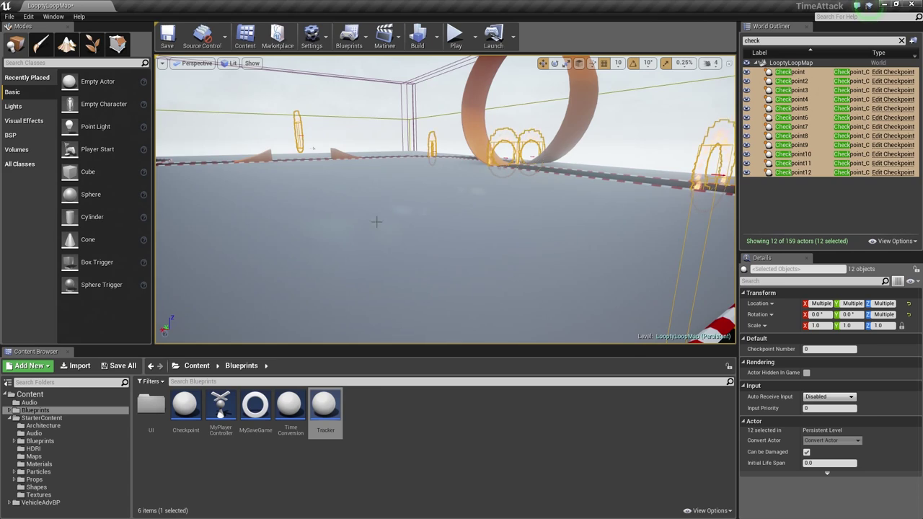
{"action": "right_click_drag", "start_coordinate": [406, 227], "coordinate": [140, 211]}
{"action": "key", "text": "w"}
{"action": "right_click_drag", "start_coordinate": [297, 216], "coordinate": [243, 215]}
{"action": "key", "text": "d"}
{"action": "left_click", "coordinate": [884, 304]}
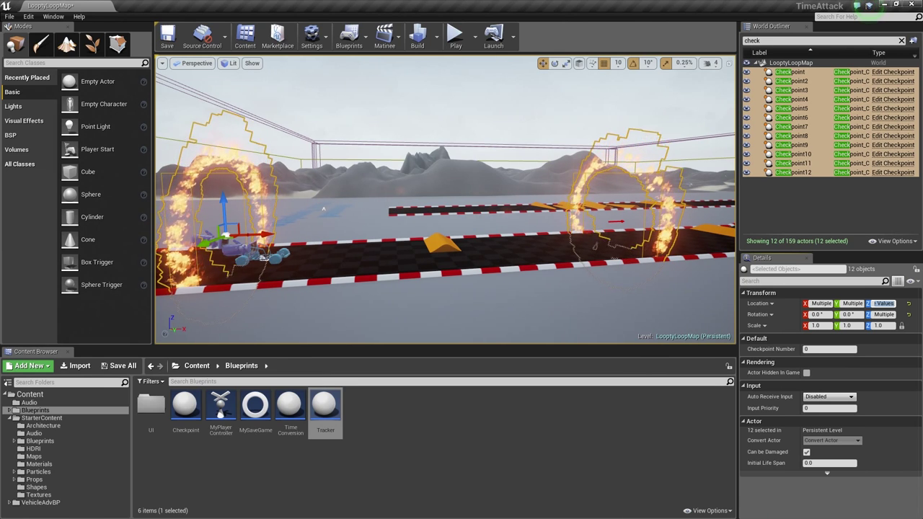
{"action": "type", "text": "100"}
{"action": "key", "text": "Return"}
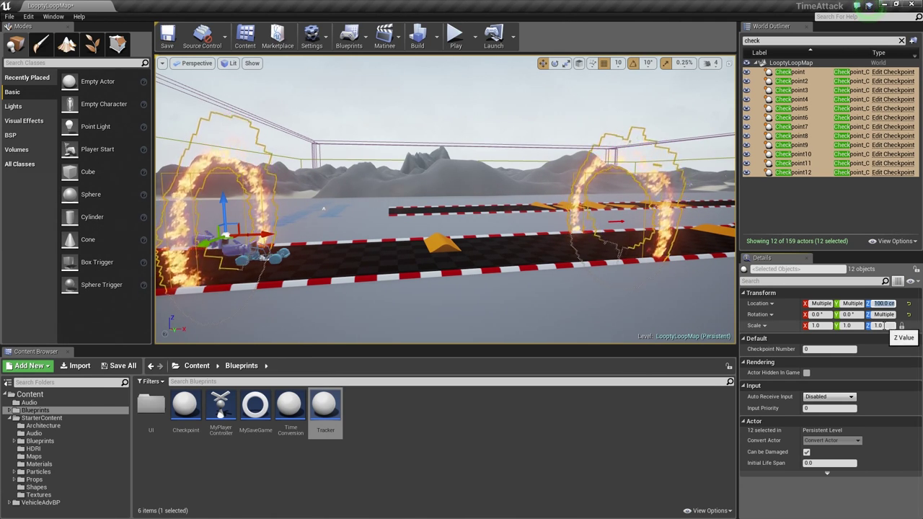
{"action": "key", "text": "Return"}
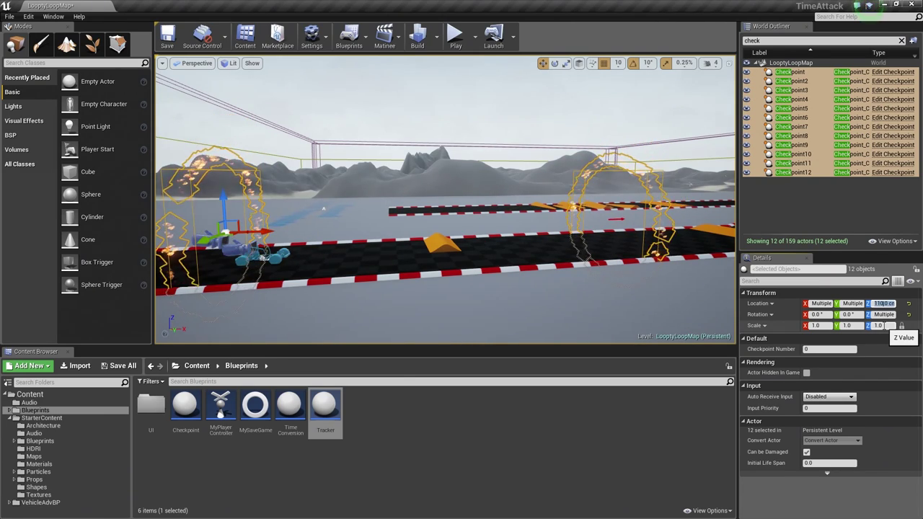
Raise Checkpoint3 so that its fire ring stands in the flight path beyond the orange jump ramp.
{"action": "key", "text": "a"}
{"action": "right_click_drag", "start_coordinate": [591, 274], "coordinate": [779, 274]}
{"action": "key", "text": "w"}
{"action": "key", "text": "d"}
{"action": "key", "text": "a"}
{"action": "key", "text": "d"}
{"action": "key", "text": "w"}
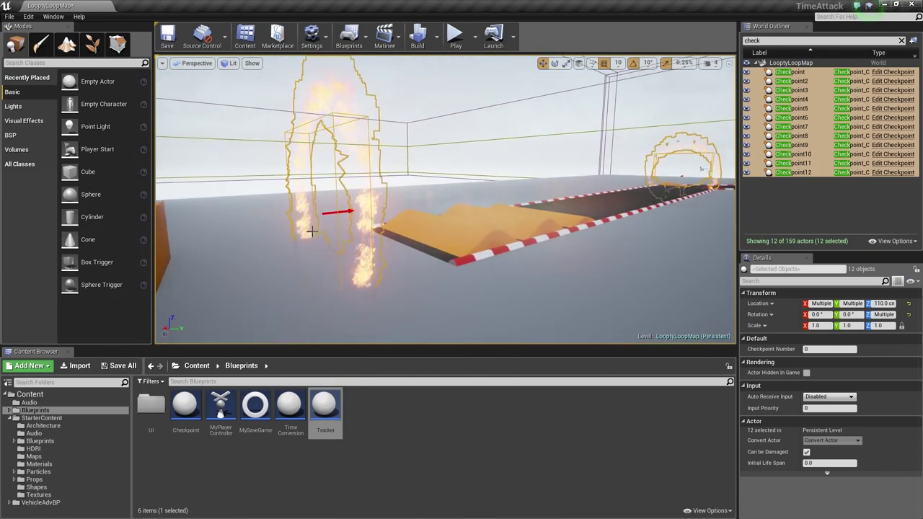
{"action": "left_click", "coordinate": [342, 246]}
{"action": "left_click", "coordinate": [344, 213]}
{"action": "right_click_drag", "start_coordinate": [349, 245], "coordinate": [407, 207]}
{"action": "key", "text": "a"}
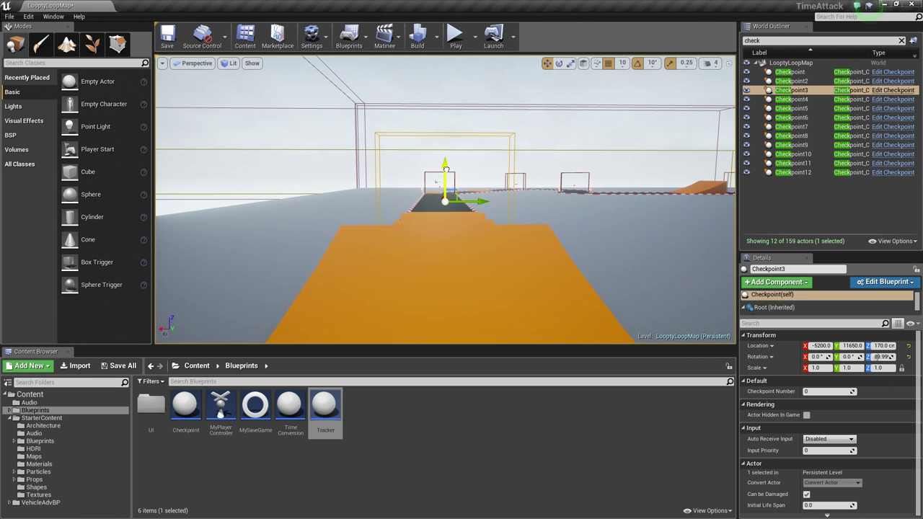
{"action": "left_click_drag", "start_coordinate": [447, 106], "coordinate": [448, 102]}
Raise Checkpoint7, between the two orange ramps before the loop, to a Z location of 420 cm.
{"action": "mouse_move", "coordinate": [404, 208]}
{"action": "right_mouse_down"}
{"action": "mouse_move", "coordinate": [424, 202]}
{"action": "mouse_move", "coordinate": [405, 207]}
{"action": "right_mouse_up"}
{"action": "key", "text": "w"}
{"action": "left_click", "coordinate": [355, 190]}
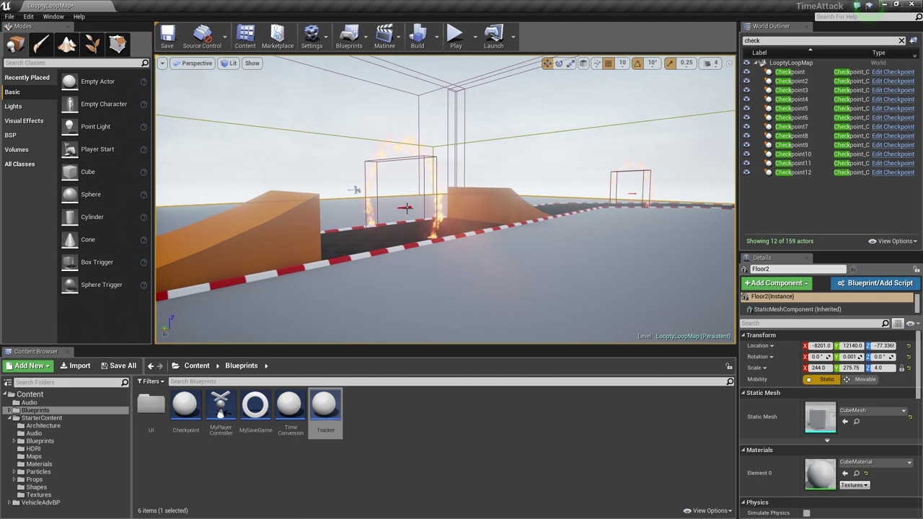
{"action": "left_click", "coordinate": [403, 208]}
{"action": "key", "text": "w"}
{"action": "key", "text": "a"}
{"action": "right_click_drag", "start_coordinate": [394, 234], "coordinate": [412, 218]}
{"action": "key", "text": "s"}
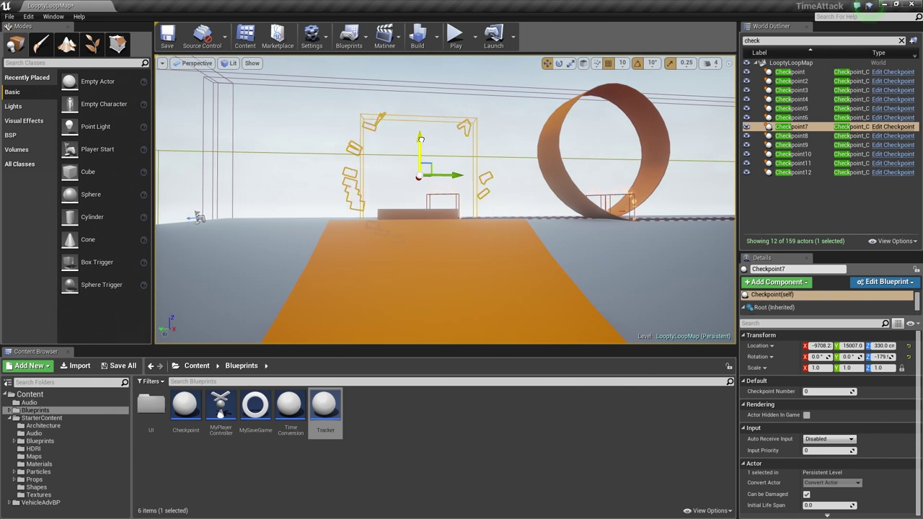
Look over the remaining checkpoints around the track and save the level.
{"action": "key", "text": "d"}
{"action": "right_click_drag", "start_coordinate": [460, 285], "coordinate": [473, 310]}
{"action": "key", "text": "s"}
{"action": "key", "text": "a"}
{"action": "key", "text": "e"}
{"action": "key", "text": "d"}
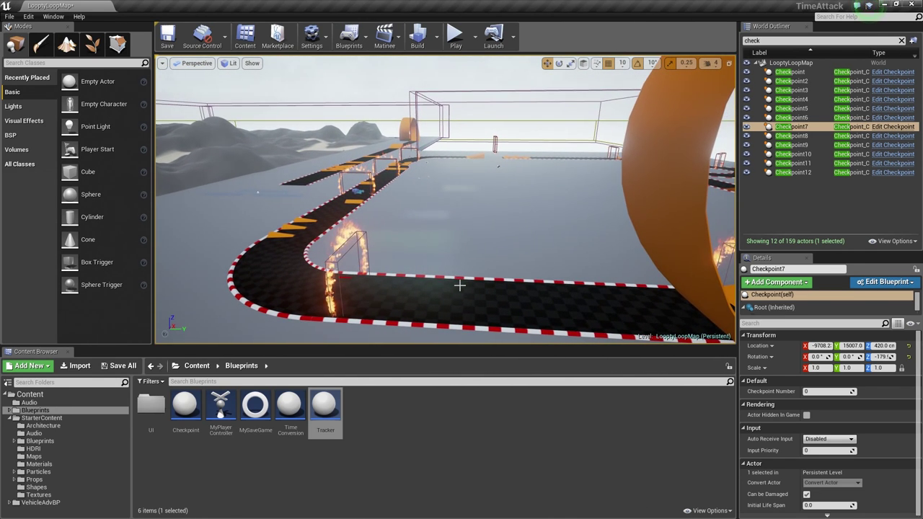
{"action": "left_click", "coordinate": [168, 36]}
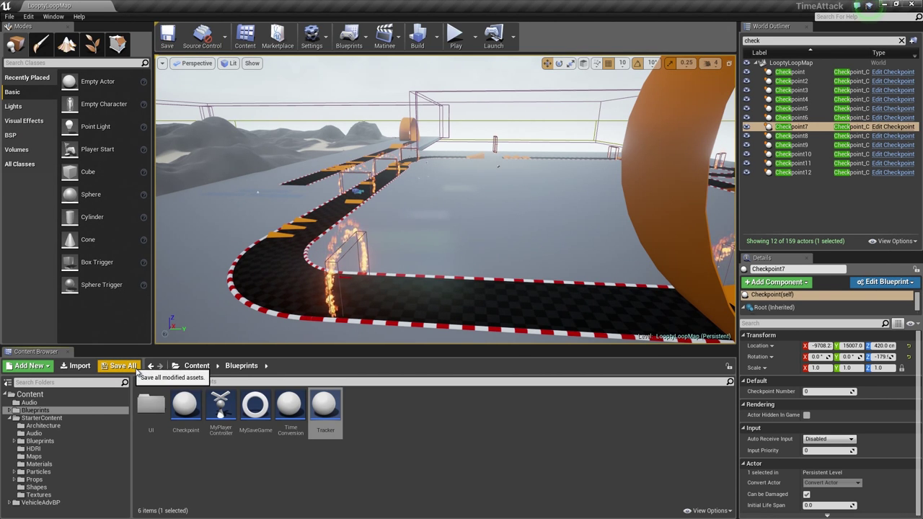
Play the level in the editor, start the race and drive the first lap through the fire-ring checkpoints.
{"action": "left_click", "coordinate": [456, 46]}
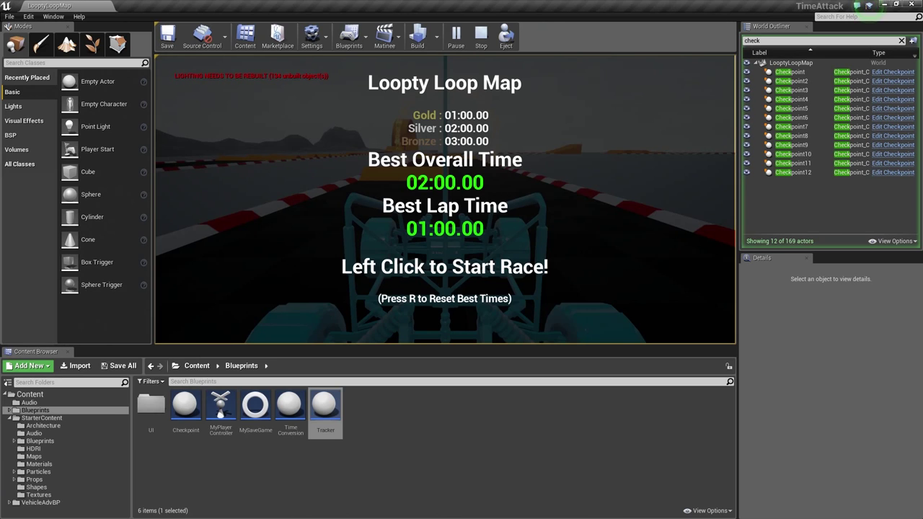
{"action": "left_click", "coordinate": [445, 266]}
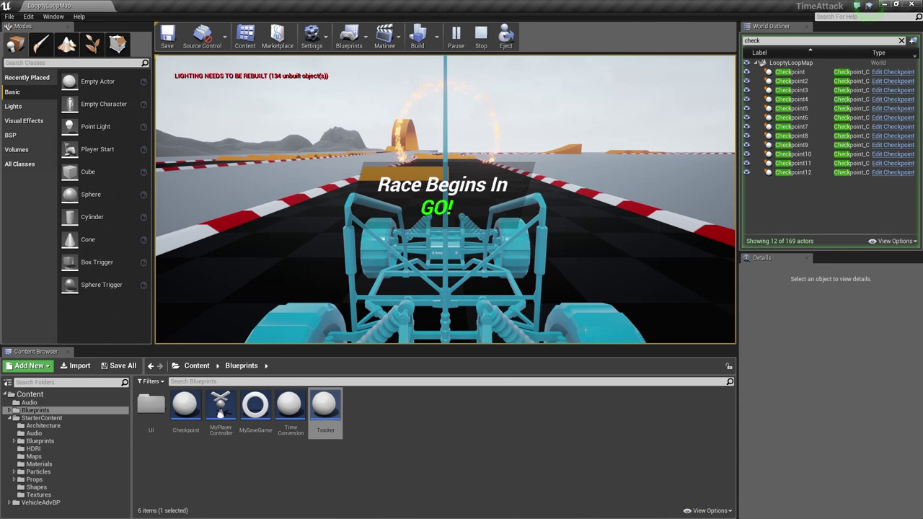
{"action": "key", "text": "w"}
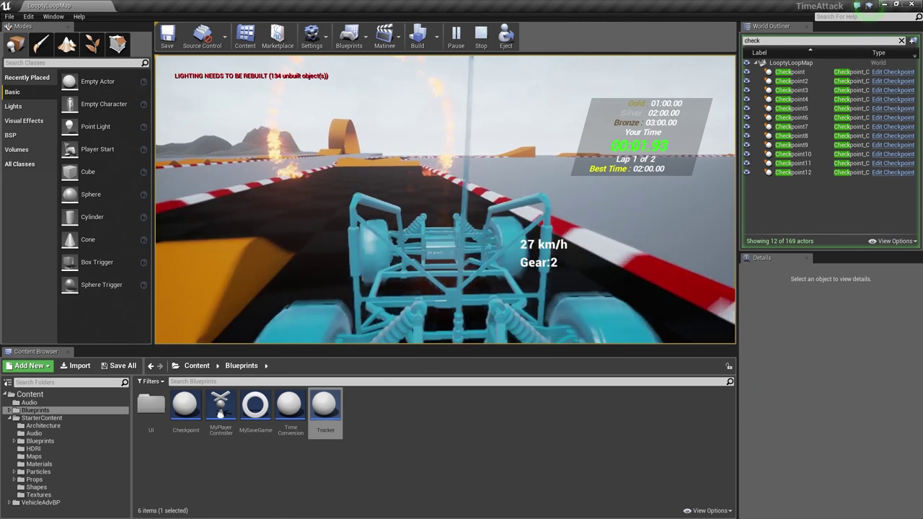
{"action": "key", "text": "a"}
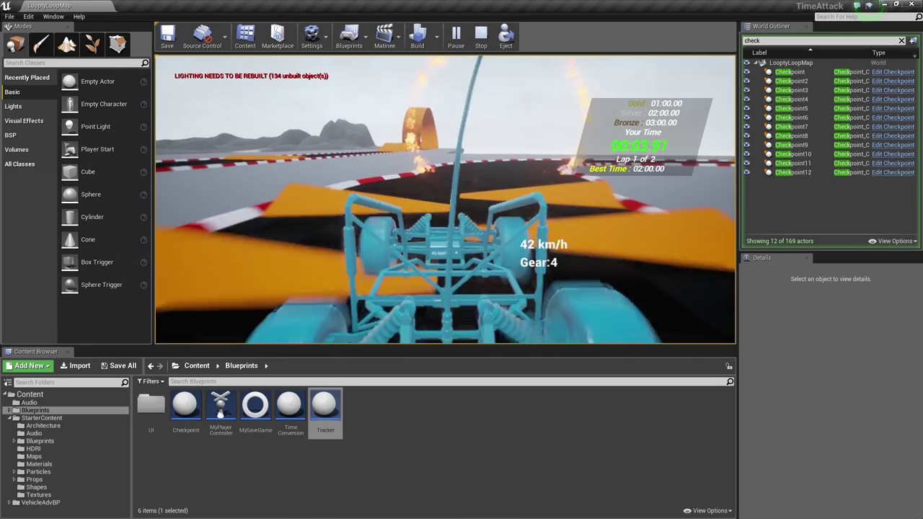
{"action": "key", "text": "d"}
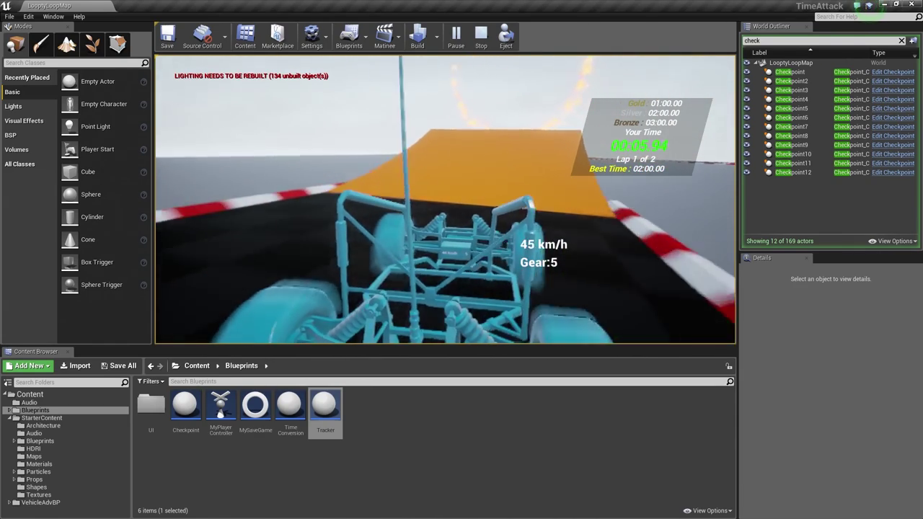
{"action": "key", "text": "a"}
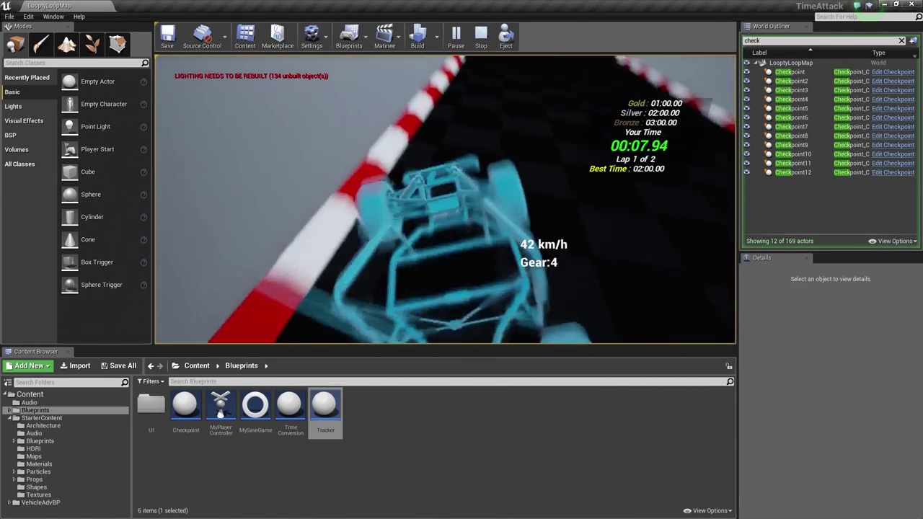
{"action": "key", "text": "d"}
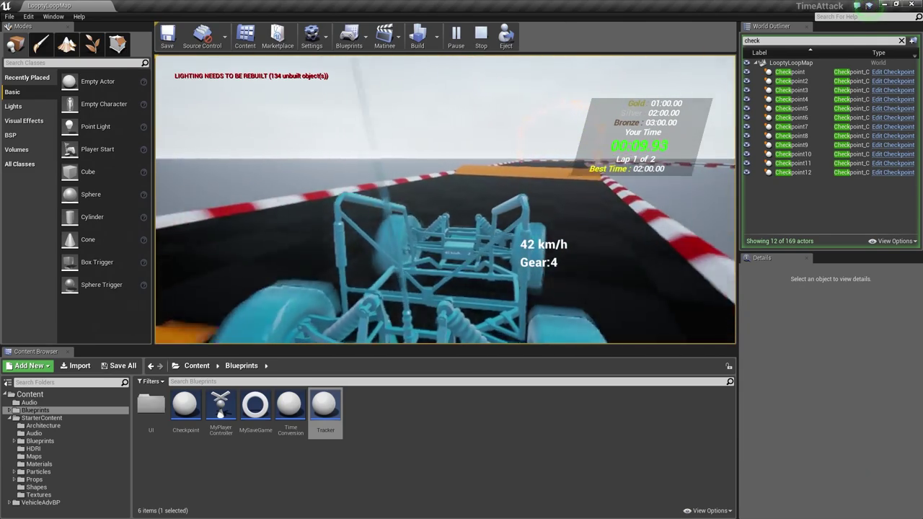
{"action": "key", "text": "d"}
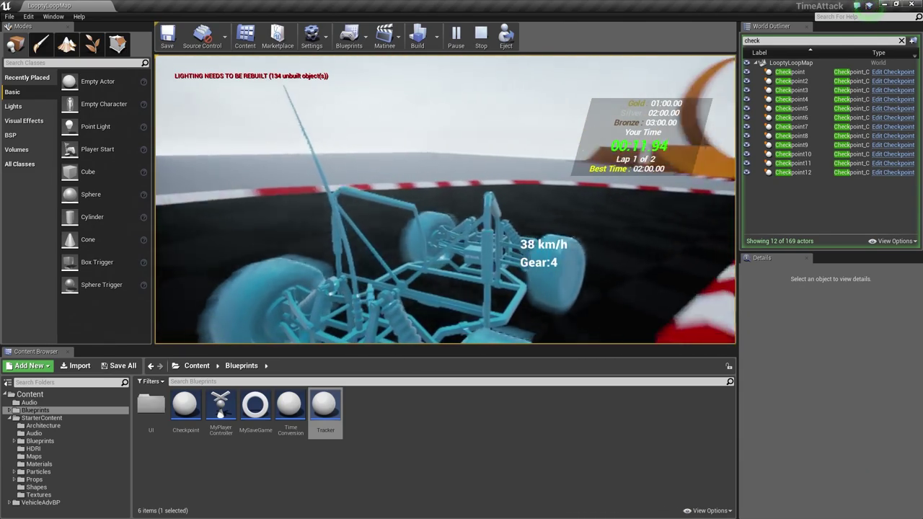
{"action": "key", "text": "a"}
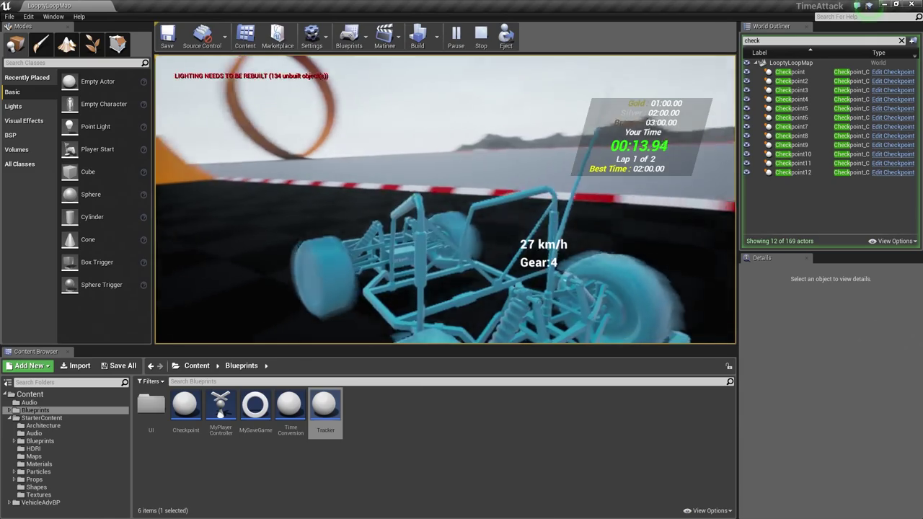
{"action": "key", "text": "a"}
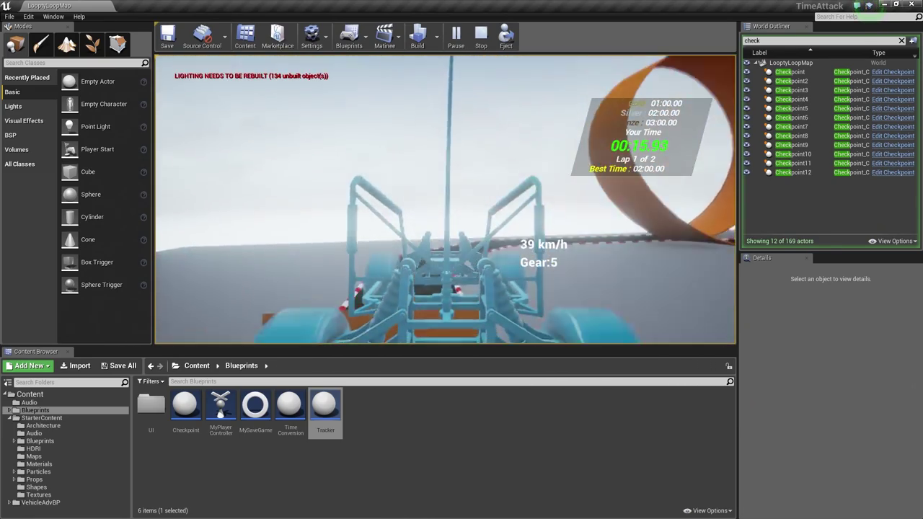
{"action": "key", "text": "d"}
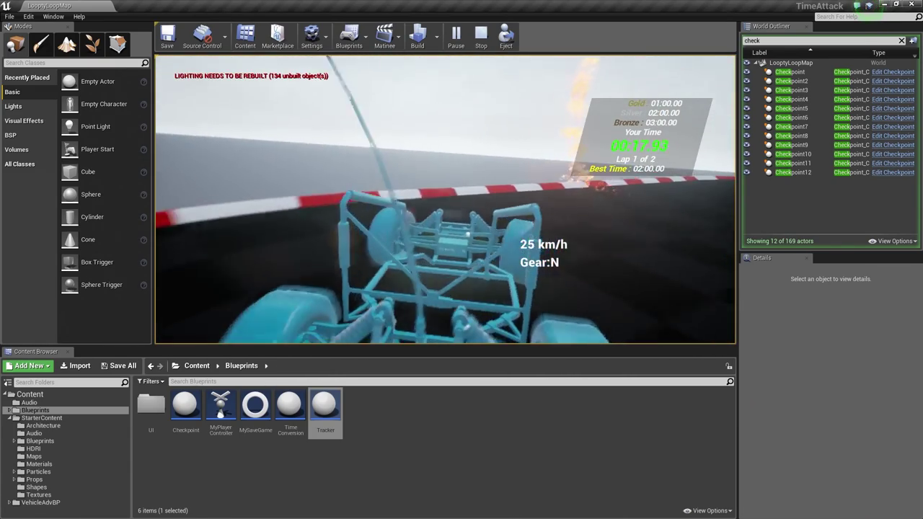
{"action": "key", "text": "d"}
{"action": "key", "text": "a"}
{"action": "key", "text": "w"}
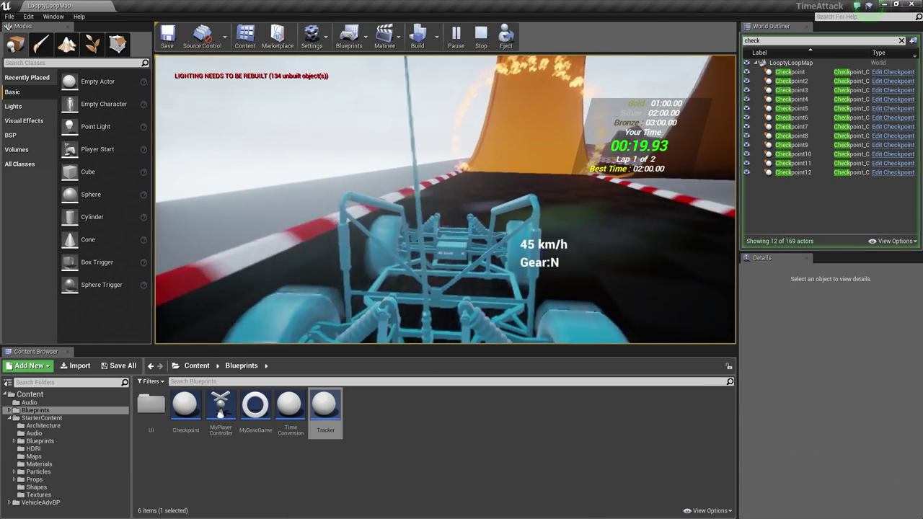
{"action": "key", "text": "w"}
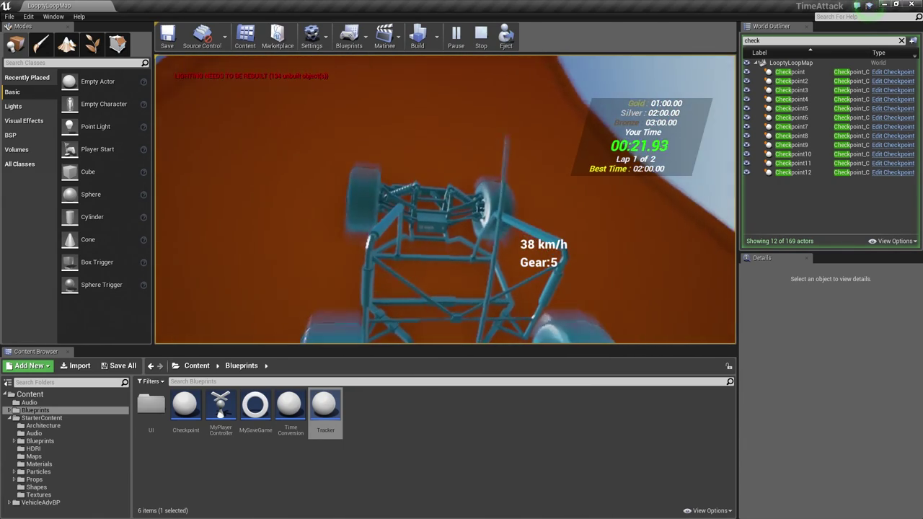
{"action": "key", "text": "w"}
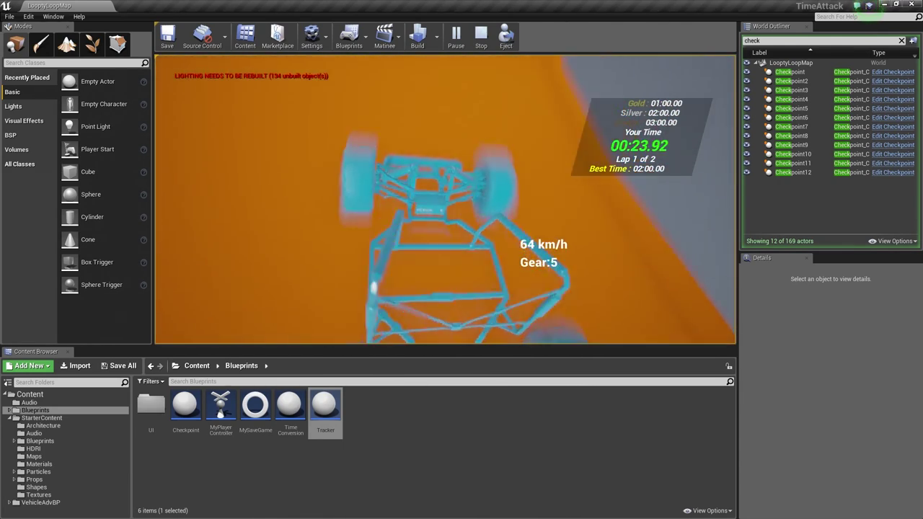
{"action": "key", "text": "d"}
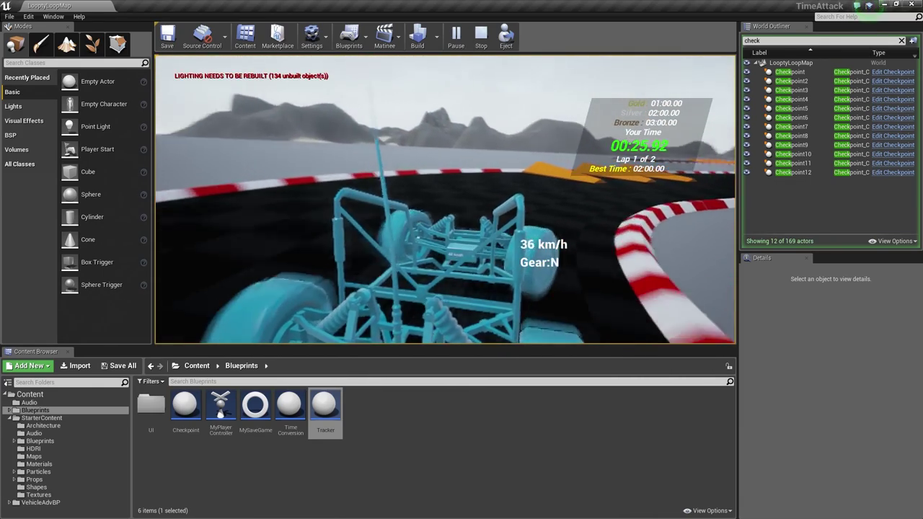
{"action": "key", "text": "w"}
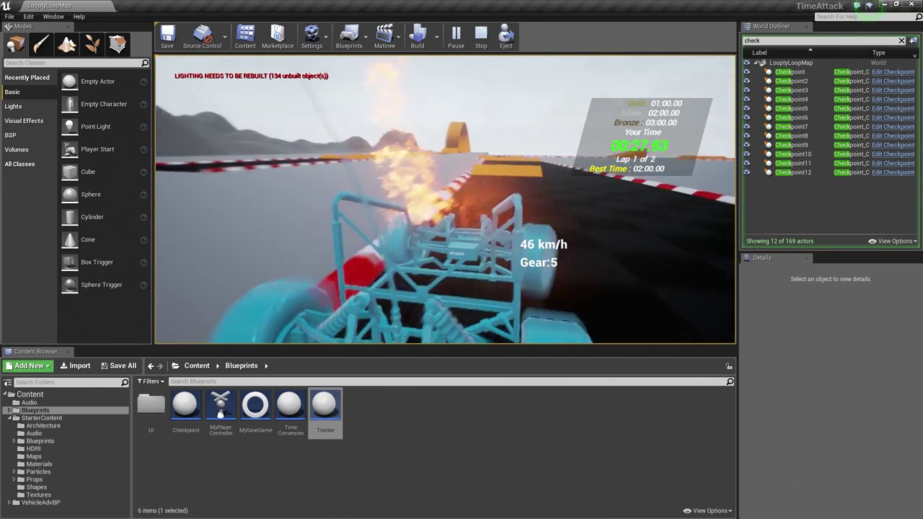
{"action": "key", "text": "a"}
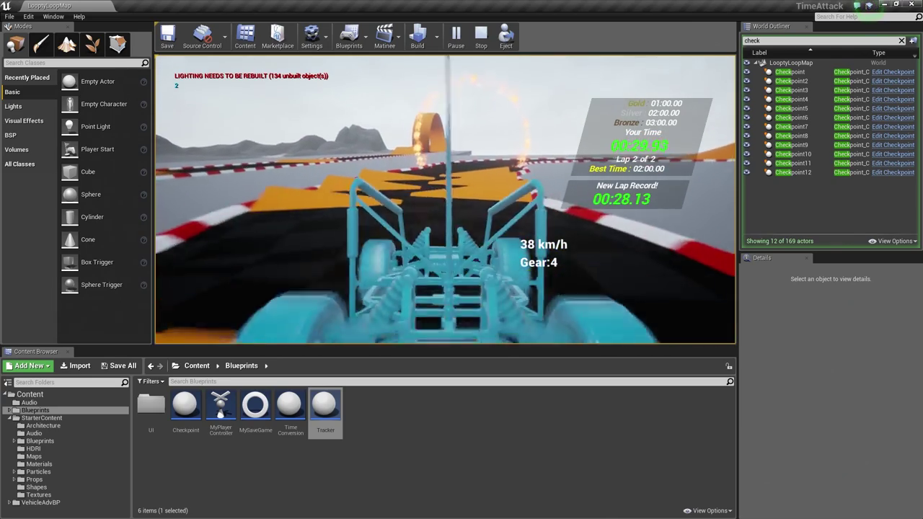
Drive the second lap through the fire-ring checkpoints to the finish and stop the play session.
{"action": "key", "text": "w"}
{"action": "key", "text": "d"}
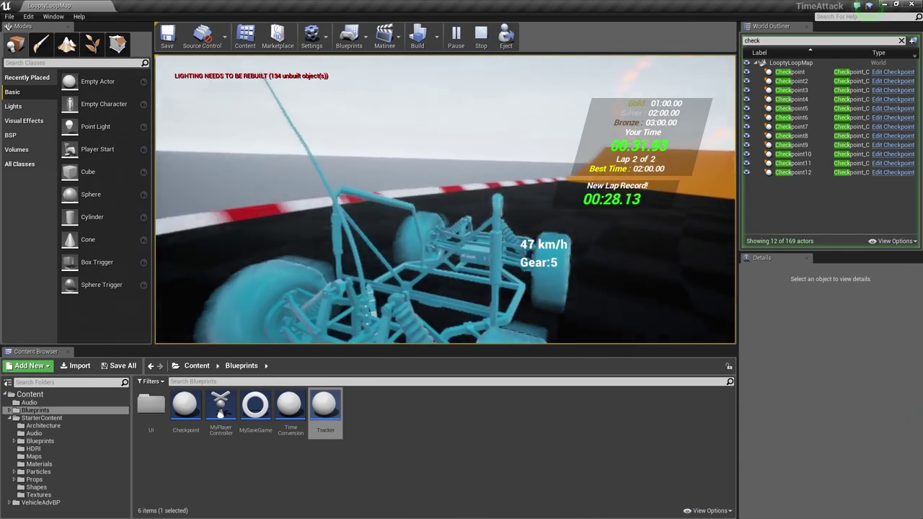
{"action": "key", "text": "w"}
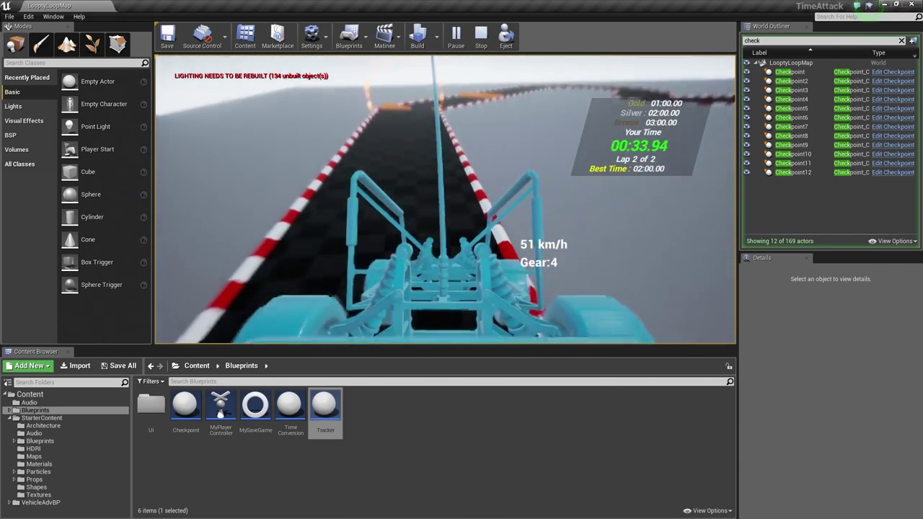
{"action": "key", "text": "d"}
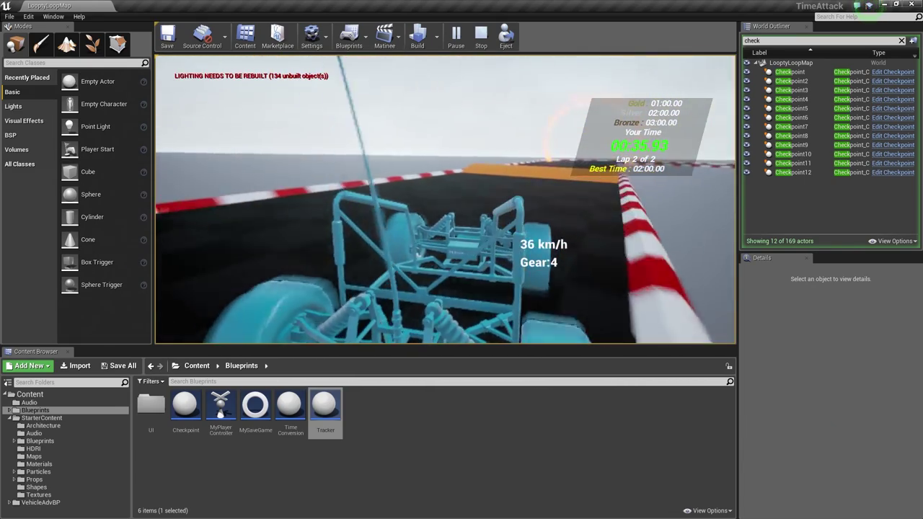
{"action": "key", "text": "w"}
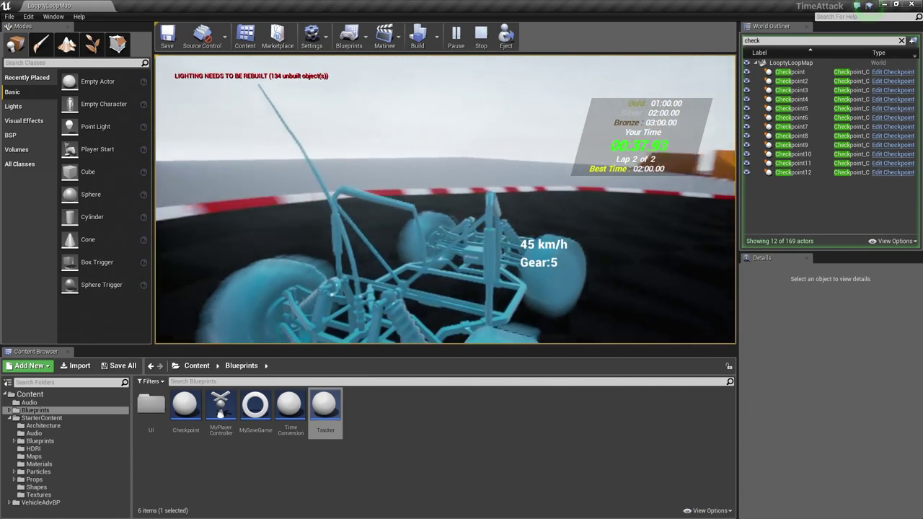
{"action": "key", "text": "d"}
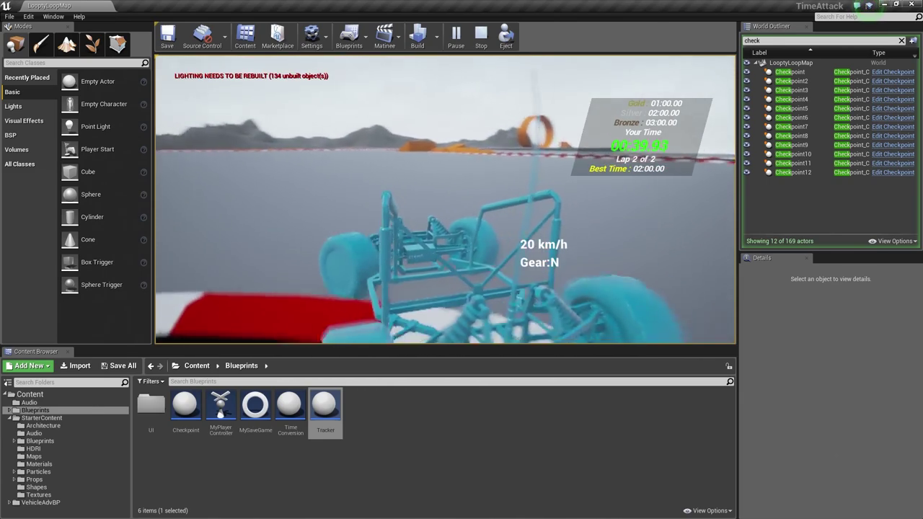
{"action": "key", "text": "a"}
{"action": "key", "text": "w"}
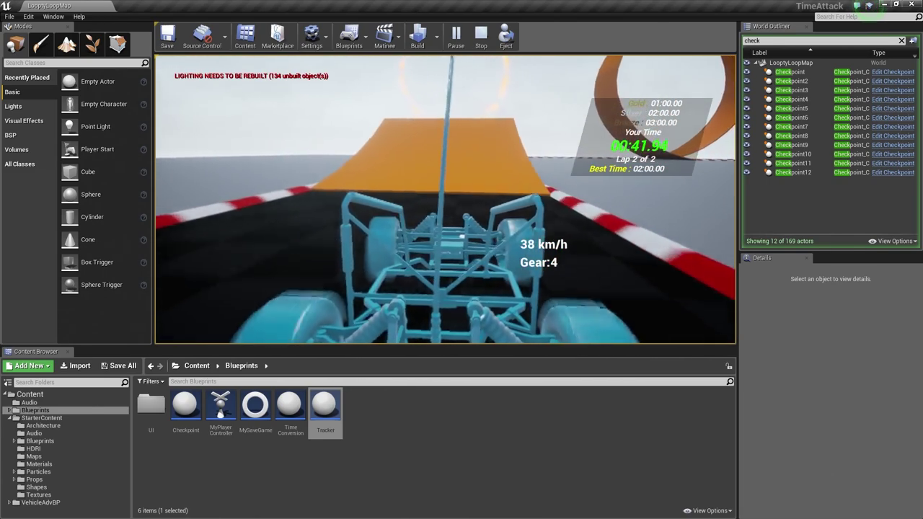
{"action": "key", "text": "w"}
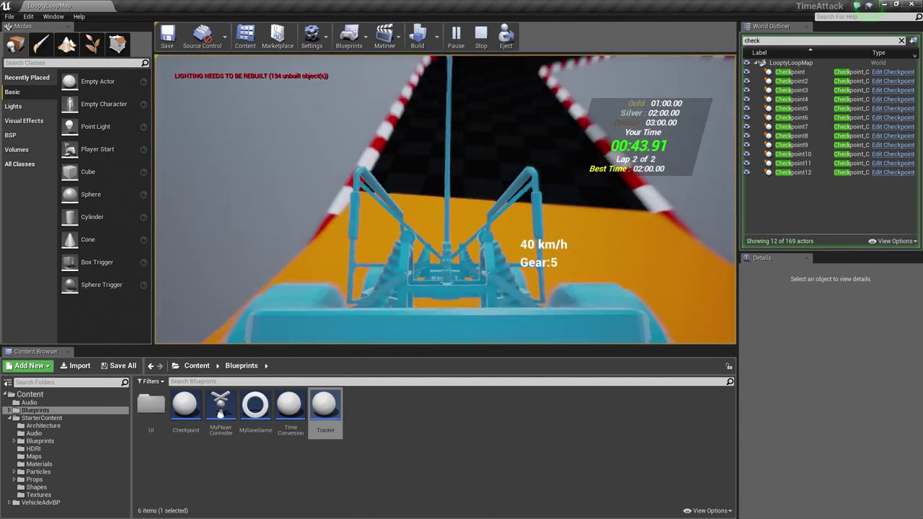
{"action": "key", "text": "d"}
{"action": "key", "text": "w"}
{"action": "key", "text": "d"}
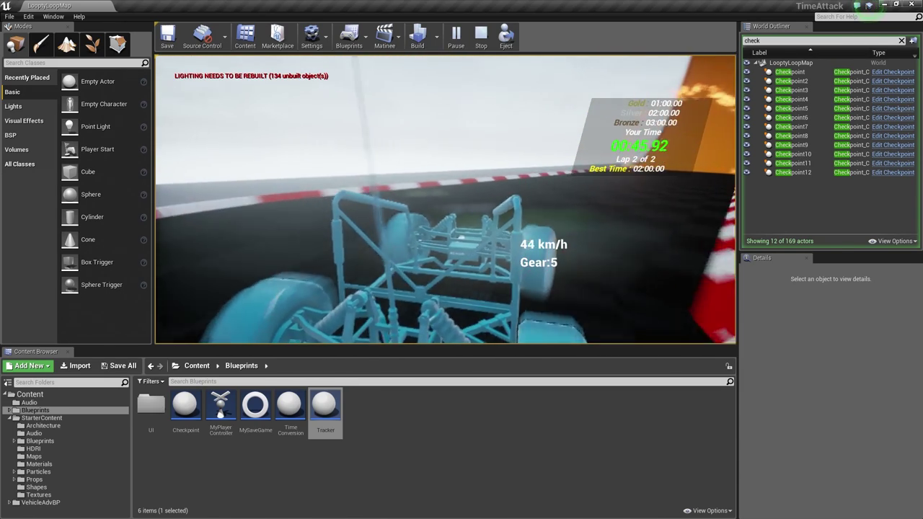
{"action": "key", "text": "w"}
{"action": "key", "text": "a"}
{"action": "key", "text": "w"}
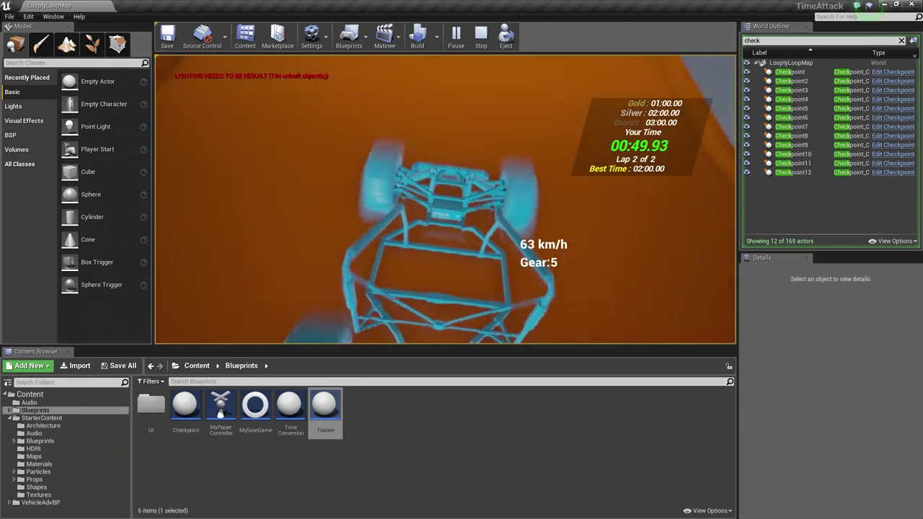
{"action": "key", "text": "s"}
{"action": "key", "text": "d"}
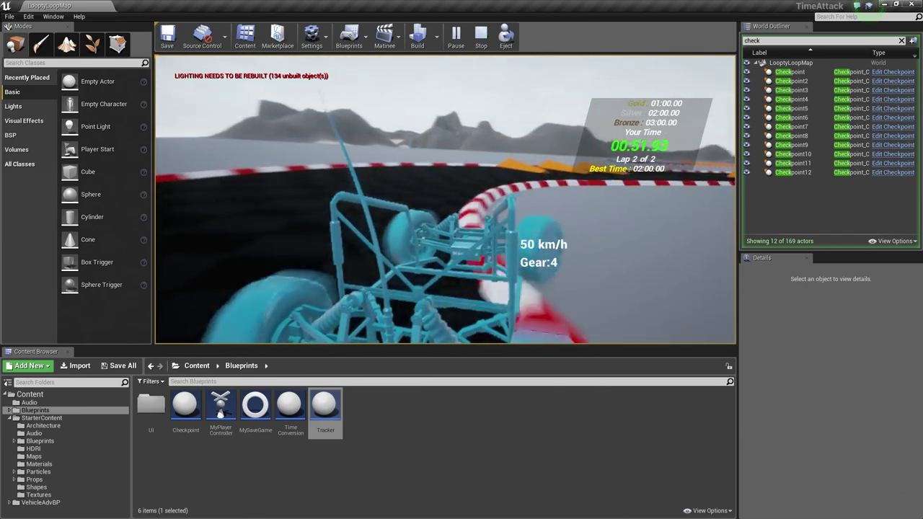
{"action": "key", "text": "w"}
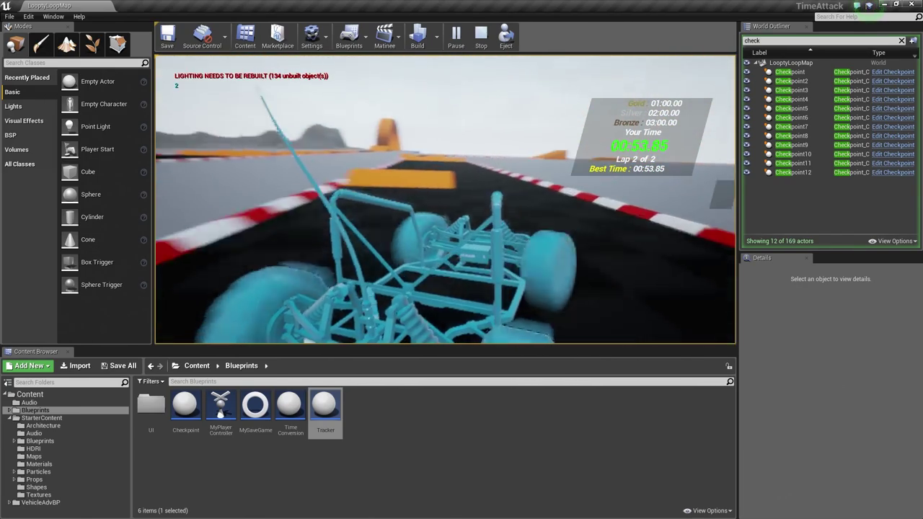
{"action": "key", "text": "a"}
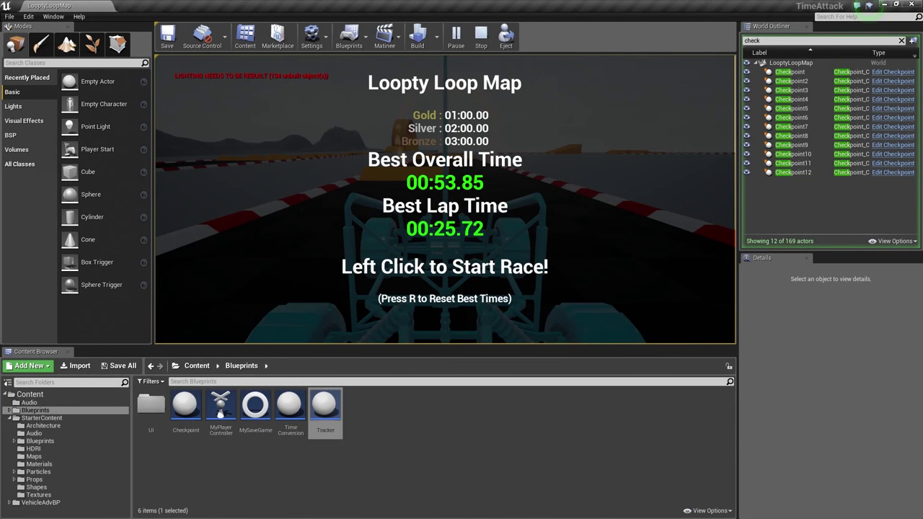
{"action": "key", "text": "Escape"}
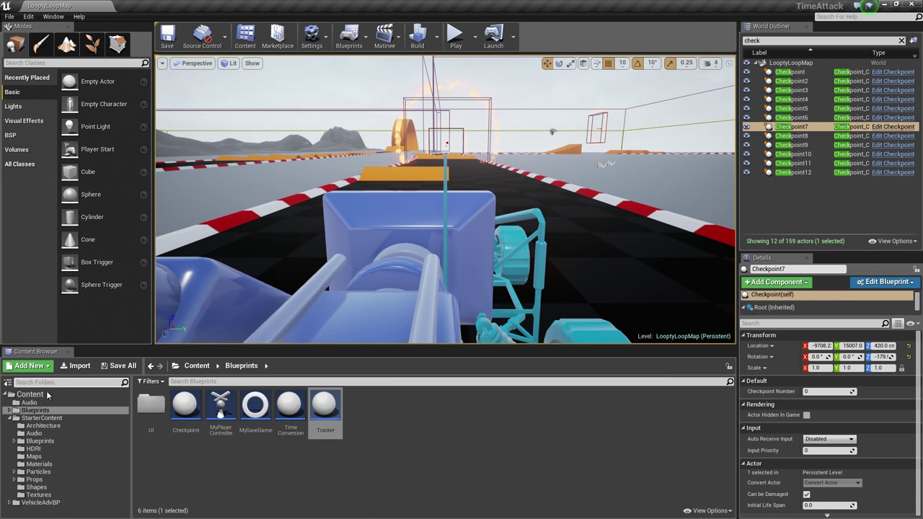
Duplicate the Advanced Vehicle Examplemap level in VehicleAdvBP's Maps folder and name the copy MountainMadness.
{"action": "left_click", "coordinate": [9, 419]}
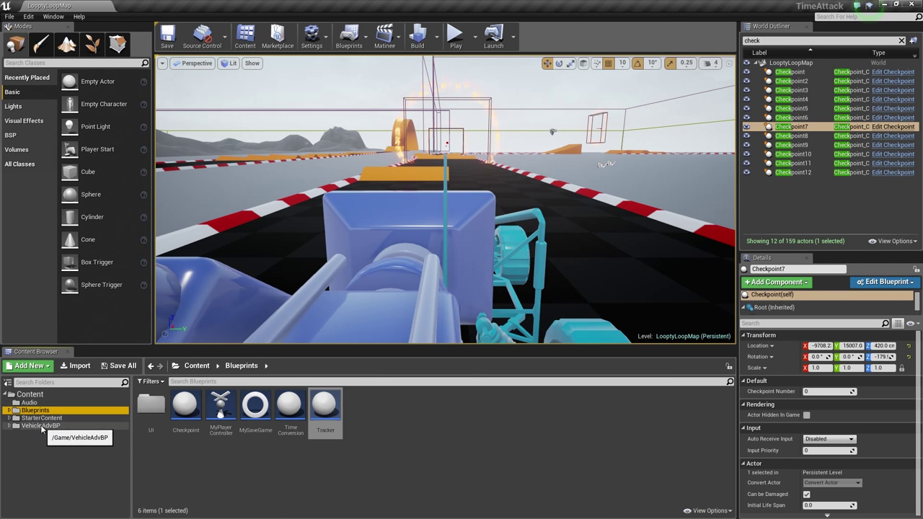
{"action": "left_click", "coordinate": [41, 426]}
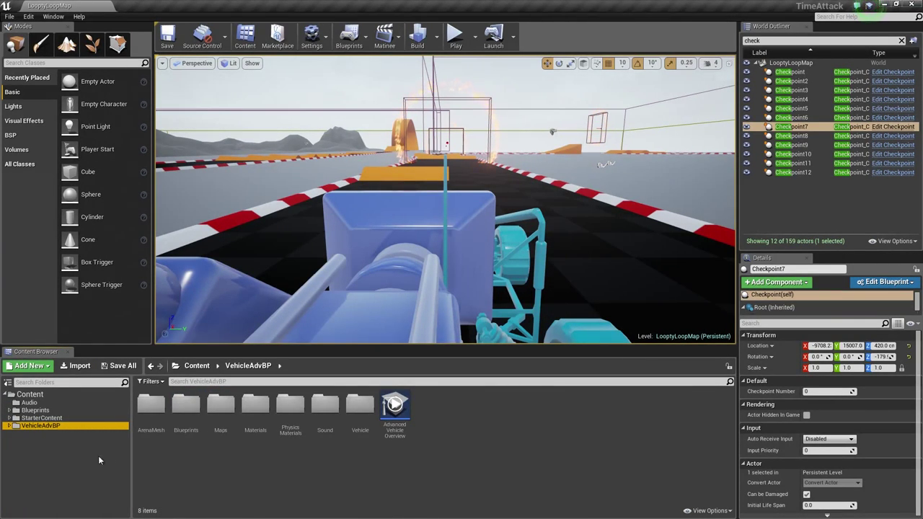
{"action": "left_click", "coordinate": [221, 415]}
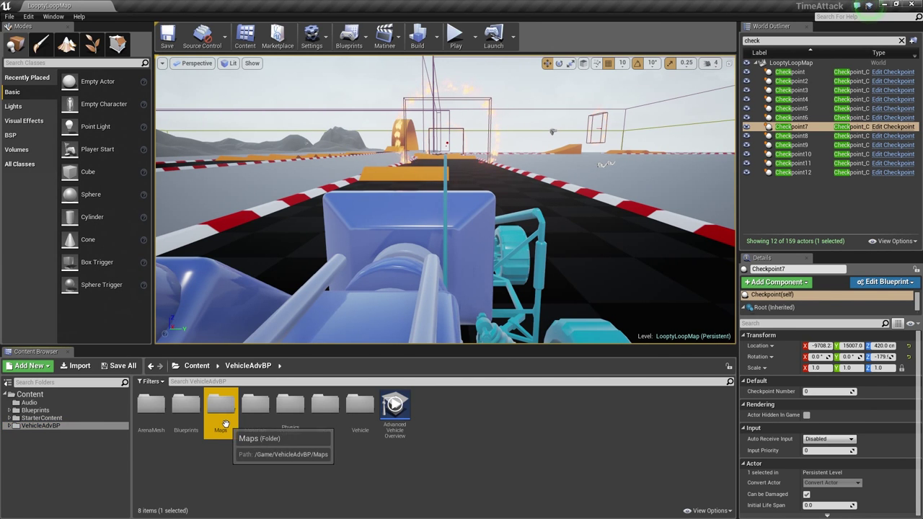
{"action": "double_click", "coordinate": [224, 416]}
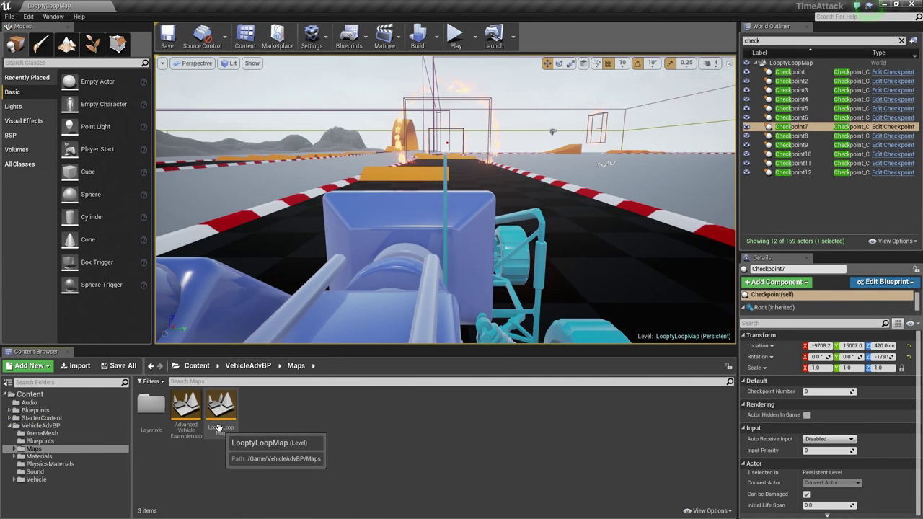
{"action": "left_click", "coordinate": [186, 411]}
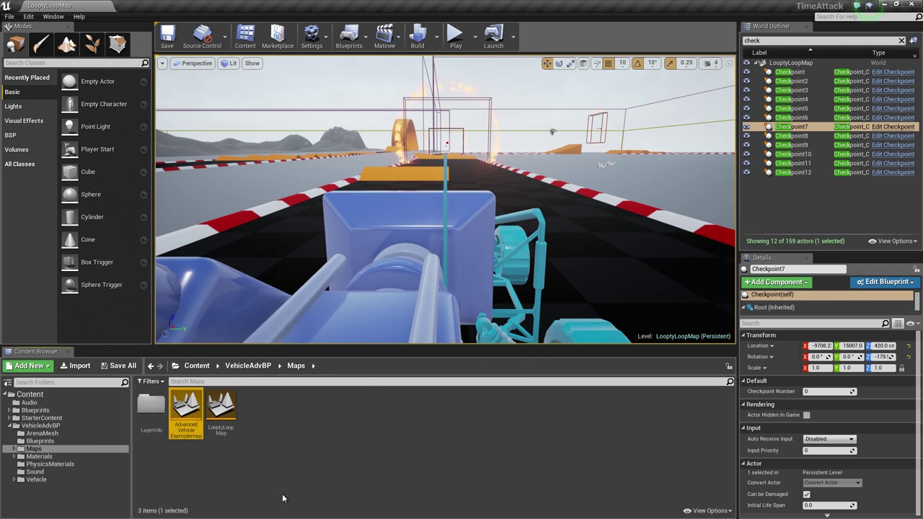
{"action": "right_click", "coordinate": [194, 417]}
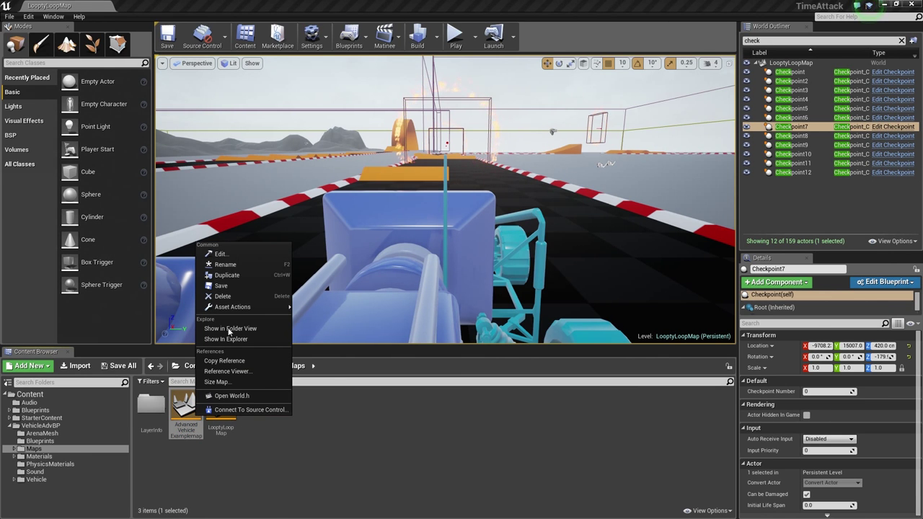
{"action": "left_click", "coordinate": [243, 279]}
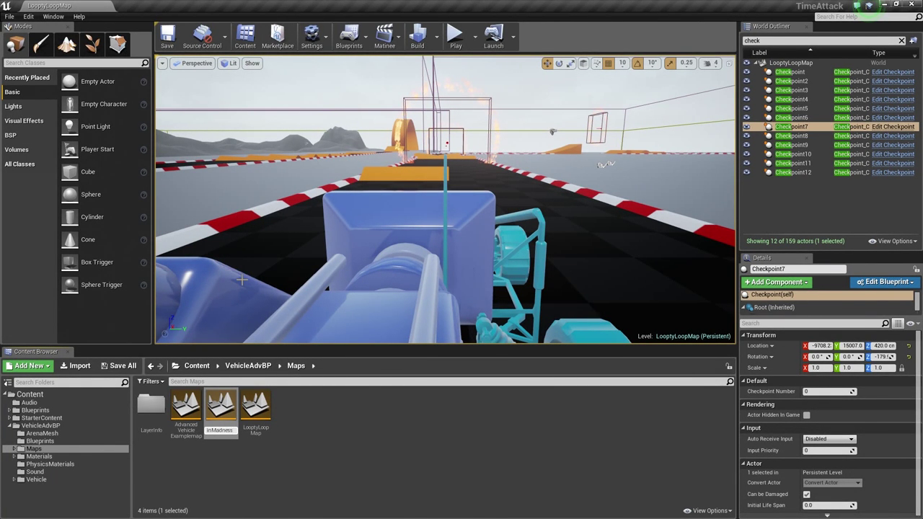
{"action": "key", "text": "Return"}
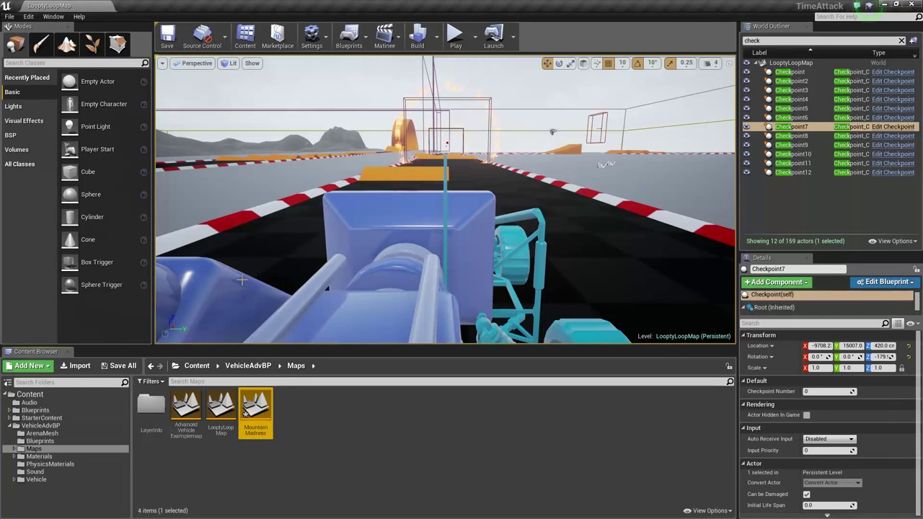
Open the MountainMadness level and save it.
{"action": "double_click", "coordinate": [265, 413]}
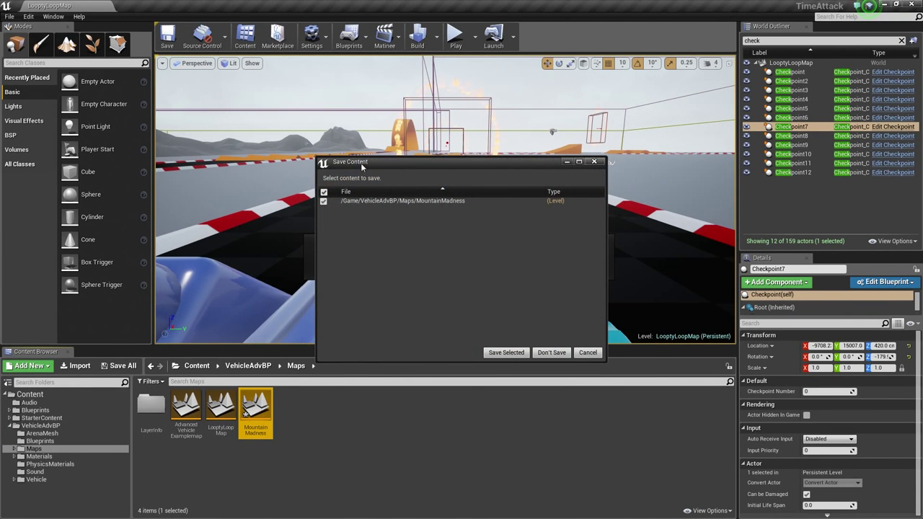
{"action": "left_click", "coordinate": [505, 353]}
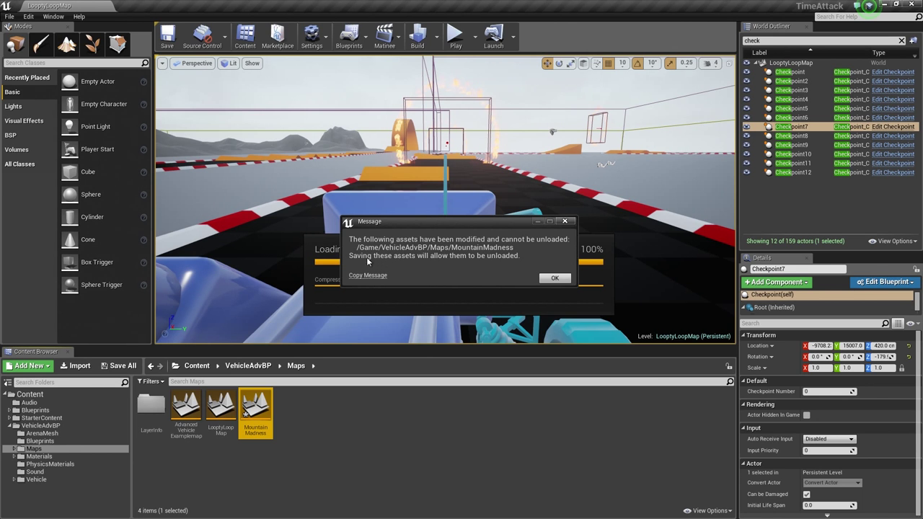
{"action": "left_click", "coordinate": [553, 279]}
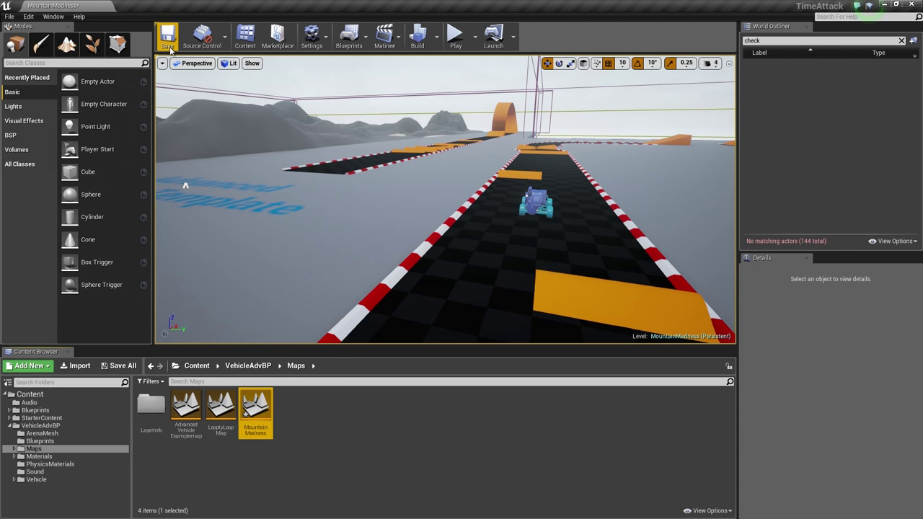
{"action": "left_click", "coordinate": [167, 38]}
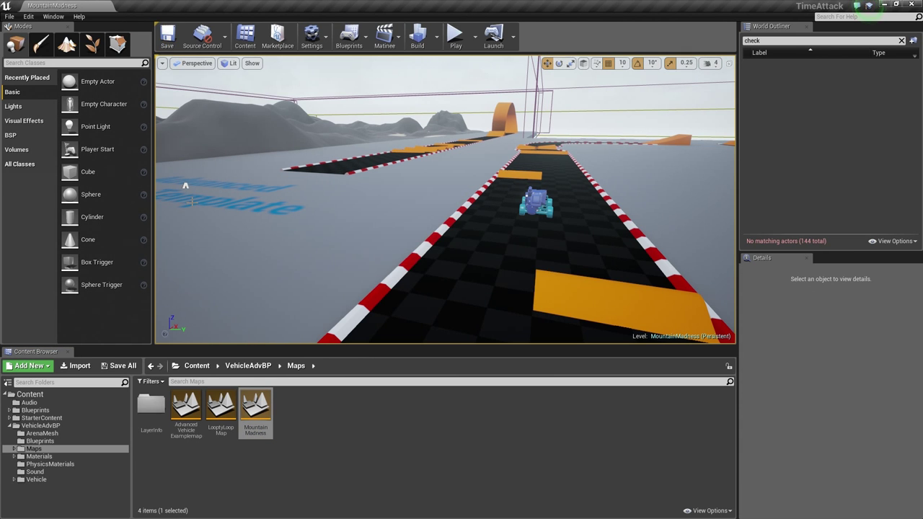
Examine the mountain terrain beside the track and the pale path winding through it as a race route.
{"action": "key", "text": "a"}
{"action": "right_click_drag", "start_coordinate": [520, 186], "coordinate": [685, 189]}
{"action": "right_click_drag", "start_coordinate": [396, 148], "coordinate": [303, 159]}
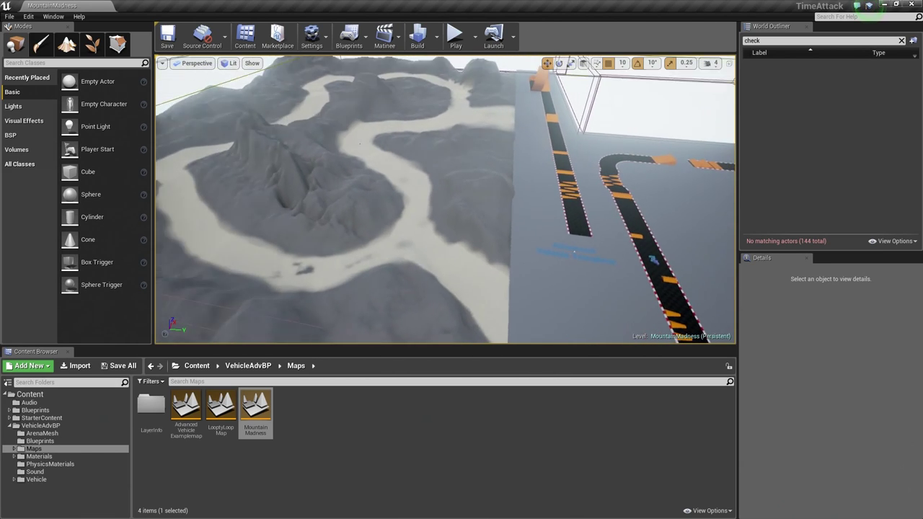
{"action": "right_click_drag", "start_coordinate": [500, 152], "coordinate": [469, 144]}
{"action": "key", "text": "s"}
{"action": "right_click_drag", "start_coordinate": [532, 148], "coordinate": [411, 150]}
{"action": "key", "text": "w"}
{"action": "right_click_drag", "start_coordinate": [505, 156], "coordinate": [366, 148]}
{"action": "right_click_drag", "start_coordinate": [470, 184], "coordinate": [383, 268]}
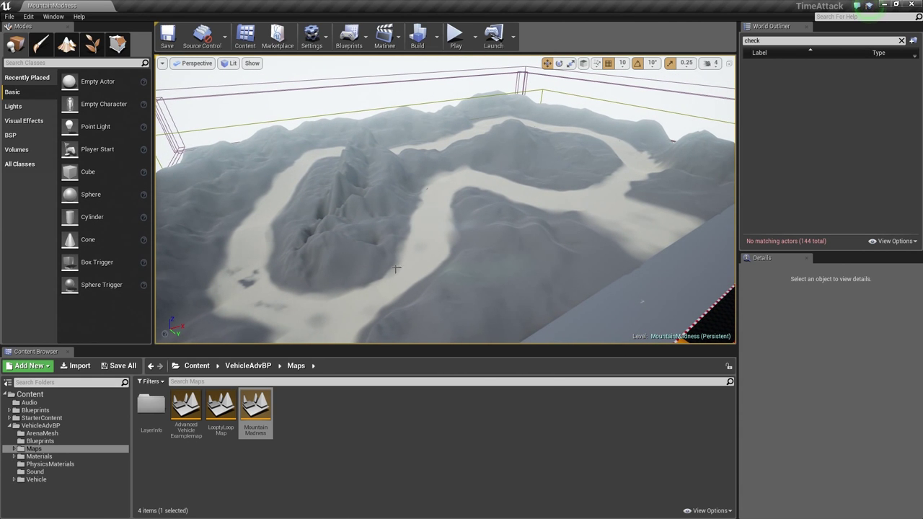
{"action": "right_click_drag", "start_coordinate": [276, 125], "coordinate": [283, 147]}
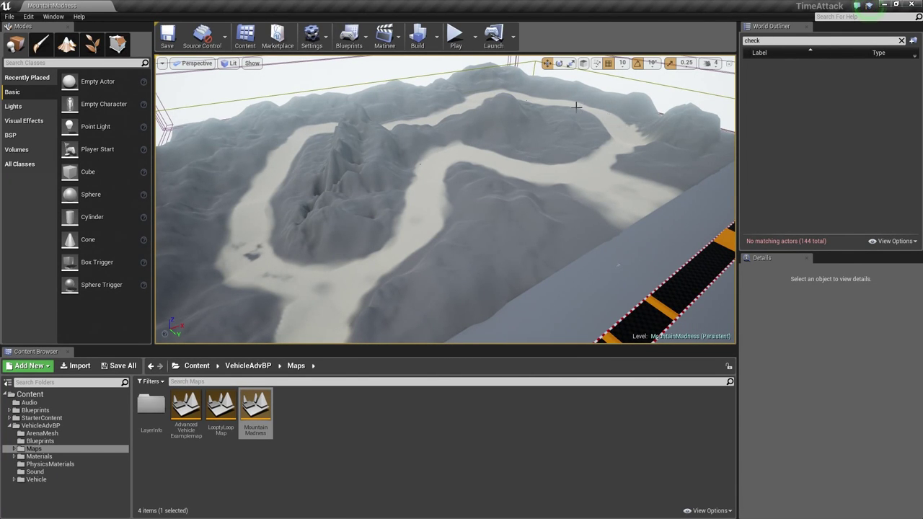
{"action": "right_click_drag", "start_coordinate": [483, 106], "coordinate": [403, 116]}
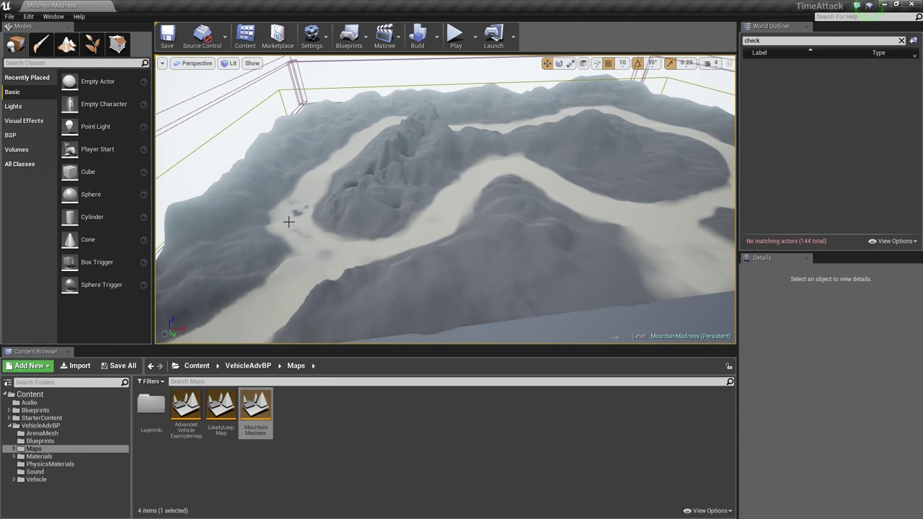
{"action": "right_click_drag", "start_coordinate": [305, 226], "coordinate": [377, 273]}
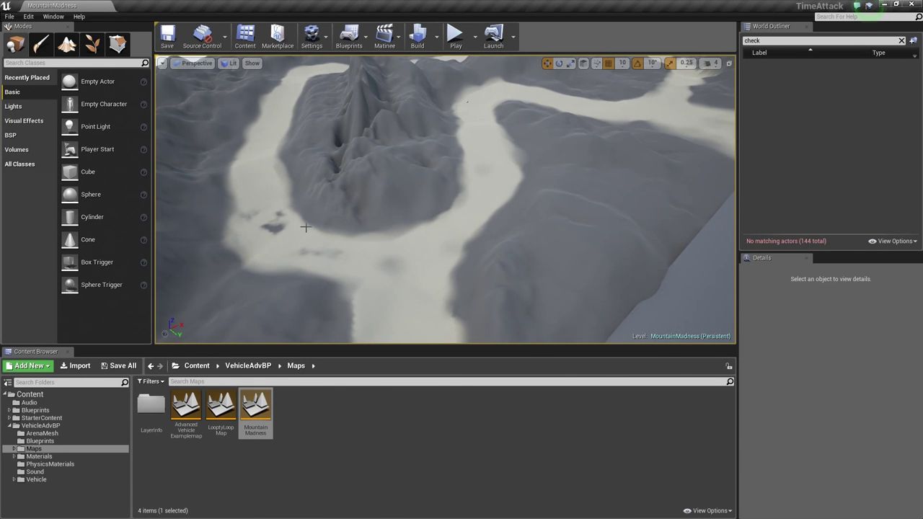
Move the vehicle along Y to about 4420 cm, onto the pale mountain path, and drop it to the ground.
{"action": "right_click_drag", "start_coordinate": [336, 253], "coordinate": [480, 272]}
{"action": "right_click_drag", "start_coordinate": [493, 321], "coordinate": [628, 137]}
{"action": "left_click", "coordinate": [540, 202]}
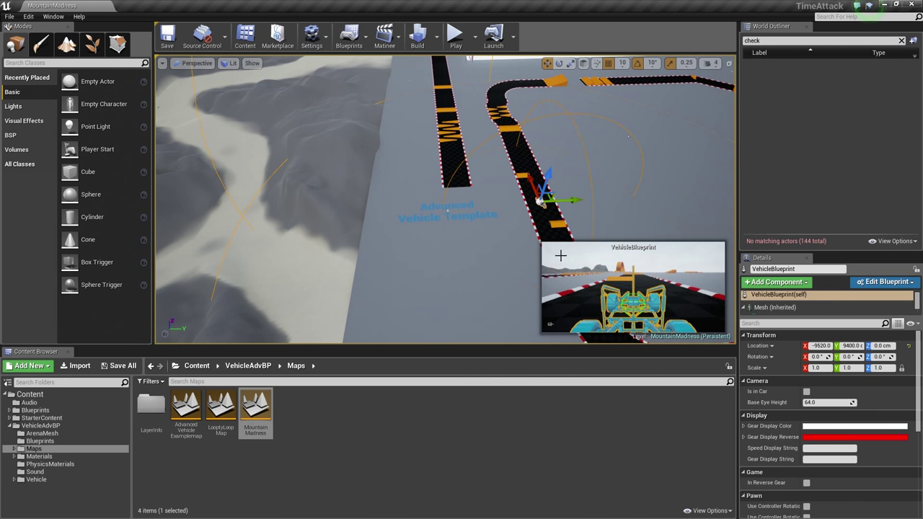
{"action": "left_click_drag", "start_coordinate": [573, 199], "coordinate": [246, 215]}
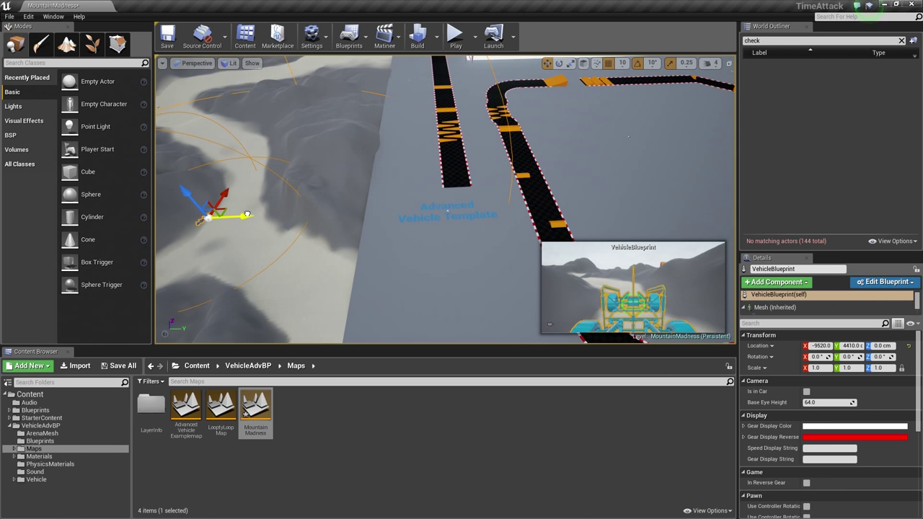
{"action": "key", "text": "End"}
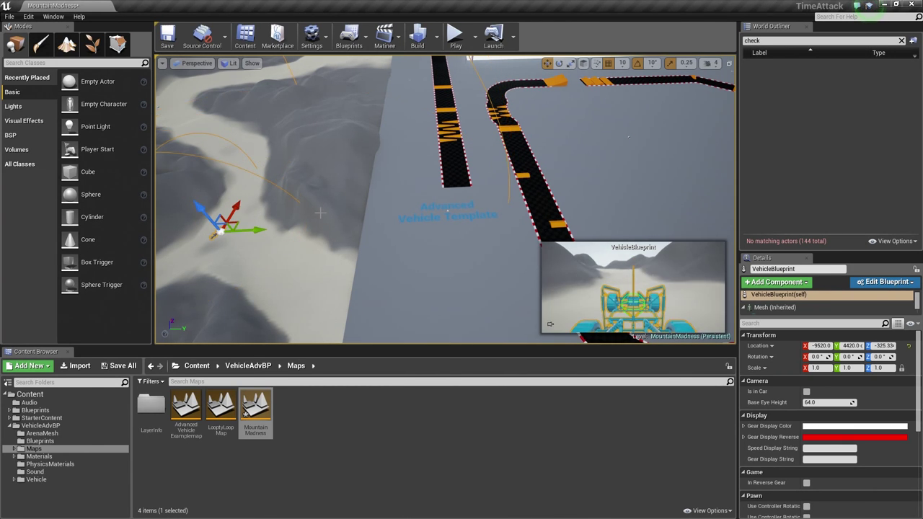
Place a Checkpoint from the Blueprints folder on the mountain path ahead of the vehicle, at X -8270, Y 4290.
{"action": "key", "text": "w"}
{"action": "right_click_drag", "start_coordinate": [324, 253], "coordinate": [303, 254]}
{"action": "key", "text": "w"}
{"action": "key", "text": "q"}
{"action": "key", "text": "a"}
{"action": "key", "text": "e"}
{"action": "key", "text": "d"}
{"action": "key", "text": "s"}
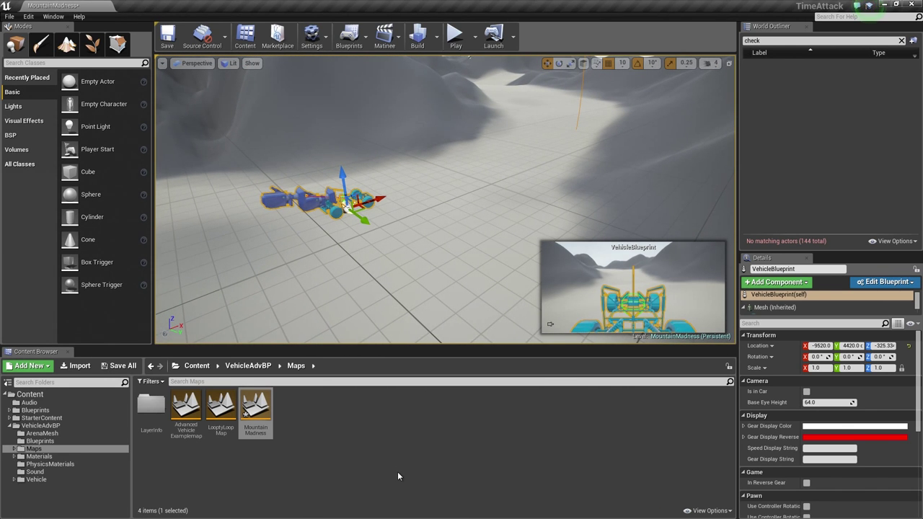
{"action": "left_click", "coordinate": [69, 409]}
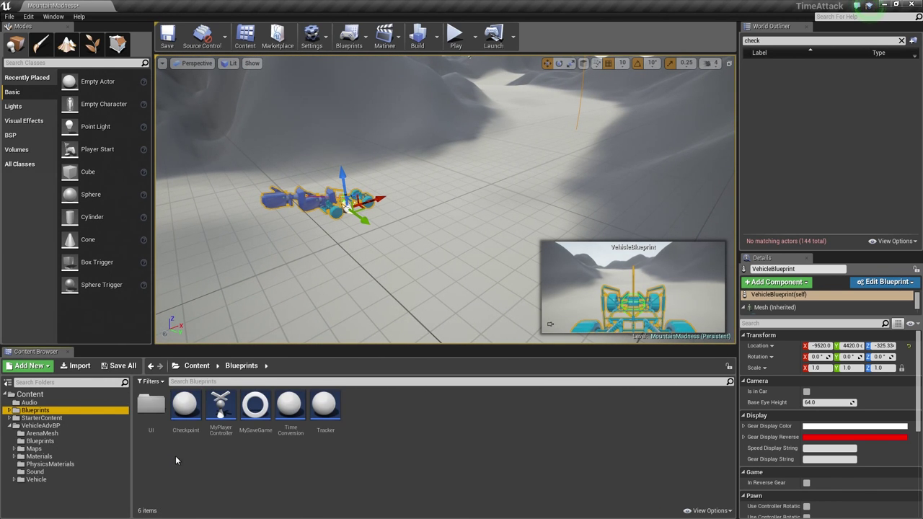
{"action": "left_click", "coordinate": [185, 406]}
{"action": "left_click_drag", "start_coordinate": [185, 406], "coordinate": [478, 148]}
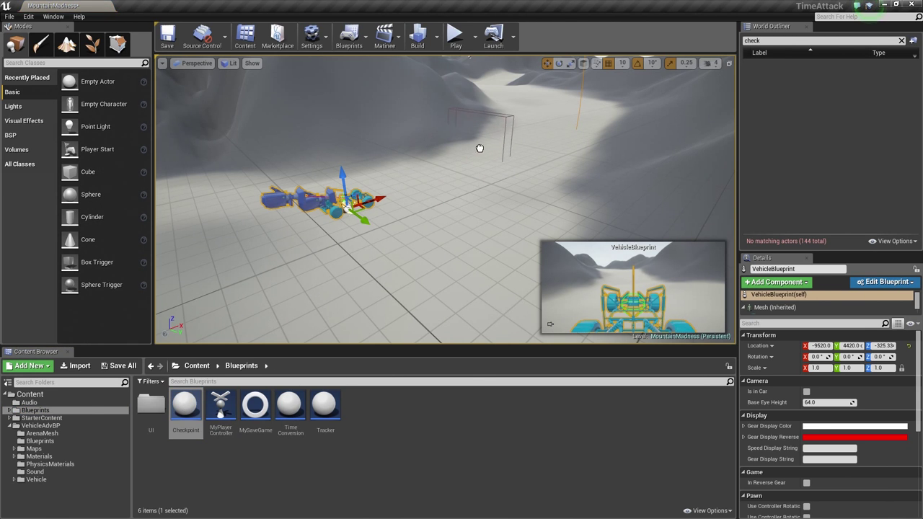
{"action": "left_click_drag", "start_coordinate": [535, 149], "coordinate": [535, 149]}
{"action": "key", "text": "f"}
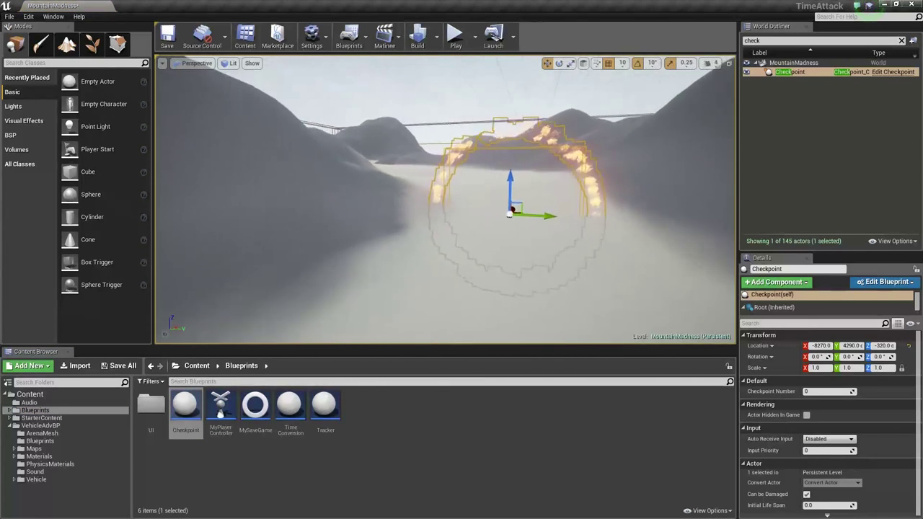
Raise the first checkpoint to Z -260 and turn it to -10° about Z so it faces along the path.
{"action": "left_click_drag", "start_coordinate": [422, 205], "coordinate": [424, 173]}
{"action": "right_click_drag", "start_coordinate": [424, 173], "coordinate": [361, 165]}
{"action": "key", "text": "s"}
{"action": "right_click_drag", "start_coordinate": [440, 205], "coordinate": [484, 236]}
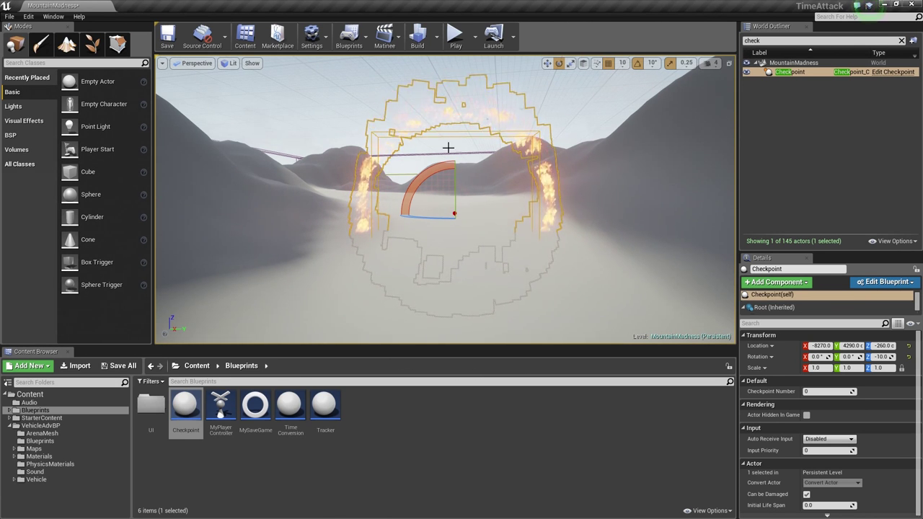
{"action": "mouse_move", "coordinate": [535, 176]}
{"action": "right_mouse_down"}
{"action": "mouse_move", "coordinate": [512, 176]}
{"action": "mouse_move", "coordinate": [544, 176]}
{"action": "mouse_move", "coordinate": [529, 175]}
{"action": "right_mouse_up"}
{"action": "key", "text": "w"}
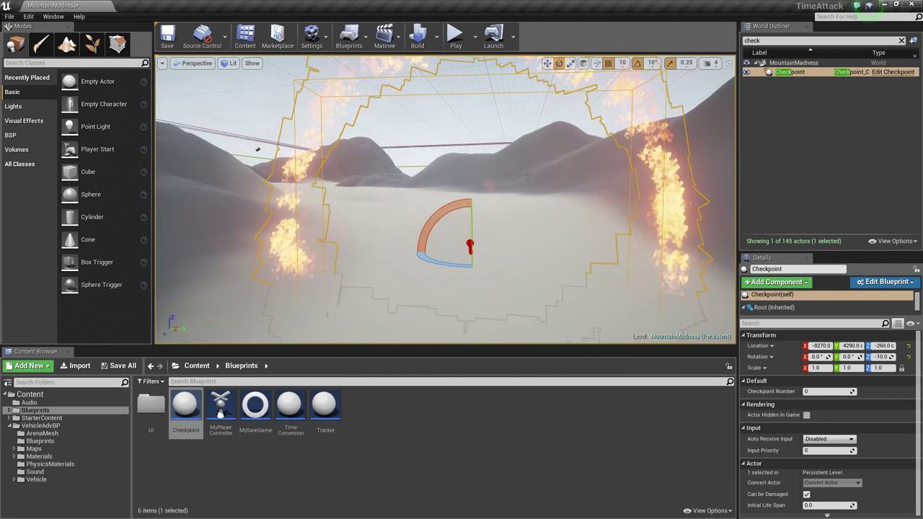
{"action": "scroll", "coordinate": [516, 214], "scroll_direction": "down", "scroll_amount": 3}
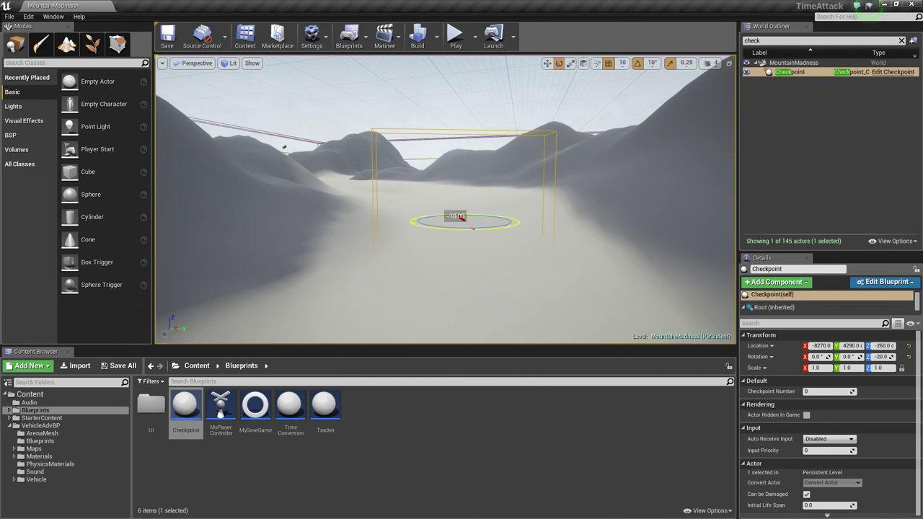
Duplicate the first checkpoint to the next stretch of the mountain path, at about X -5651, Y 1290.
{"action": "right_click_drag", "start_coordinate": [517, 214], "coordinate": [498, 296]}
{"action": "key", "text": "w"}
{"action": "key", "text": "s"}
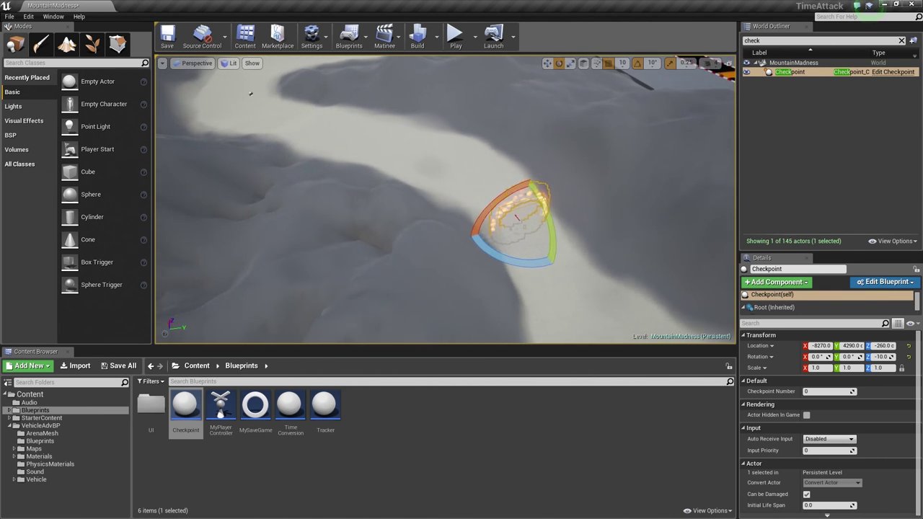
{"action": "right_click_drag", "start_coordinate": [246, 92], "coordinate": [238, 88]}
{"action": "key", "text": "w"}
{"action": "left_click_drag", "start_coordinate": [518, 205], "coordinate": [295, 85], "text": "alt"}
{"action": "right_click_drag", "start_coordinate": [295, 85], "coordinate": [254, 62]}
{"action": "key", "text": "w"}
{"action": "key", "text": "f"}
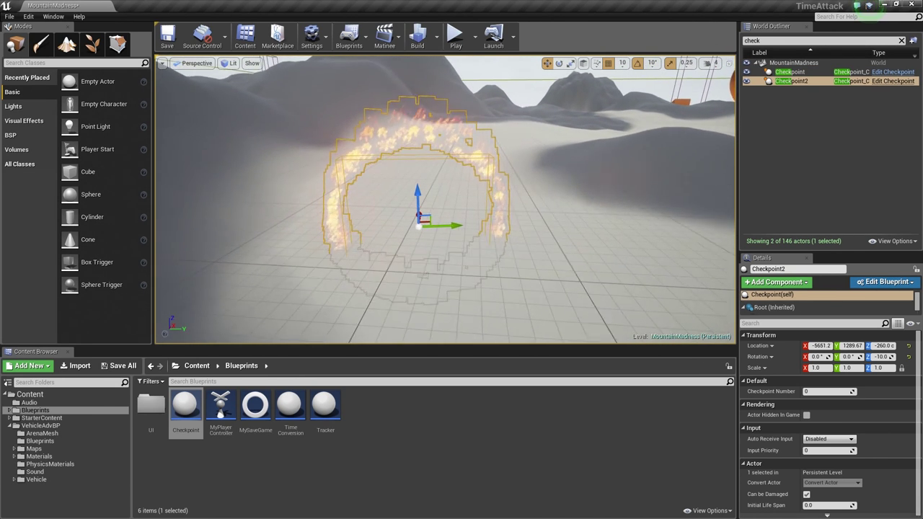
Shift the second checkpoint to about X -4751, Y 1370, Z -110 and turn it to about 10° about Z.
{"action": "key", "text": "e"}
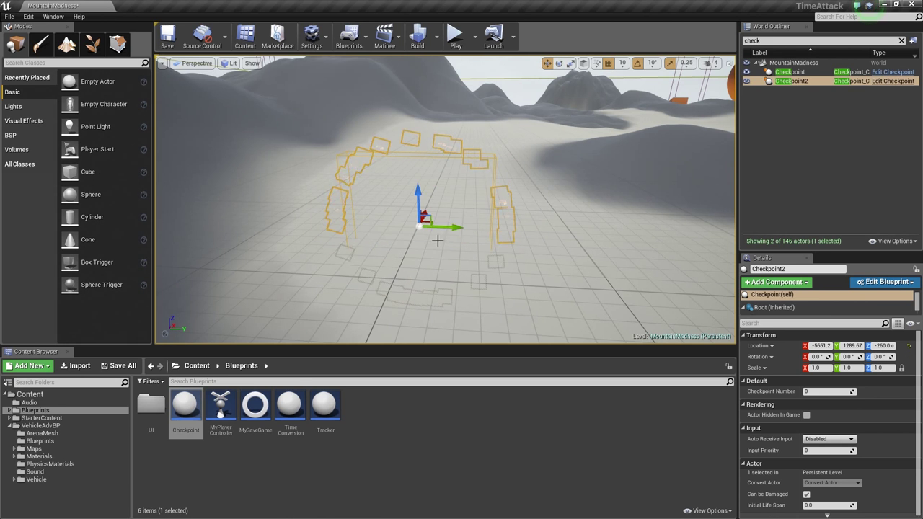
{"action": "left_click_drag", "start_coordinate": [455, 160], "coordinate": [452, 152]}
{"action": "right_click_drag", "start_coordinate": [432, 203], "coordinate": [512, 178]}
{"action": "key", "text": "a"}
{"action": "left_click_drag", "start_coordinate": [487, 156], "coordinate": [290, 153]}
{"action": "key", "text": "d"}
{"action": "right_click_drag", "start_coordinate": [340, 177], "coordinate": [227, 171]}
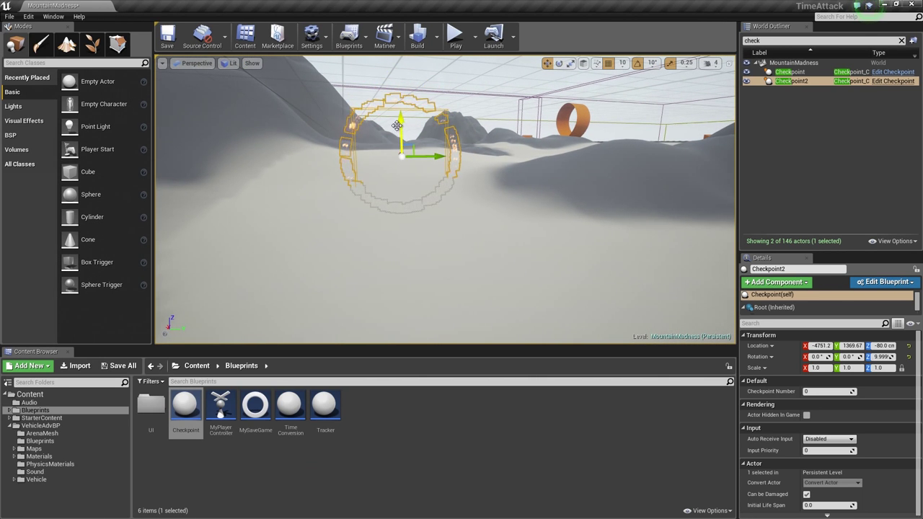
{"action": "key", "text": "w"}
{"action": "right_click_drag", "start_coordinate": [401, 130], "coordinate": [398, 162]}
Duplicate the second checkpoint further along the path, past the junction, at about X 660, Y 3735.
{"action": "key", "text": "s"}
{"action": "key", "text": "s"}
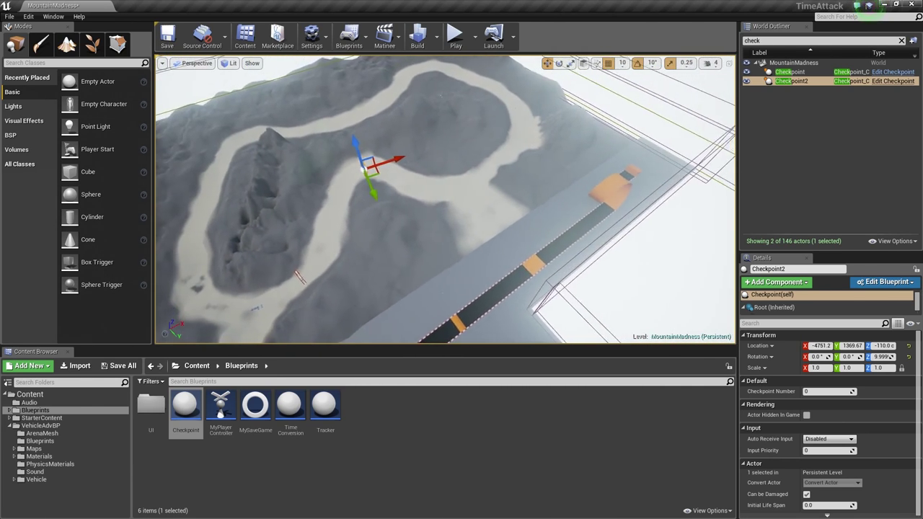
{"action": "left_click_drag", "start_coordinate": [399, 161], "coordinate": [477, 134], "text": "alt"}
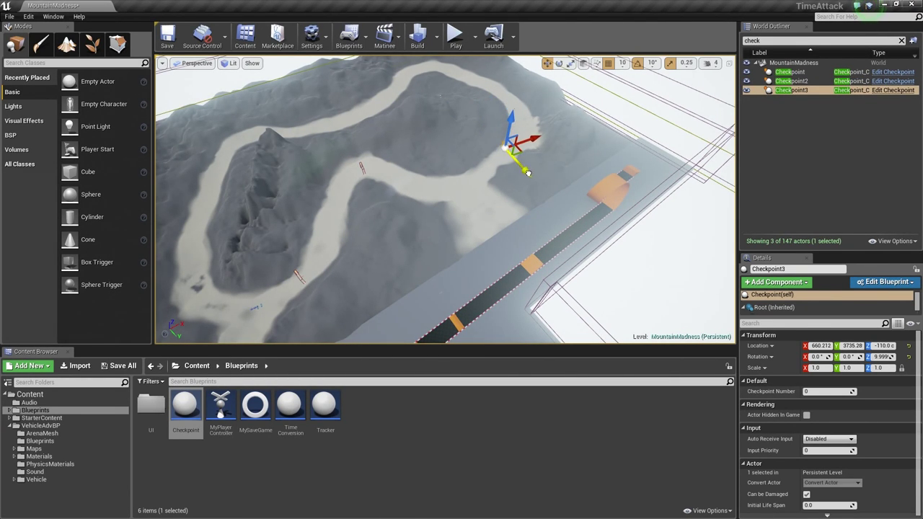
{"action": "key", "text": "w"}
{"action": "right_click_drag", "start_coordinate": [532, 180], "coordinate": [628, 116]}
{"action": "key", "text": "f"}
Turn the third checkpoint to -20° about Z, raise it to Z -50 and center it on the path.
{"action": "key", "text": "e"}
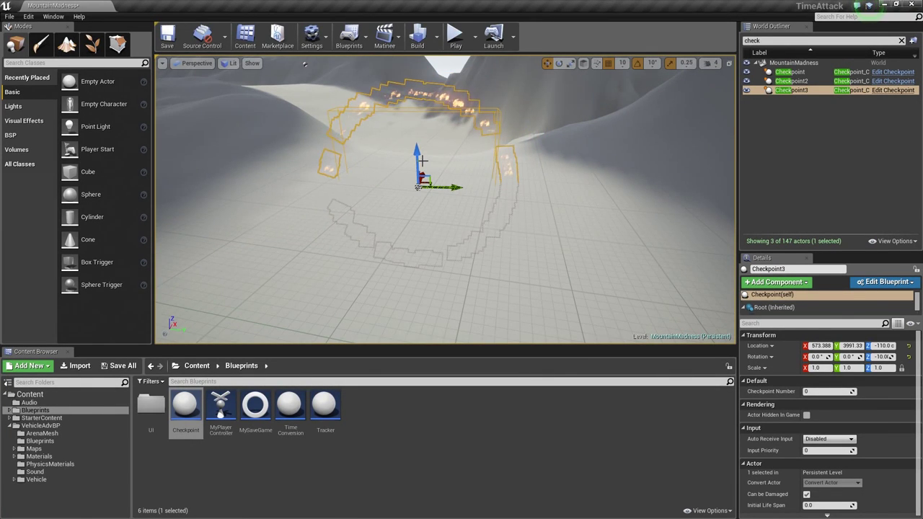
{"action": "left_click_drag", "start_coordinate": [416, 157], "coordinate": [417, 135]}
{"action": "key", "text": "e"}
{"action": "left_click_drag", "start_coordinate": [426, 187], "coordinate": [415, 188]}
Duplicate the third checkpoint onto the far bend at about X 3272, Y -1394, turned to -100° about Z and lowered to Z -180.
{"action": "right_click_drag", "start_coordinate": [444, 201], "coordinate": [325, 224]}
{"action": "key", "text": "d"}
{"action": "key", "text": "s"}
{"action": "mouse_move", "coordinate": [440, 218]}
{"action": "right_mouse_down"}
{"action": "mouse_move", "coordinate": [415, 234]}
{"action": "mouse_move", "coordinate": [426, 219]}
{"action": "mouse_move", "coordinate": [441, 218]}
{"action": "right_mouse_up"}
{"action": "left_click_drag", "start_coordinate": [354, 232], "coordinate": [449, 188], "text": "alt"}
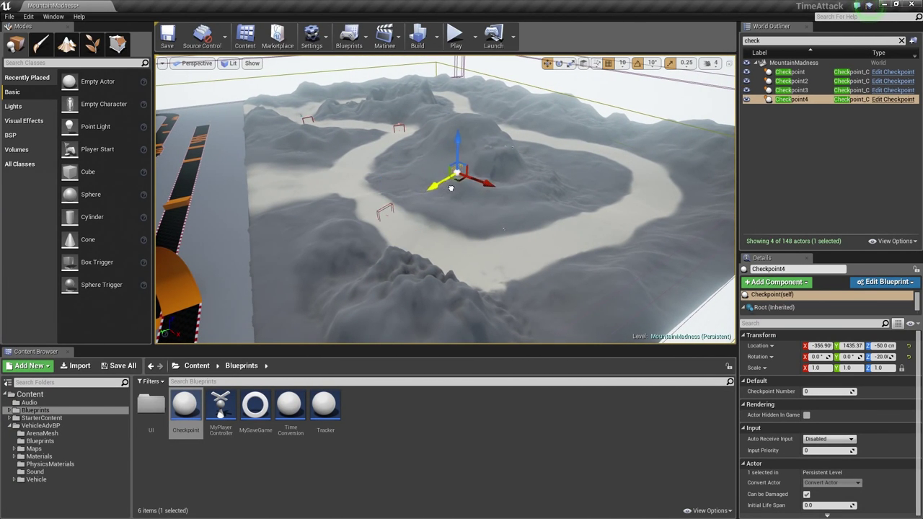
{"action": "left_click_drag", "start_coordinate": [512, 202], "coordinate": [661, 249]}
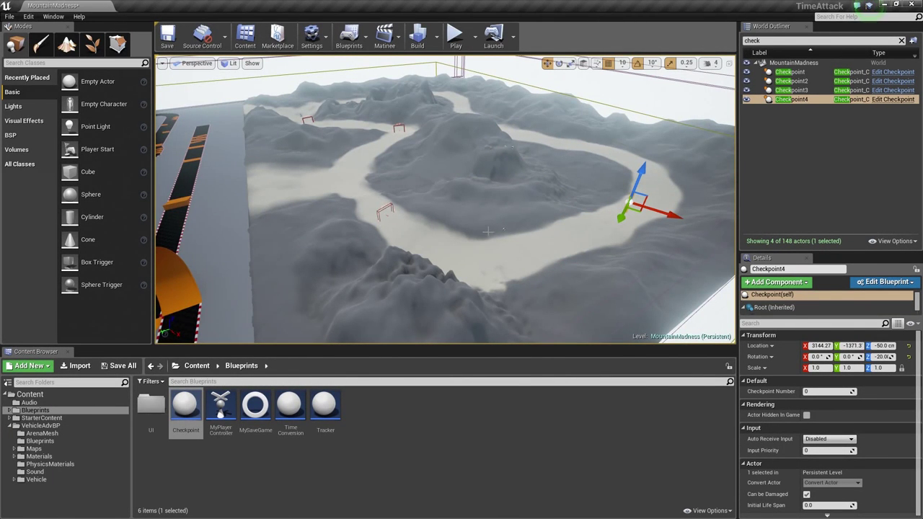
{"action": "key", "text": "f"}
{"action": "key", "text": "e"}
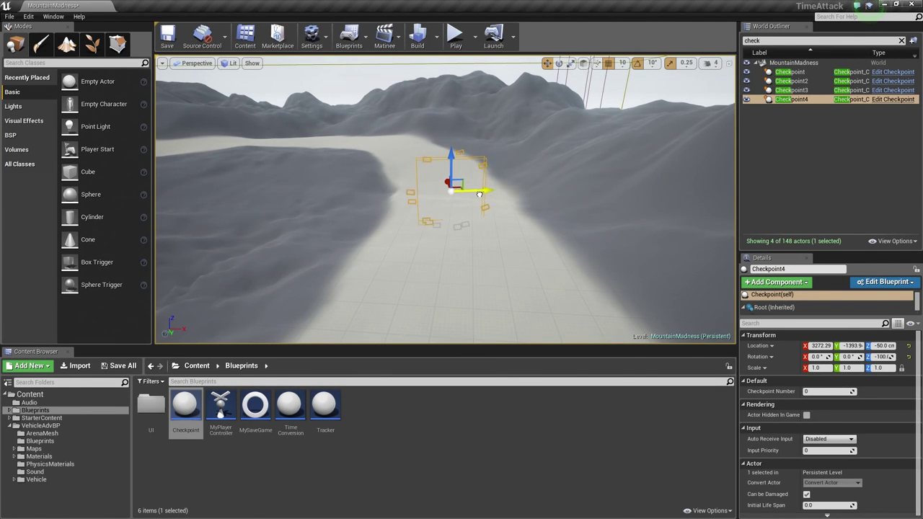
{"action": "mouse_move", "coordinate": [488, 219]}
{"action": "right_mouse_down"}
{"action": "mouse_move", "coordinate": [563, 224]}
{"action": "mouse_move", "coordinate": [433, 202]}
{"action": "mouse_move", "coordinate": [371, 215]}
{"action": "mouse_move", "coordinate": [491, 224]}
{"action": "mouse_move", "coordinate": [526, 252]}
{"action": "mouse_move", "coordinate": [490, 216]}
{"action": "right_mouse_up"}
Duplicate the fourth checkpoint past the next bend, at about X 794, Y -4082, and rotate it to face along the path.
{"action": "left_click_drag", "start_coordinate": [401, 191], "coordinate": [462, 215], "text": "alt"}
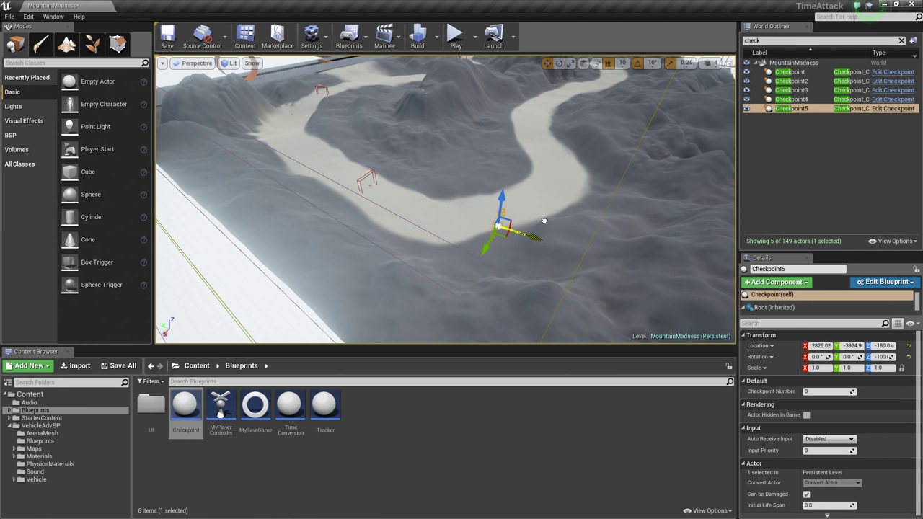
{"action": "left_click_drag", "start_coordinate": [546, 206], "coordinate": [586, 186]}
{"action": "right_click_drag", "start_coordinate": [547, 196], "coordinate": [554, 173]}
{"action": "key", "text": "e"}
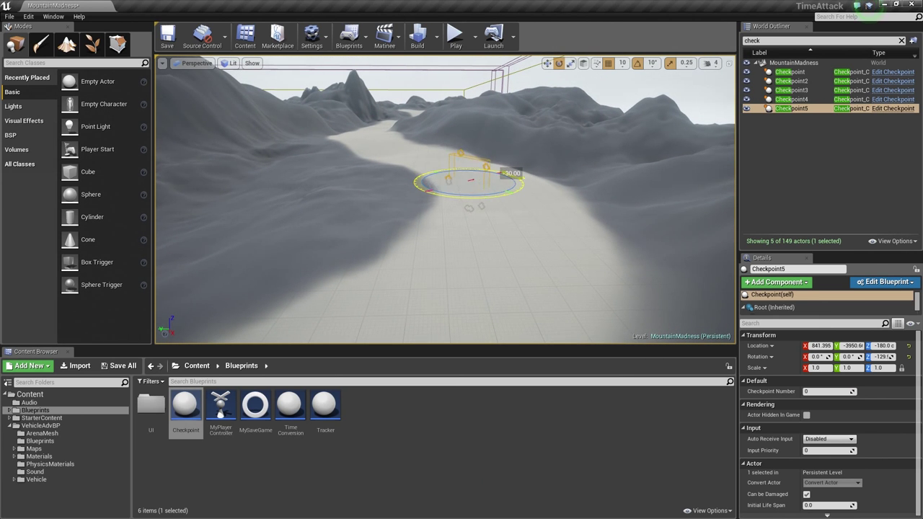
{"action": "right_click_drag", "start_coordinate": [458, 216], "coordinate": [435, 237]}
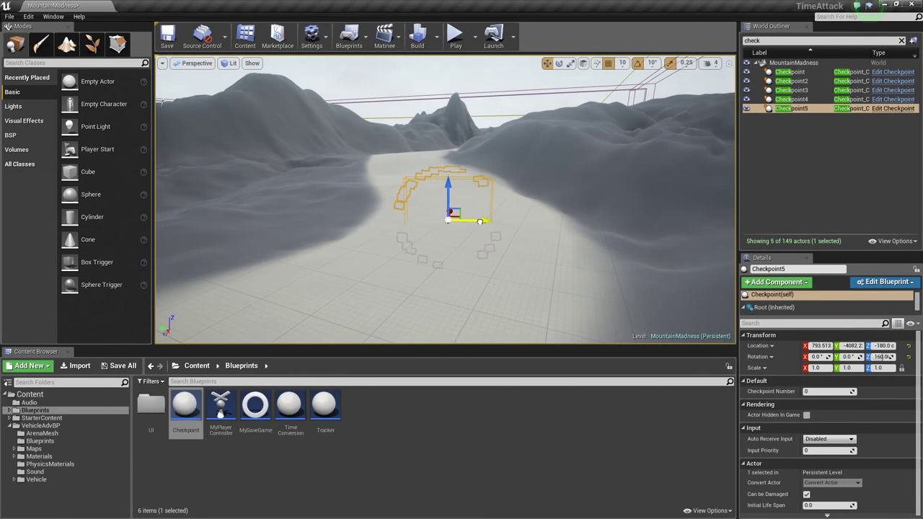
Duplicate the fifth checkpoint to the far corner of the path, at about X -8443, Y -3160.
{"action": "right_click_drag", "start_coordinate": [455, 238], "coordinate": [527, 199]}
{"action": "key", "text": "s"}
{"action": "key", "text": "w"}
{"action": "key", "text": "s"}
{"action": "left_click_drag", "start_coordinate": [495, 159], "coordinate": [413, 175], "text": "alt"}
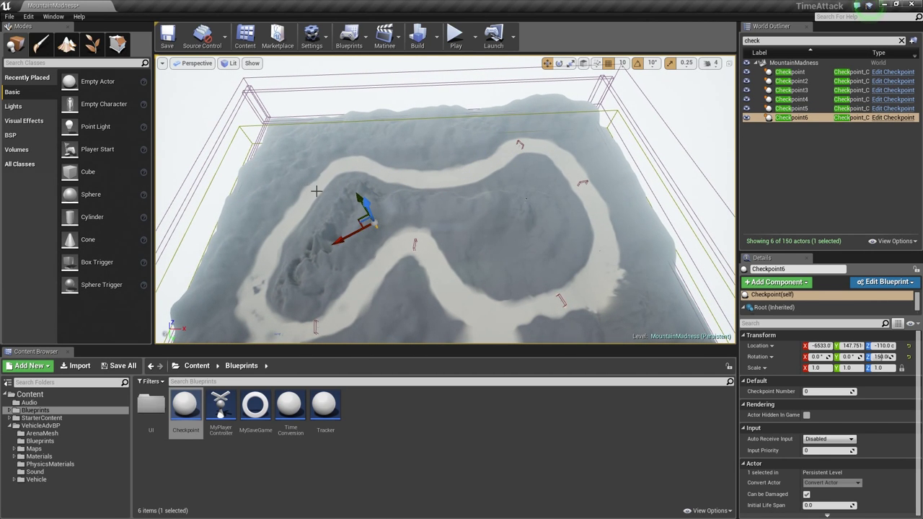
{"action": "key", "text": "f"}
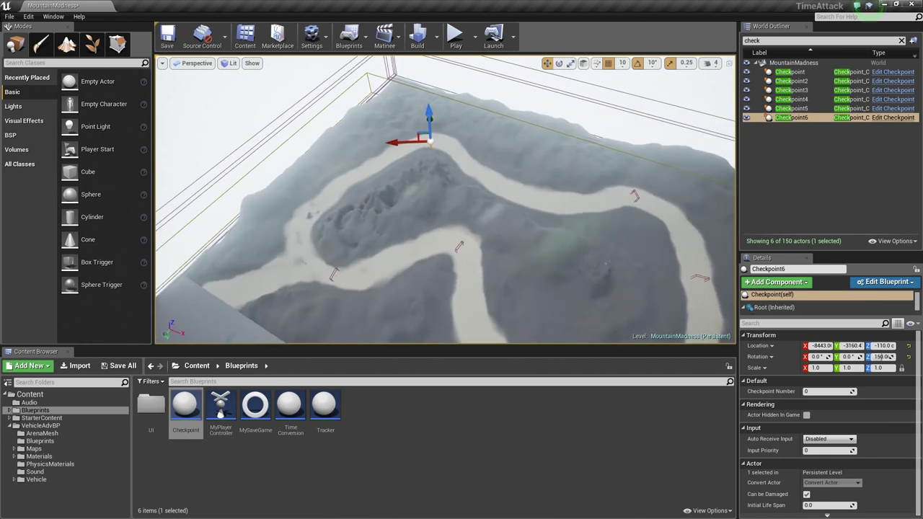
Raise the sixth checkpoint to about Z 120 and turn it to 130° about Z, centered on the path.
{"action": "key", "text": "w"}
{"action": "right_click_drag", "start_coordinate": [390, 189], "coordinate": [390, 162]}
{"action": "key", "text": "s"}
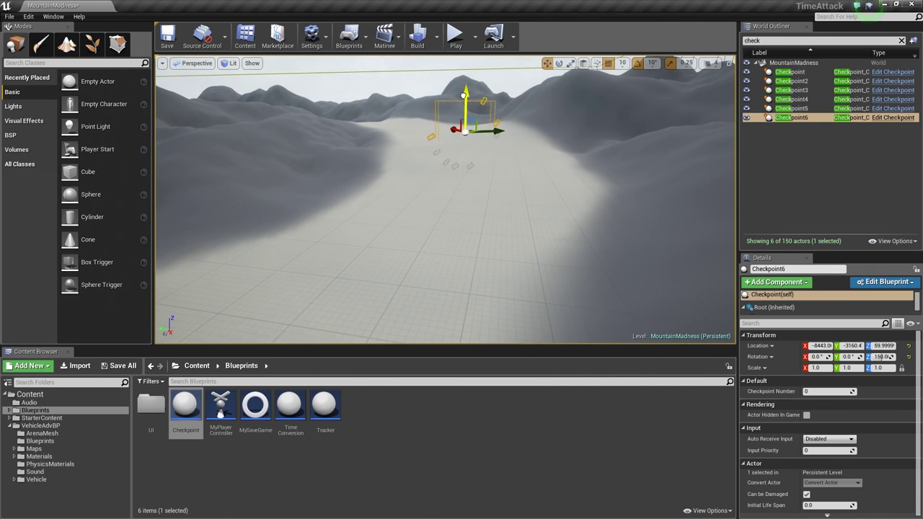
{"action": "mouse_move", "coordinate": [490, 144]}
{"action": "right_mouse_down"}
{"action": "mouse_move", "coordinate": [501, 129]}
{"action": "mouse_move", "coordinate": [500, 148]}
{"action": "mouse_move", "coordinate": [499, 140]}
{"action": "right_mouse_up"}
{"action": "key", "text": "w"}
{"action": "left_click_drag", "start_coordinate": [445, 181], "coordinate": [395, 200]}
{"action": "key", "text": "e"}
Duplicate the sixth checkpoint to the end of the loop near the vehicle, at about X -10623, Y 3709.
{"action": "right_click_drag", "start_coordinate": [395, 199], "coordinate": [308, 199]}
{"action": "key", "text": "s"}
{"action": "key", "text": "w"}
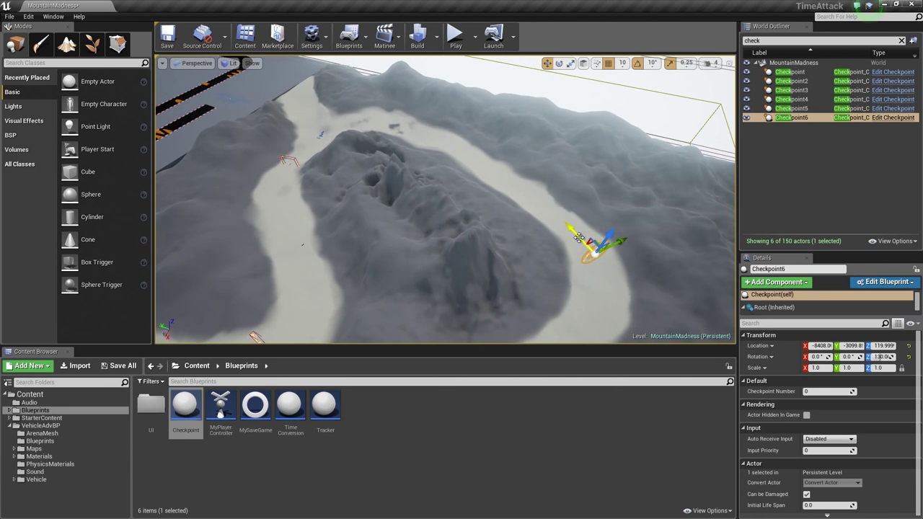
{"action": "left_click_drag", "start_coordinate": [578, 236], "coordinate": [427, 161], "text": "alt"}
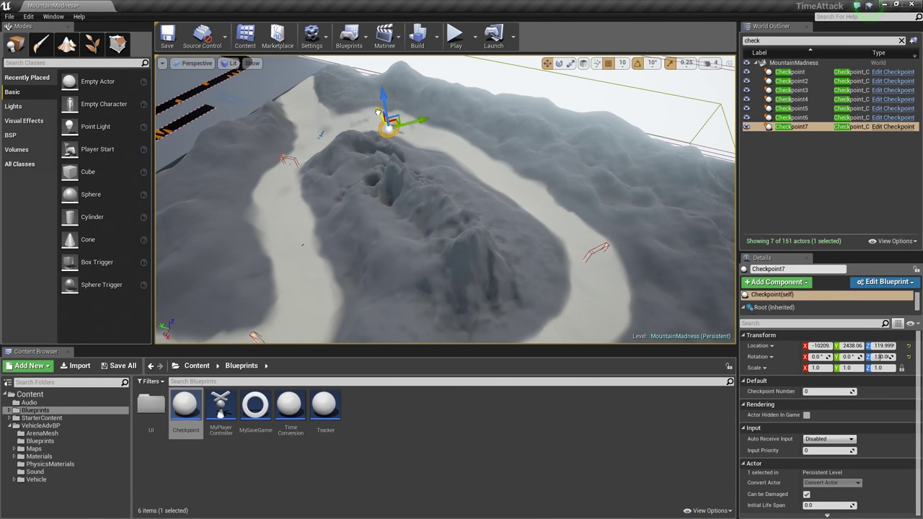
{"action": "right_click_drag", "start_coordinate": [395, 115], "coordinate": [291, 124]}
{"action": "left_click_drag", "start_coordinate": [398, 146], "coordinate": [498, 139]}
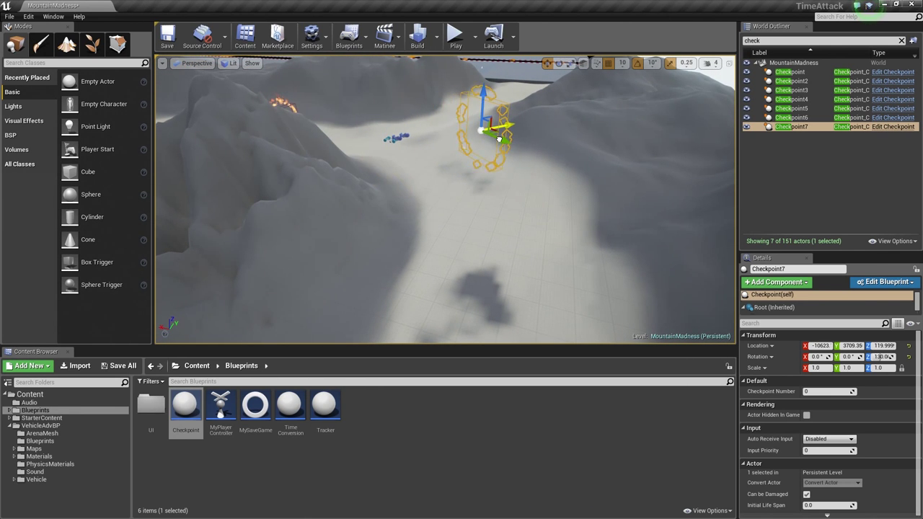
Turn the seventh checkpoint to about 50° about Z and reposition it at about X -10703, Y 3287, Z -170.
{"action": "right_click_drag", "start_coordinate": [483, 135], "coordinate": [436, 111]}
{"action": "key", "text": "e"}
{"action": "left_click_drag", "start_coordinate": [474, 205], "coordinate": [484, 207]}
{"action": "key", "text": "w"}
{"action": "right_click_drag", "start_coordinate": [484, 207], "coordinate": [430, 222]}
{"action": "left_click_drag", "start_coordinate": [571, 155], "coordinate": [568, 155]}
{"action": "right_click_drag", "start_coordinate": [598, 213], "coordinate": [632, 200]}
{"action": "left_click_drag", "start_coordinate": [582, 203], "coordinate": [556, 206]}
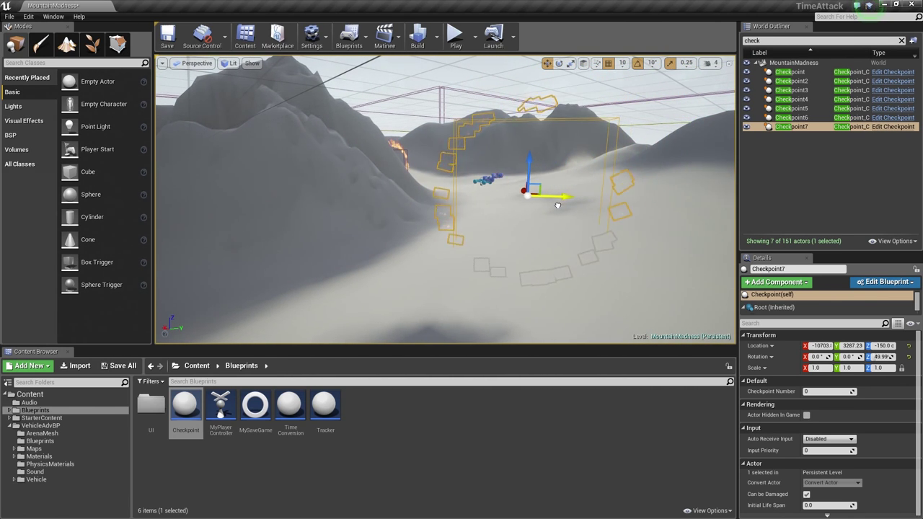
{"action": "right_click_drag", "start_coordinate": [531, 239], "coordinate": [497, 247]}
{"action": "key", "text": "d"}
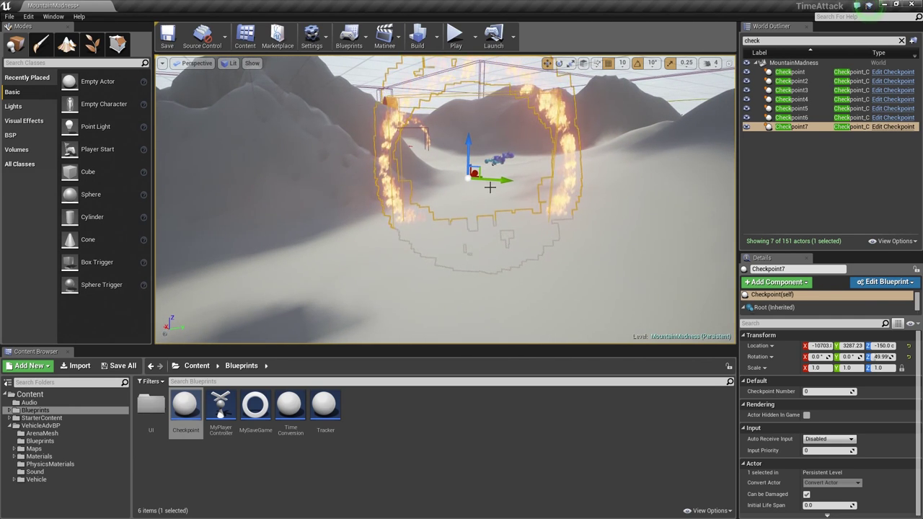
{"action": "left_click_drag", "start_coordinate": [469, 147], "coordinate": [468, 158]}
Place a Tracker from the Blueprints folder on the path between the vehicle and the first checkpoint.
{"action": "right_click_drag", "start_coordinate": [471, 162], "coordinate": [327, 191]}
{"action": "key", "text": "w"}
{"action": "key", "text": "s"}
{"action": "key", "text": "w"}
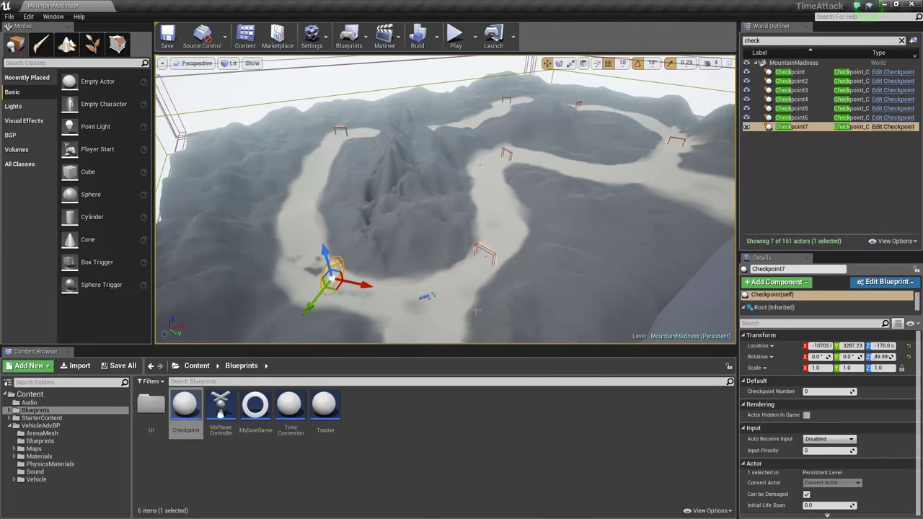
{"action": "key", "text": "w"}
{"action": "right_click_drag", "start_coordinate": [477, 311], "coordinate": [462, 333]}
{"action": "left_click", "coordinate": [324, 408]}
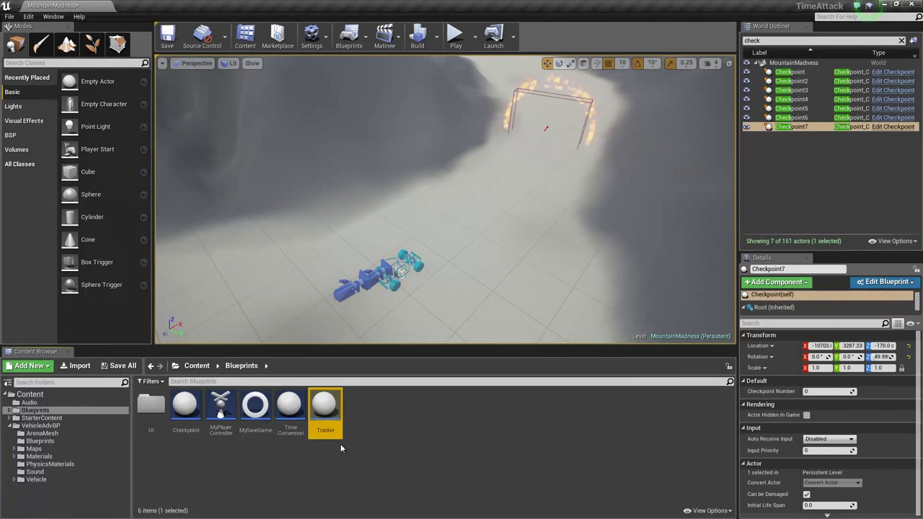
{"action": "left_click_drag", "start_coordinate": [346, 402], "coordinate": [501, 180]}
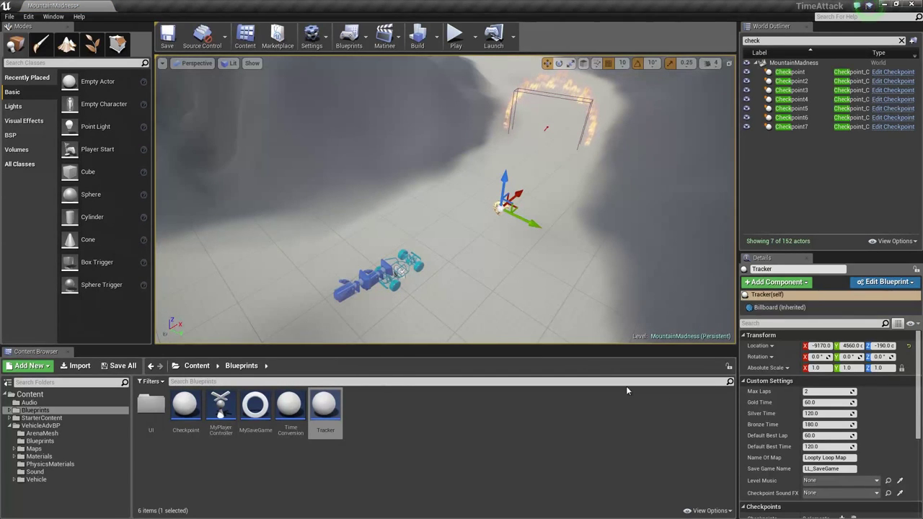
Set the Tracker's Max Laps to 1, Gold Time to 30, Silver Time to 60 and Bronze Time to 90.
{"action": "left_click_drag", "start_coordinate": [822, 252], "coordinate": [822, 163]}
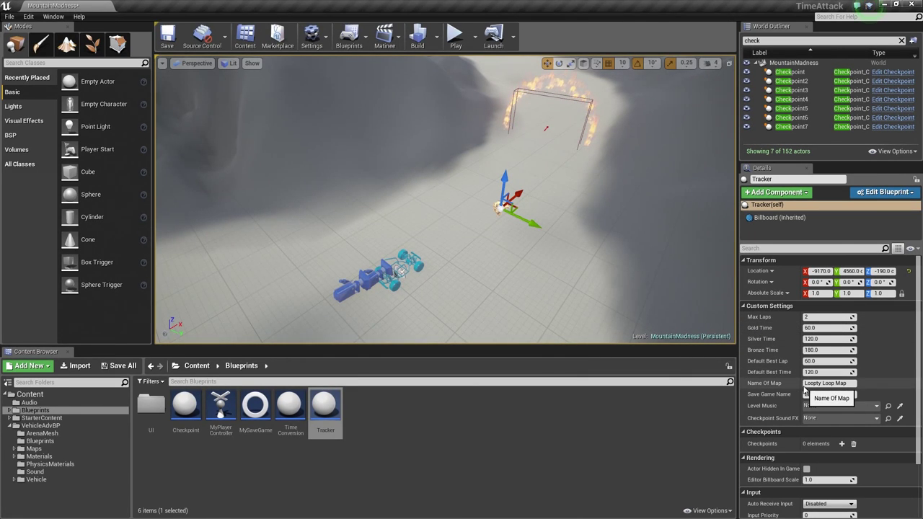
{"action": "left_click", "coordinate": [806, 317]}
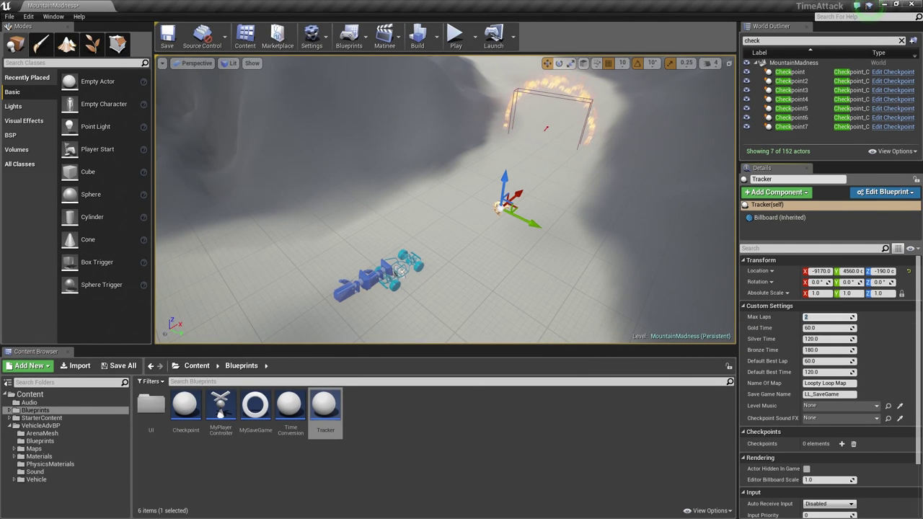
{"action": "type", "text": "1"}
{"action": "key", "text": "Tab"}
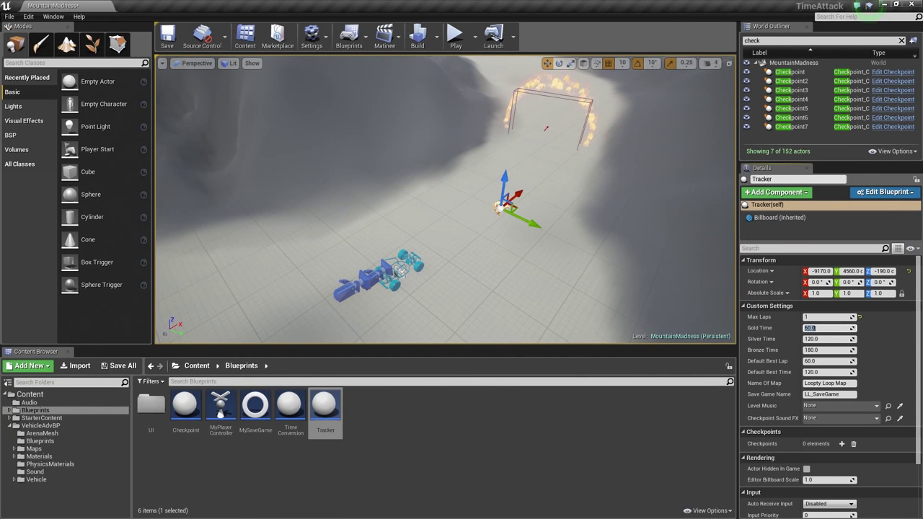
{"action": "type", "text": "30"}
{"action": "key", "text": "Tab"}
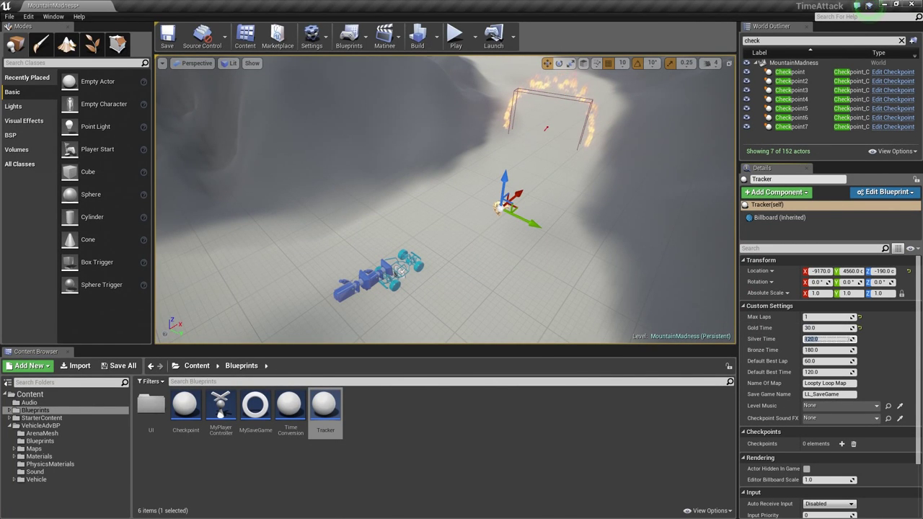
{"action": "type", "text": "60"}
{"action": "key", "text": "Tab"}
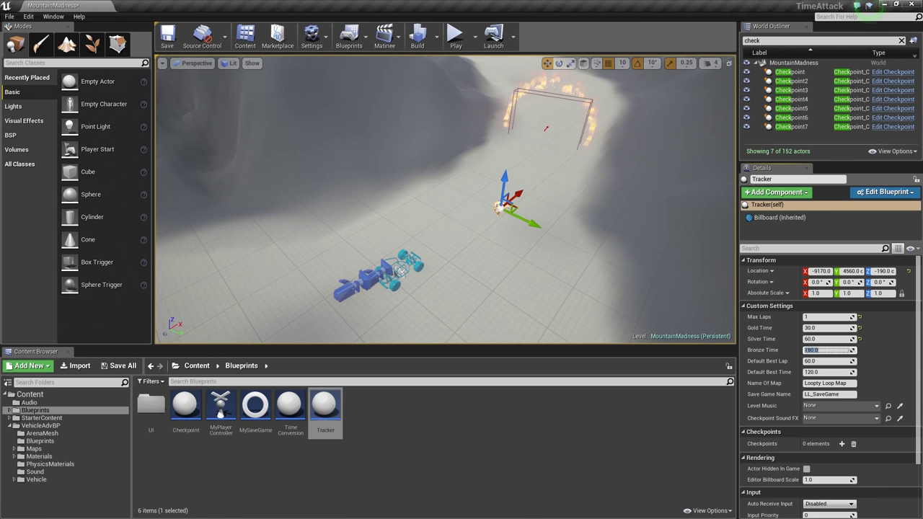
{"action": "type", "text": "90"}
{"action": "key", "text": "Tab"}
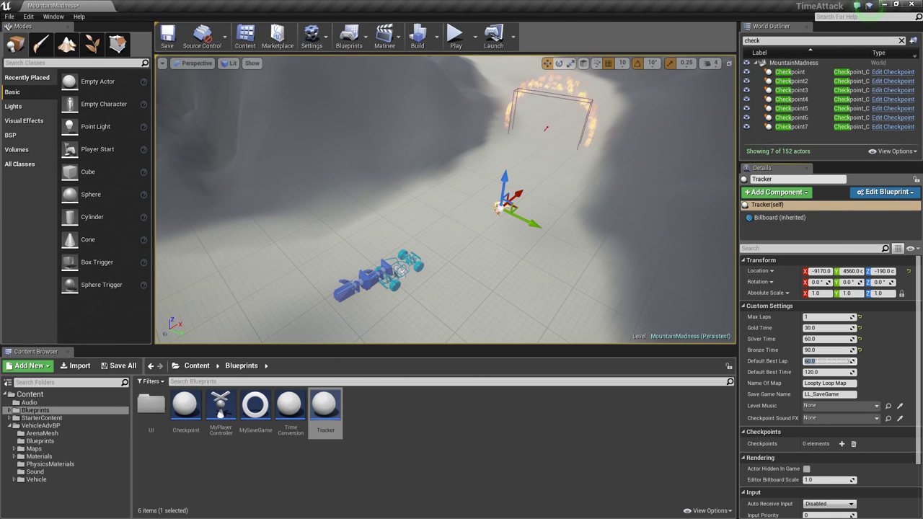
Set the Tracker's Default Best Lap and Default Best Time to 30 each.
{"action": "type", "text": "2"}
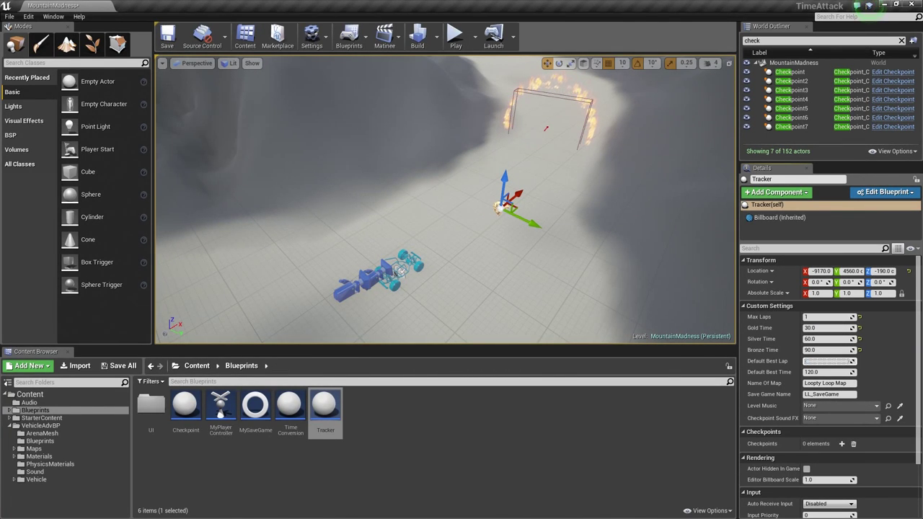
{"action": "type", "text": "0"}
{"action": "key", "text": "Tab"}
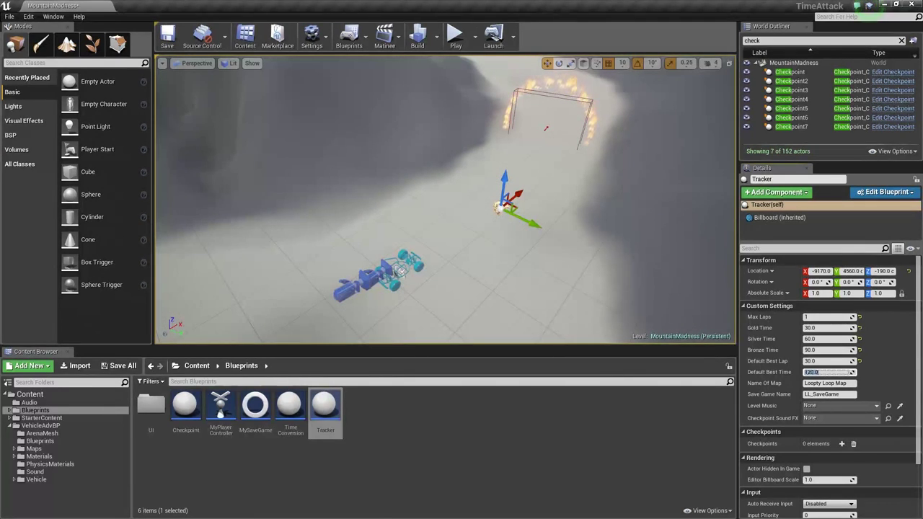
{"action": "key", "text": "Tab"}
Name the Tracker's map "Moutain Madness" and its save game "MM_SaveGame".
{"action": "type", "text": "Mou"}
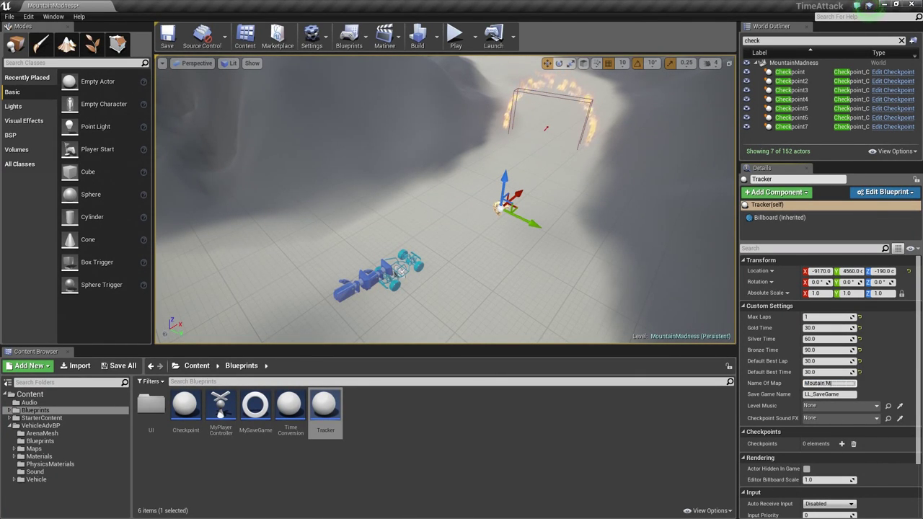
{"action": "type", "text": "tain Madness"}
{"action": "key", "text": "Tab"}
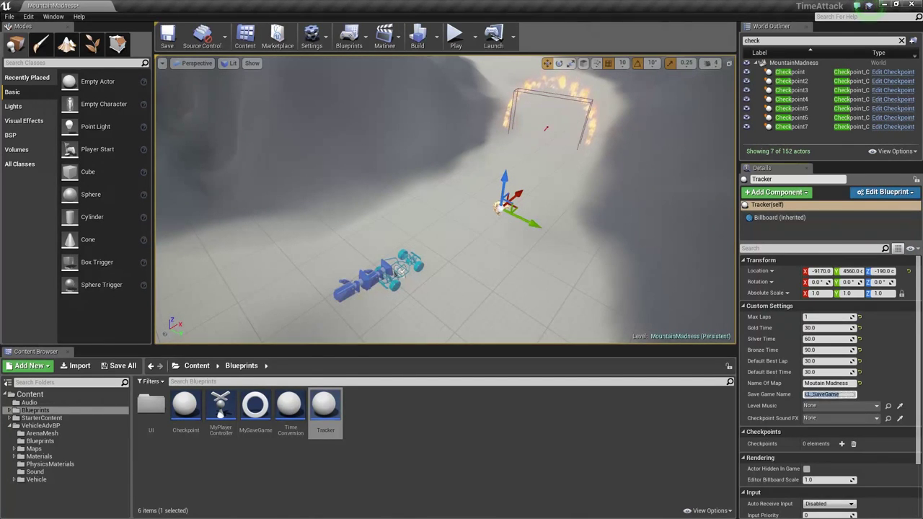
{"action": "type", "text": "MM_"}
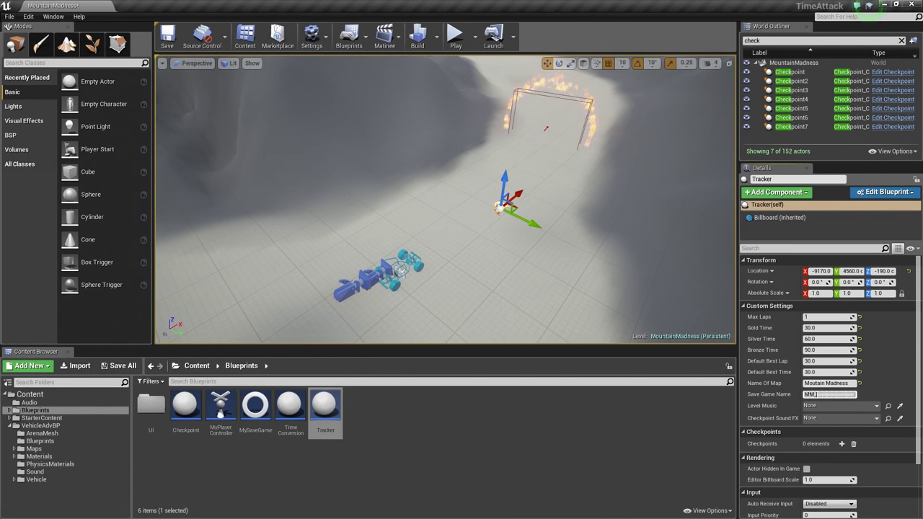
{"action": "type", "text": "SaveGame"}
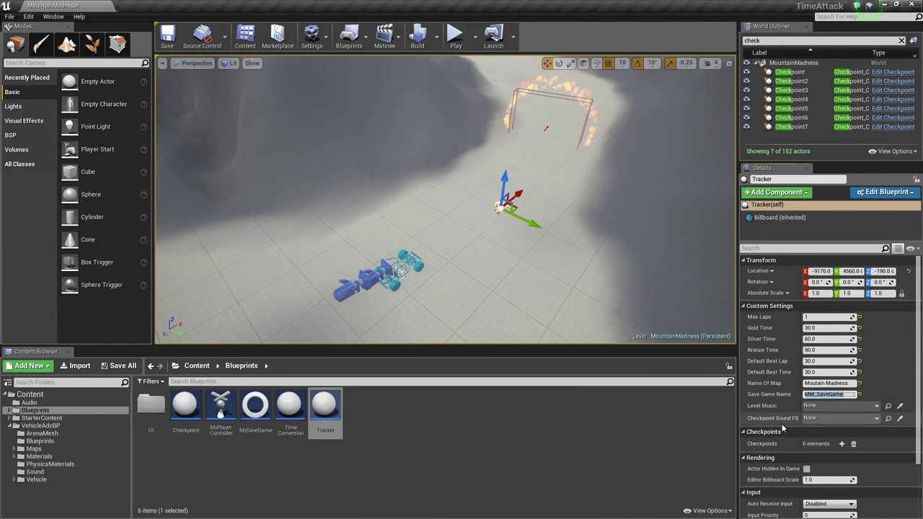
Place RealisticRender_MusicDay02 and Blueprints_TextPop03 from the Audio folder near the vehicle and set the music's Volume Multiplier to 0.5.
{"action": "left_click", "coordinate": [200, 465]}
{"action": "left_click", "coordinate": [81, 403]}
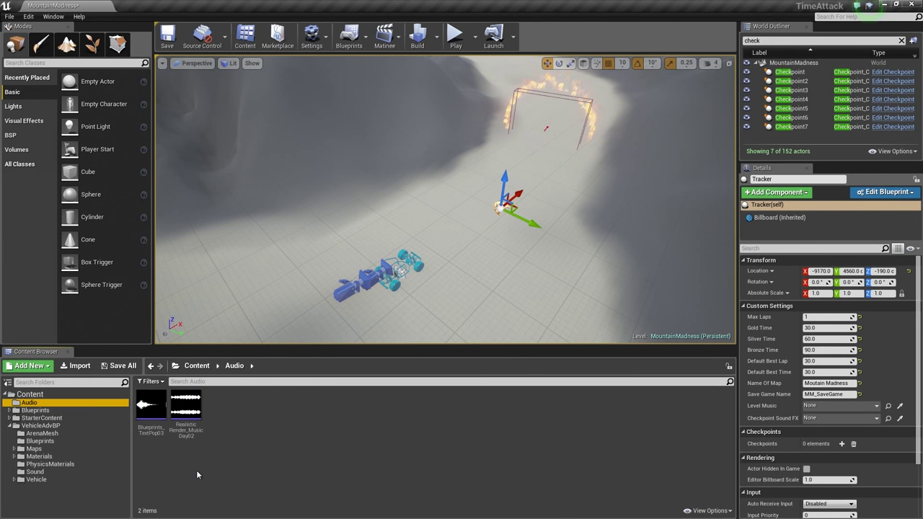
{"action": "left_click_drag", "start_coordinate": [186, 407], "coordinate": [390, 210]}
{"action": "left_click_drag", "start_coordinate": [151, 407], "coordinate": [314, 245]}
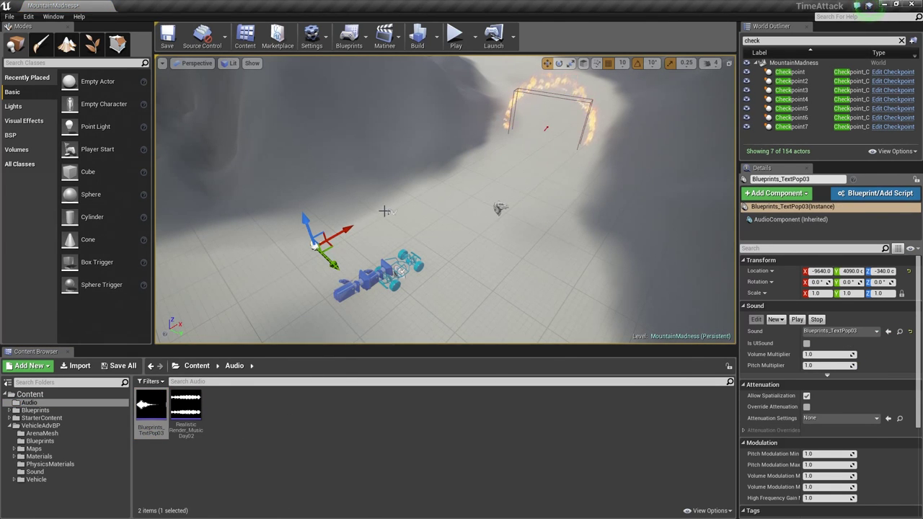
{"action": "left_click", "coordinate": [390, 211]}
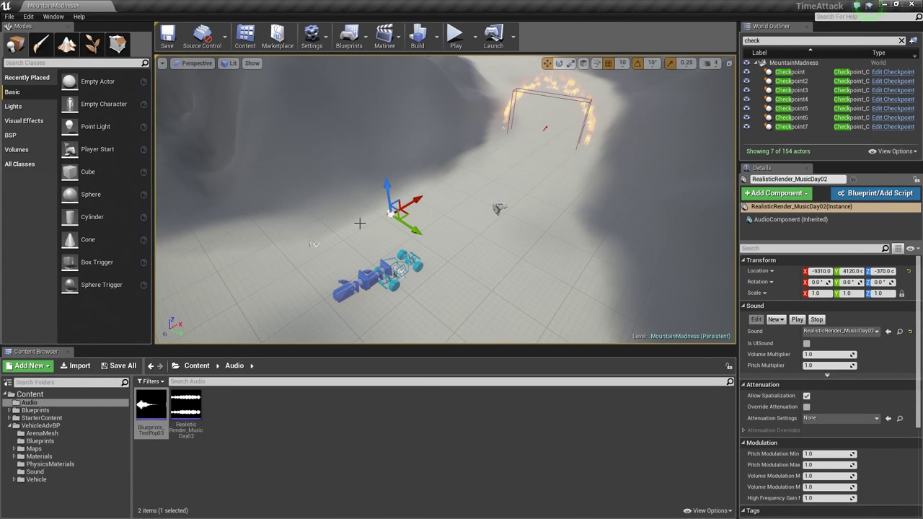
{"action": "left_click", "coordinate": [827, 355]}
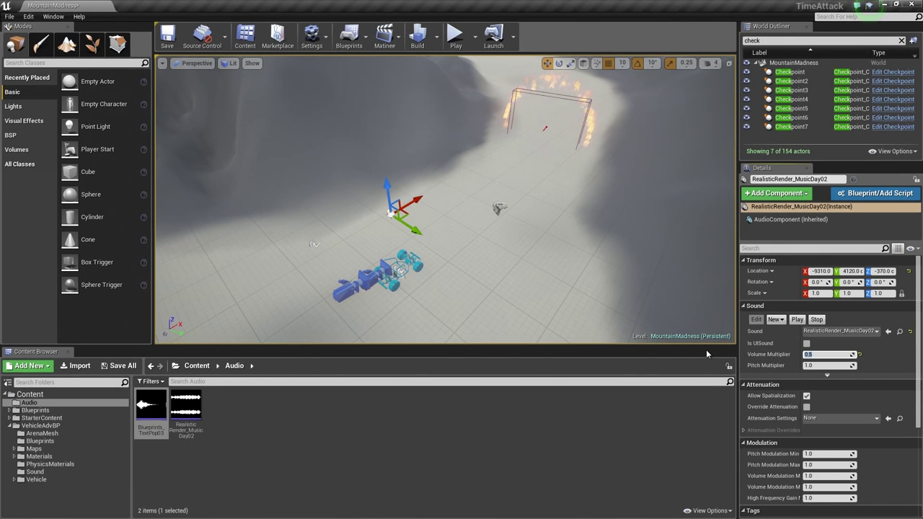
Assign RealisticRender_MusicDay02 as the Tracker's Level Music and Blueprints_TextPop03 as its Checkpoint Sound FX.
{"action": "left_click", "coordinate": [497, 209]}
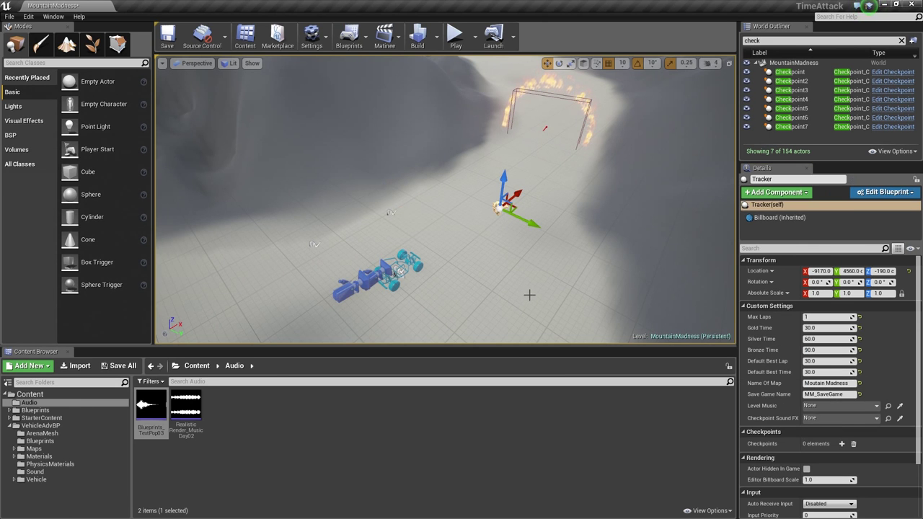
{"action": "left_click", "coordinate": [820, 406]}
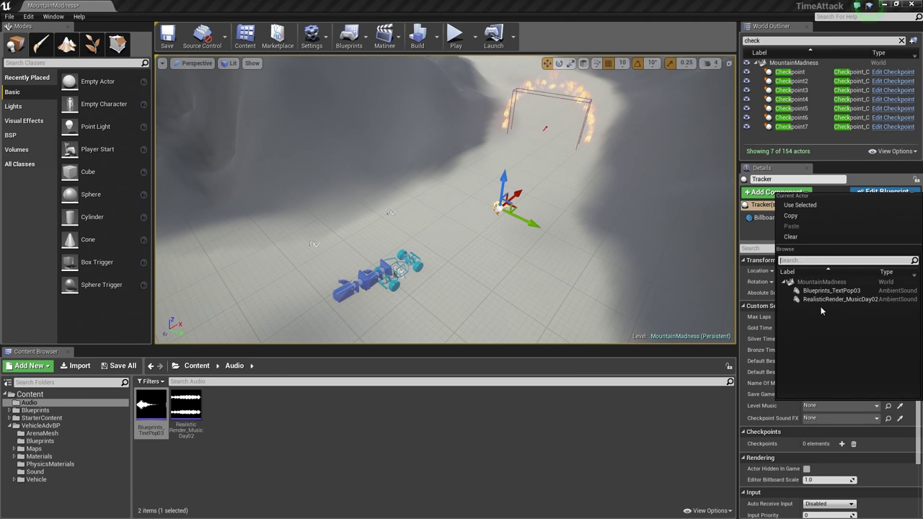
{"action": "left_click", "coordinate": [817, 301]}
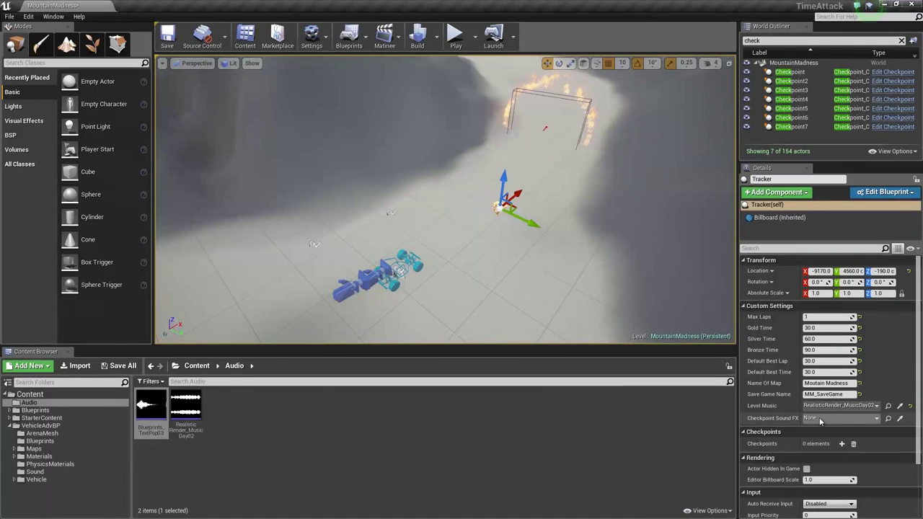
{"action": "left_click", "coordinate": [820, 418]}
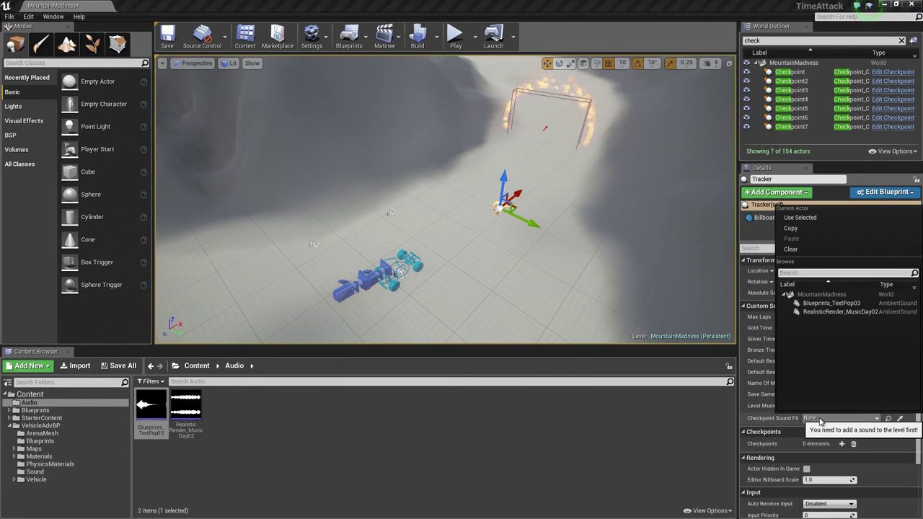
{"action": "left_click", "coordinate": [827, 305]}
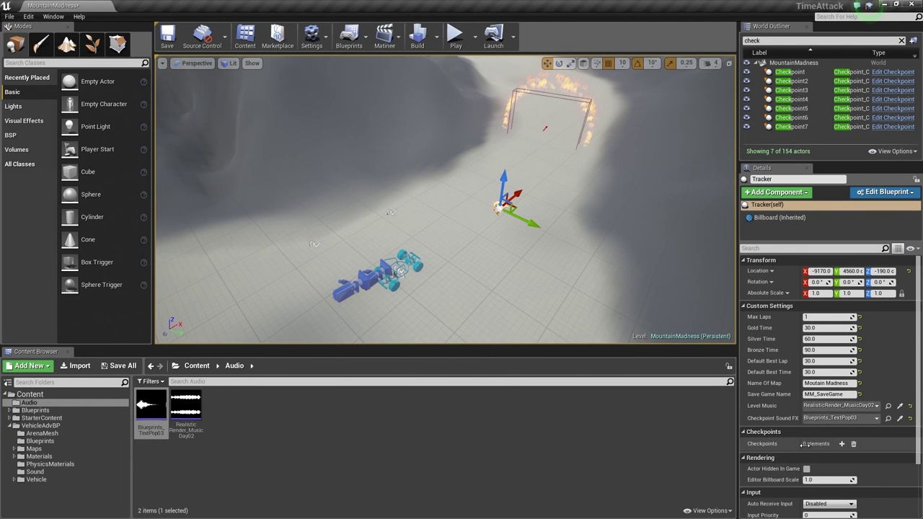
Check the order of the checkpoints along the path by selecting Checkpoint2 through Checkpoint7 one after another.
{"action": "key", "text": "s"}
{"action": "right_click_drag", "start_coordinate": [620, 289], "coordinate": [609, 238]}
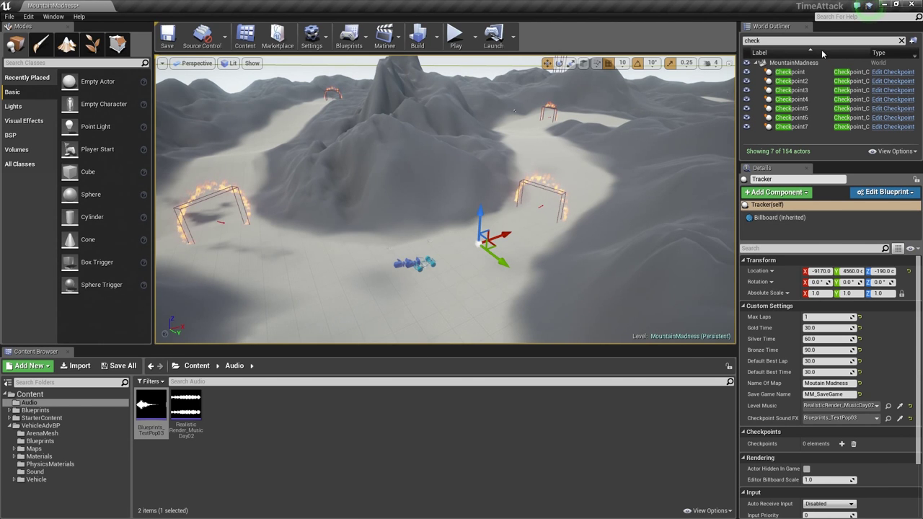
{"action": "left_click", "coordinate": [793, 81]}
{"action": "left_click", "coordinate": [793, 90]}
{"action": "left_click", "coordinate": [793, 99]}
{"action": "left_click", "coordinate": [797, 108]}
{"action": "left_click", "coordinate": [793, 116]}
{"action": "left_click", "coordinate": [793, 127]}
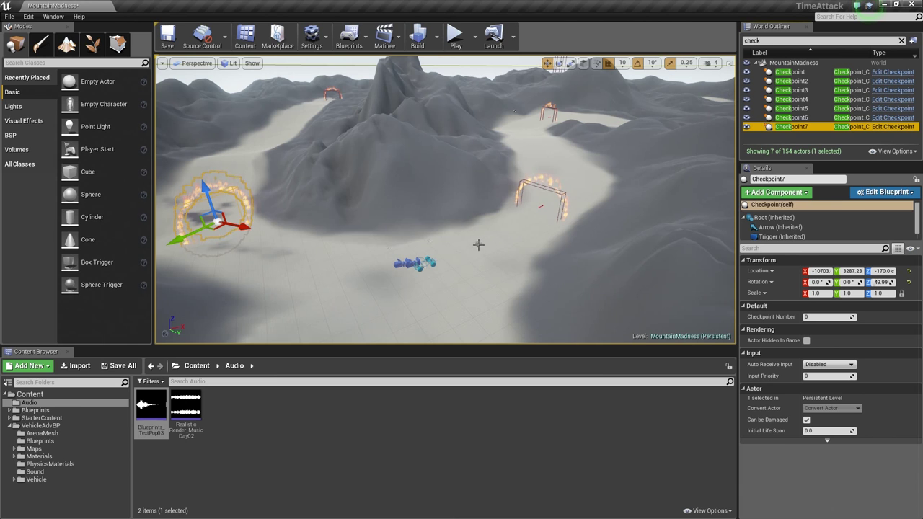
Add seven elements to the Tracker's Checkpoints array.
{"action": "left_click", "coordinate": [477, 244]}
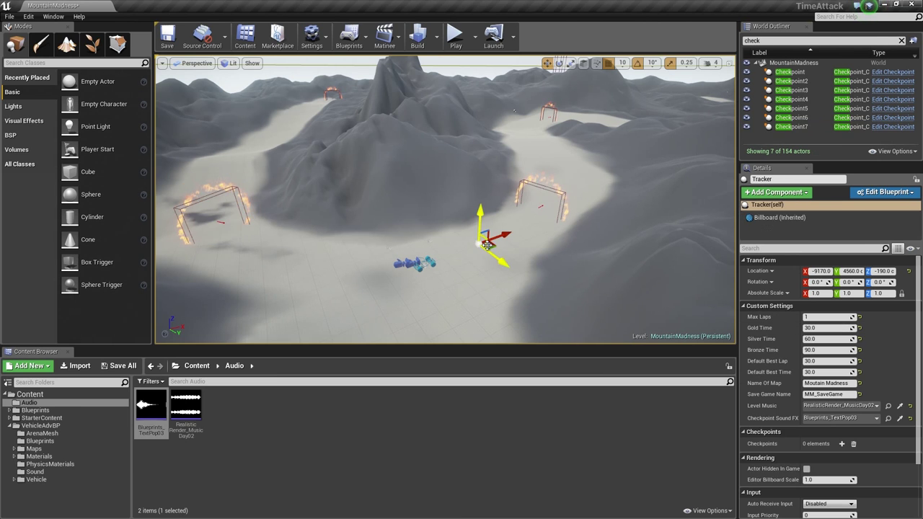
{"action": "left_click", "coordinate": [841, 444]}
{"action": "left_click", "coordinate": [841, 444]}
{"action": "left_click", "coordinate": [842, 444]}
{"action": "left_click", "coordinate": [841, 444]}
{"action": "left_click", "coordinate": [842, 444]}
{"action": "left_click", "coordinate": [841, 444]}
{"action": "left_click", "coordinate": [841, 444]}
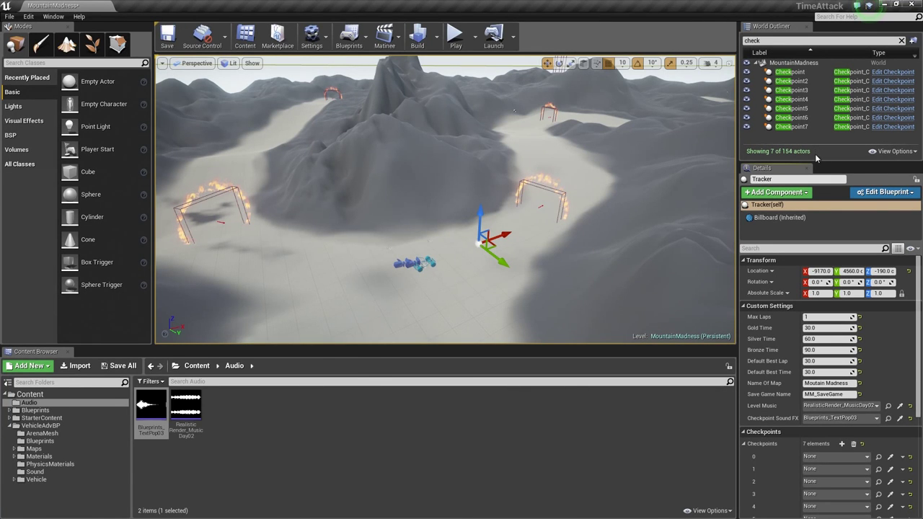
Assign Checkpoint through Checkpoint7 in order to elements 0 to 6 of the Tracker's Checkpoints array.
{"action": "left_click_drag", "start_coordinate": [819, 161], "coordinate": [819, 94]}
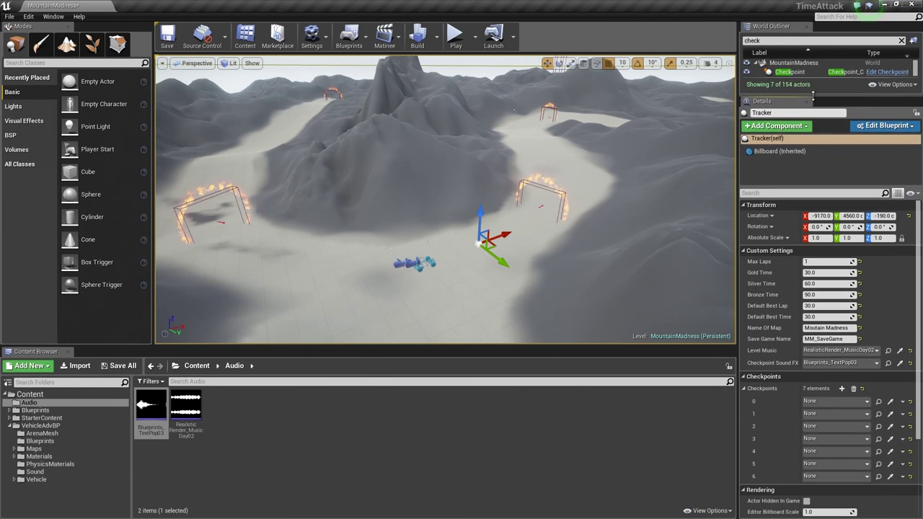
{"action": "left_click", "coordinate": [826, 403]}
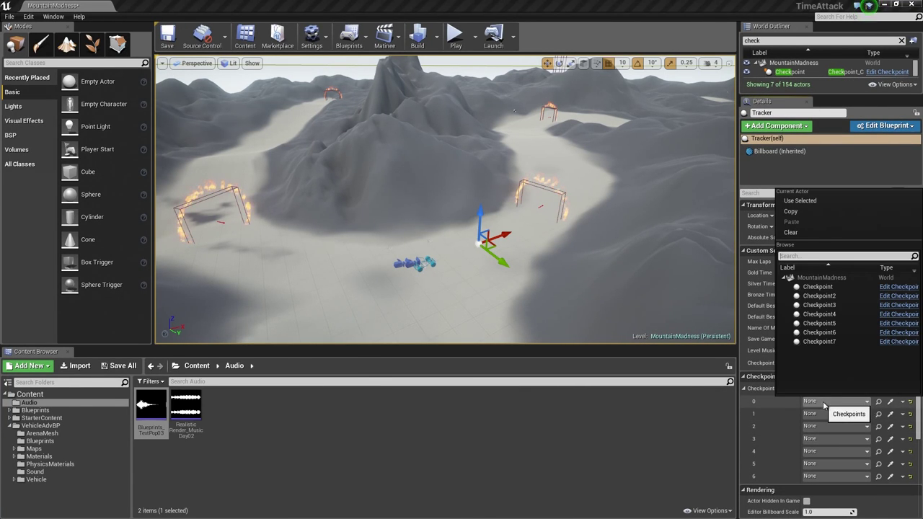
{"action": "left_click", "coordinate": [817, 287]}
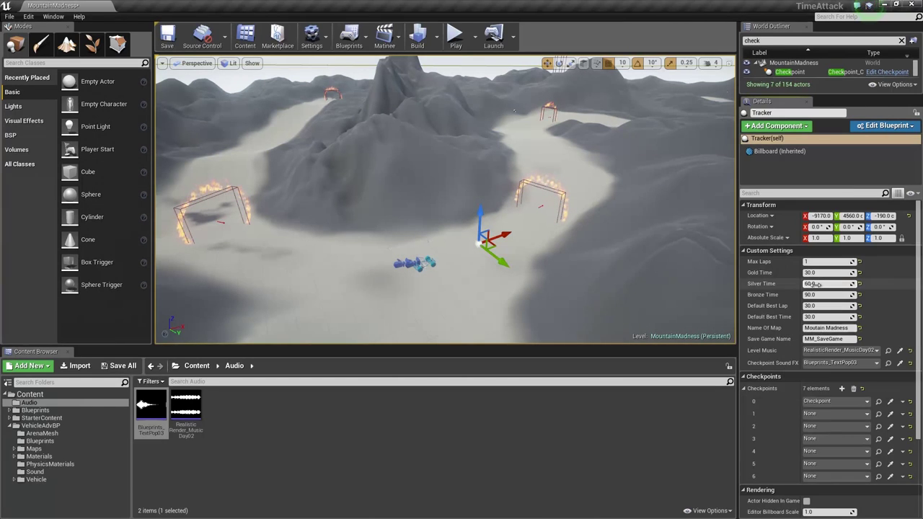
{"action": "left_click", "coordinate": [835, 414]}
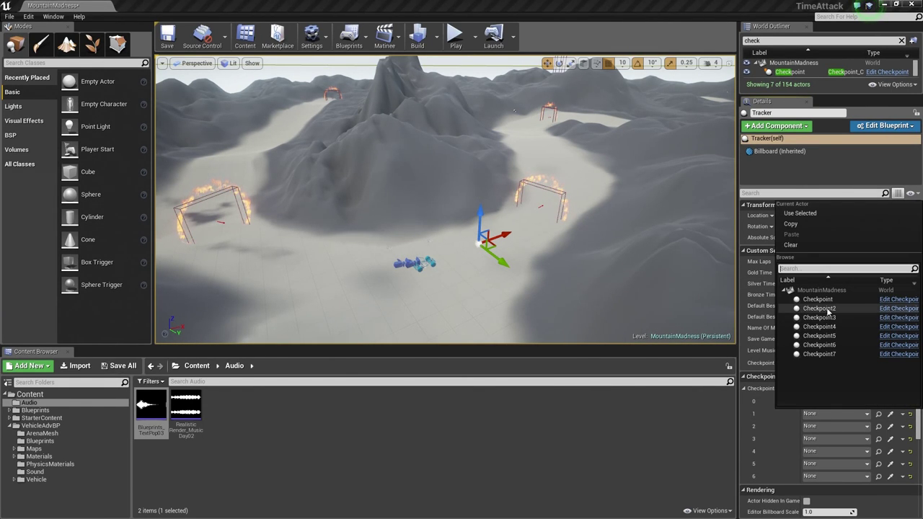
{"action": "left_click", "coordinate": [830, 326]}
{"action": "left_click", "coordinate": [833, 426]}
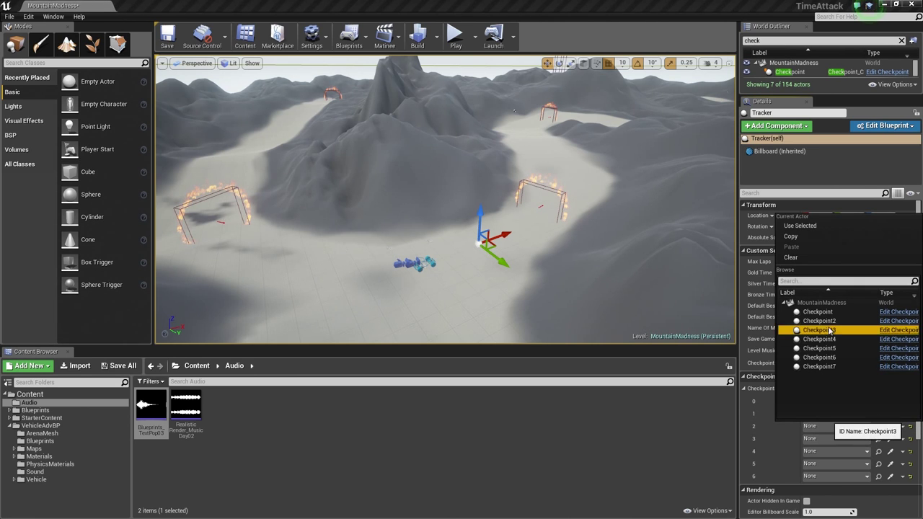
{"action": "left_click", "coordinate": [819, 330]}
{"action": "left_click", "coordinate": [822, 440]}
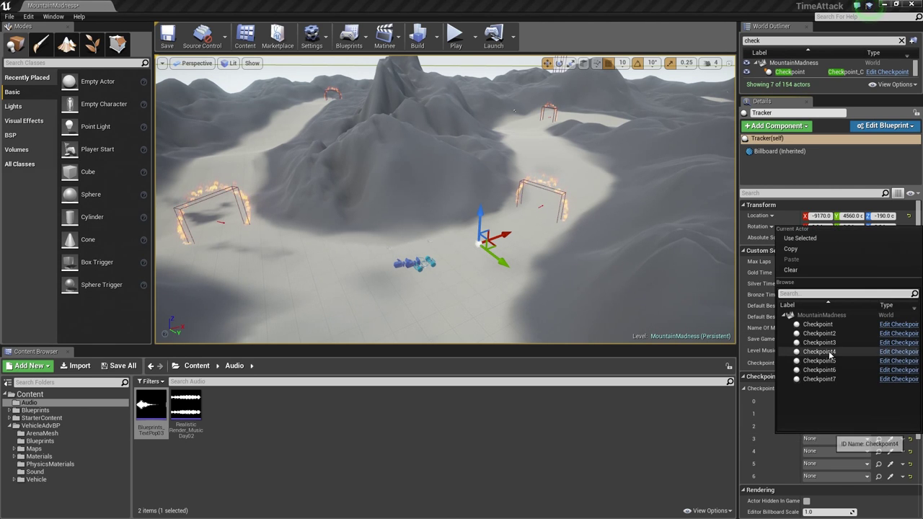
{"action": "left_click", "coordinate": [820, 352]}
{"action": "left_click", "coordinate": [829, 451]}
{"action": "left_click", "coordinate": [833, 376]}
{"action": "left_click", "coordinate": [827, 464]}
{"action": "left_click", "coordinate": [832, 397]}
{"action": "left_click", "coordinate": [836, 476]}
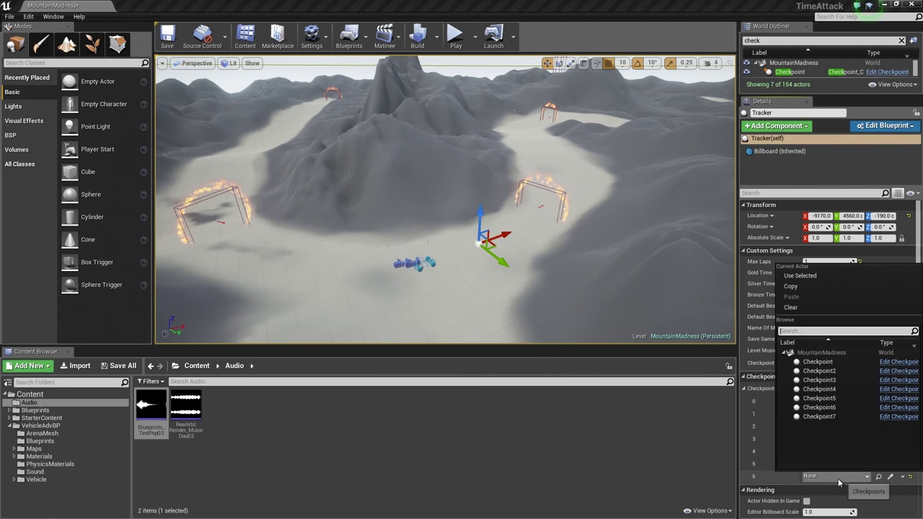
{"action": "left_click", "coordinate": [826, 418]}
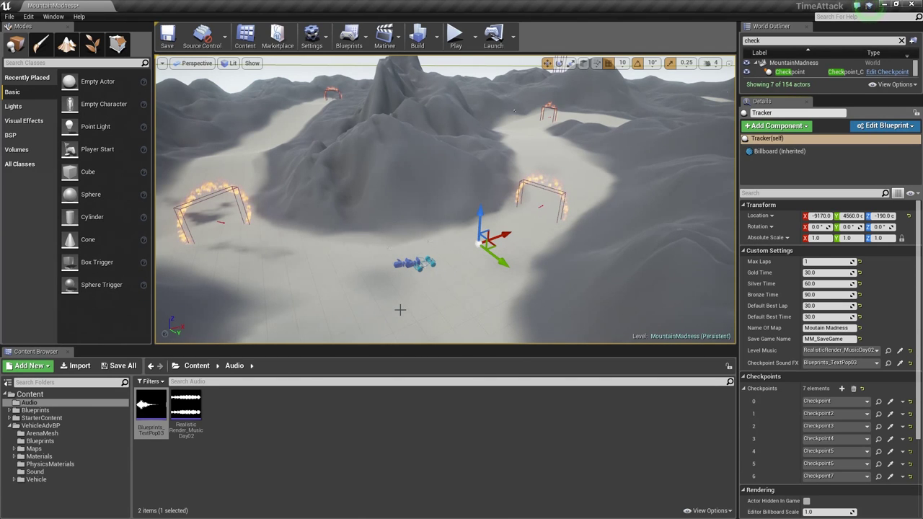
Play-test the MountainMadness level to examine the race start screen and stop the session.
{"action": "left_click", "coordinate": [456, 37]}
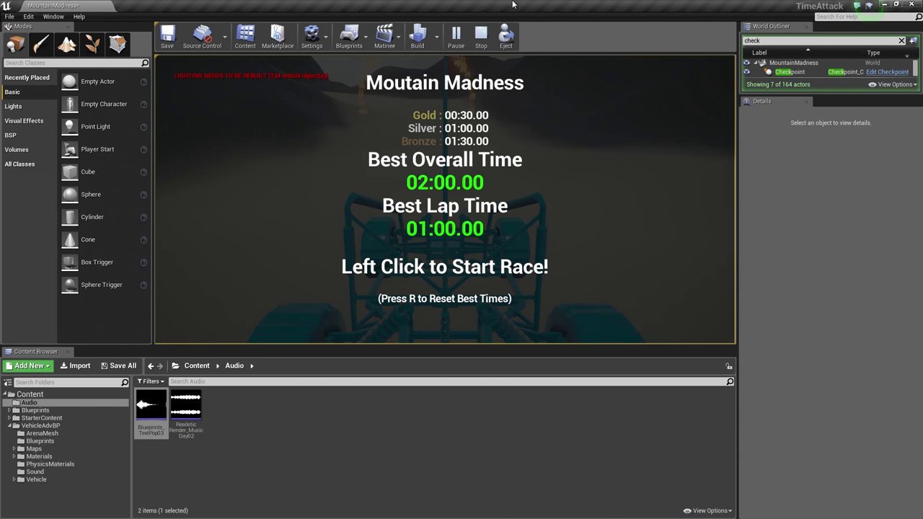
{"action": "left_click", "coordinate": [481, 44]}
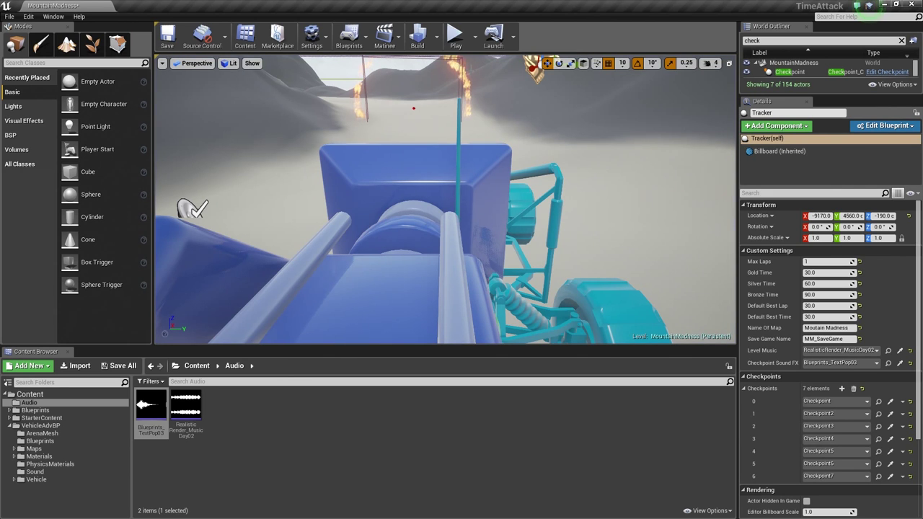
Start a play-test of the MountainMadness level and reset its best times on the race start screen.
{"action": "left_click", "coordinate": [828, 317]}
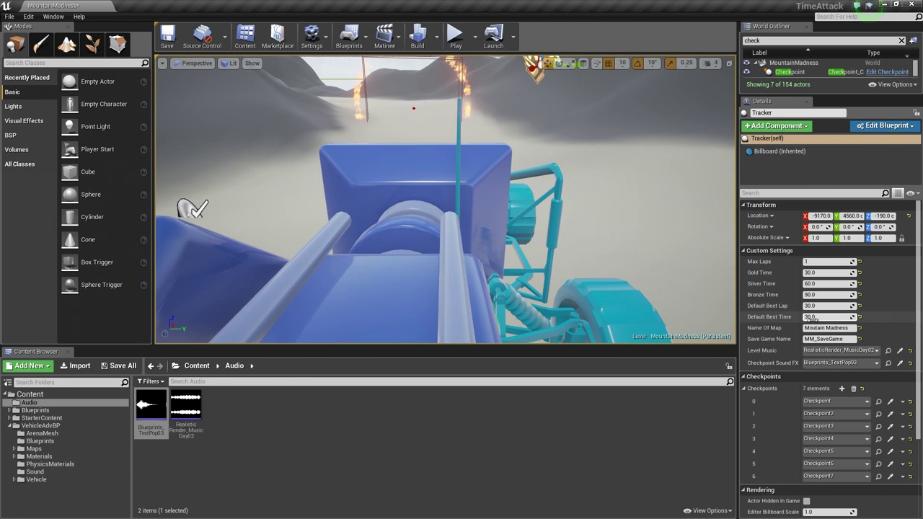
{"action": "key", "text": "Return"}
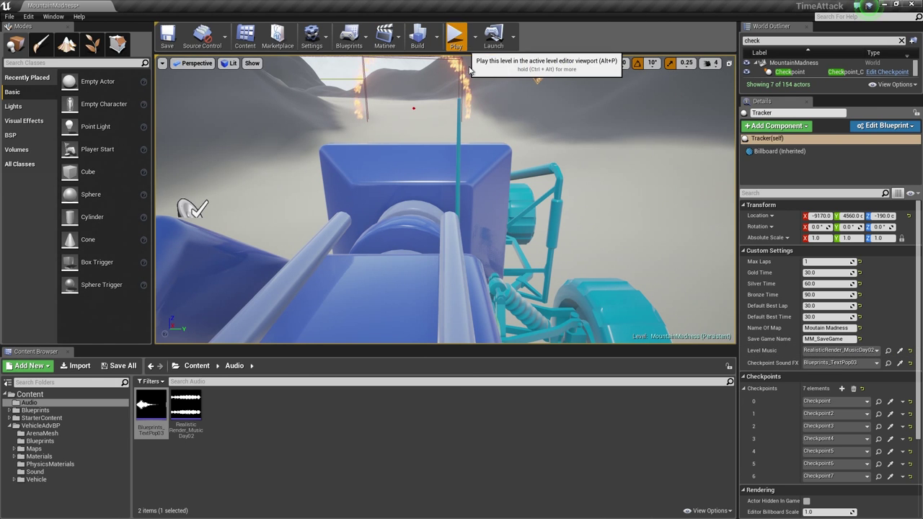
{"action": "left_click", "coordinate": [455, 37]}
{"action": "key", "text": "r"}
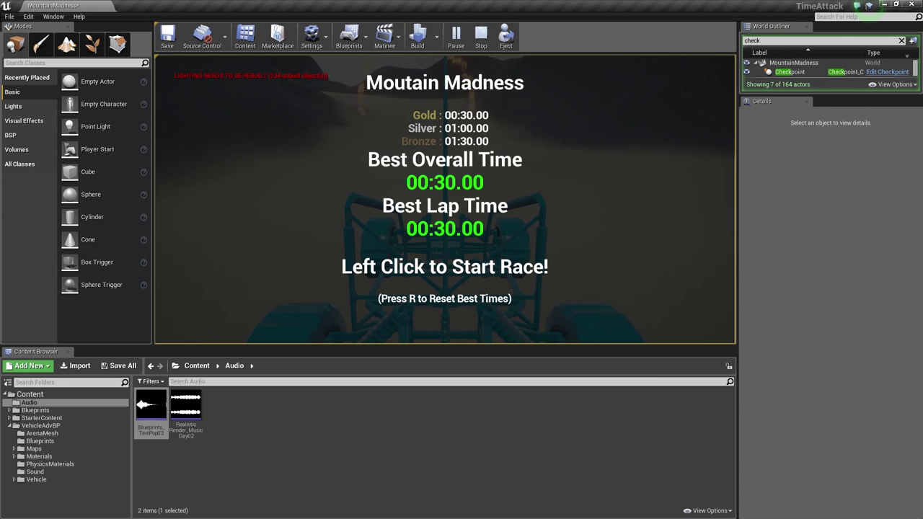
Start the Moutain Madness race and drive the buggy through the checkpoints to complete the single lap.
{"action": "left_click", "coordinate": [870, 6]}
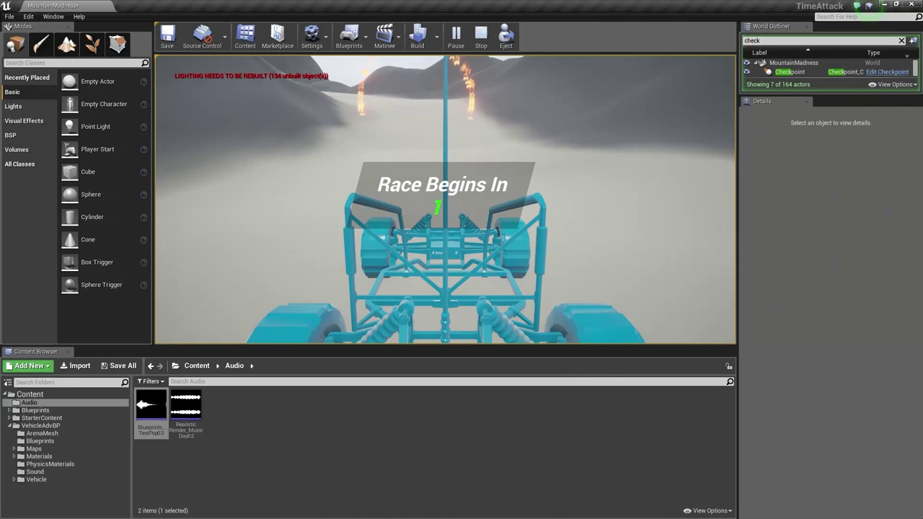
{"action": "key", "text": "w"}
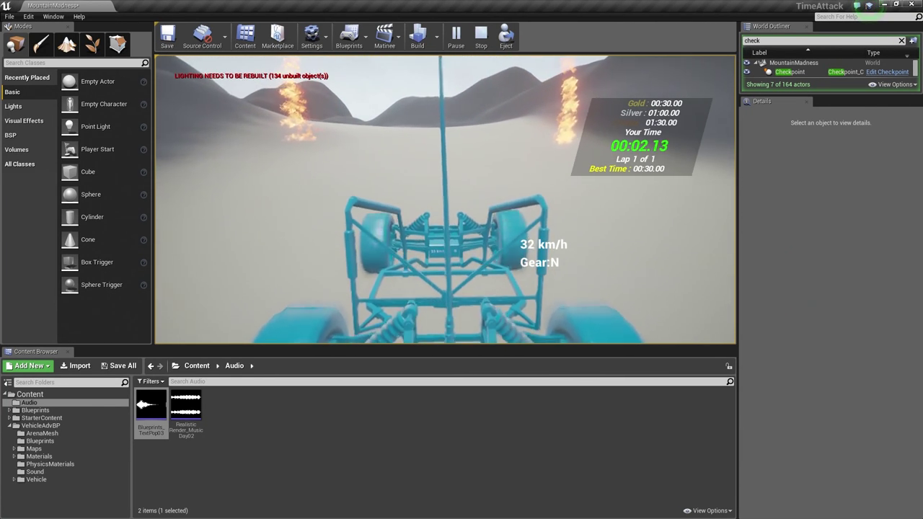
{"action": "key", "text": "a"}
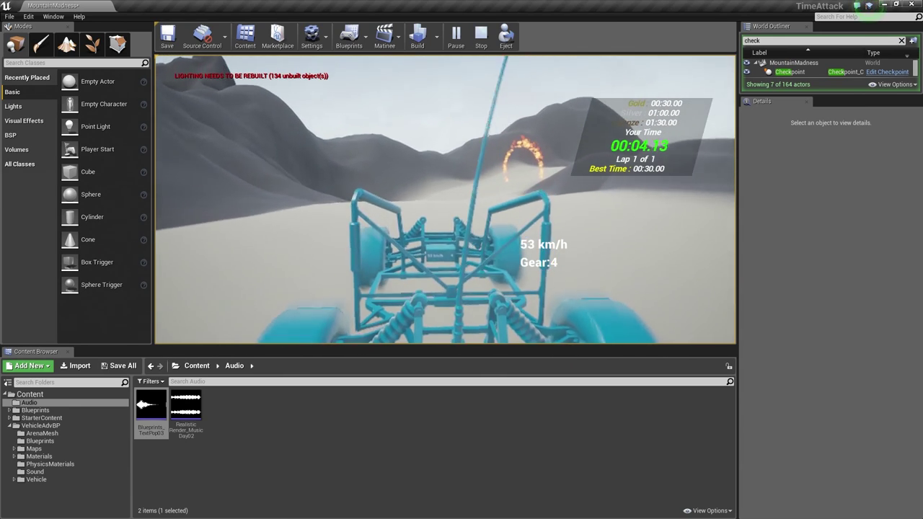
{"action": "key", "text": "d"}
{"action": "key", "text": "d"}
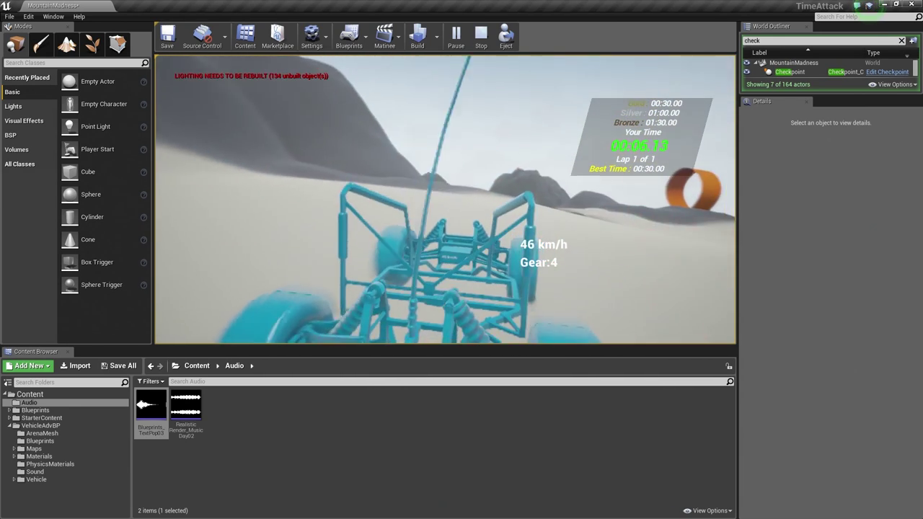
{"action": "key", "text": "a"}
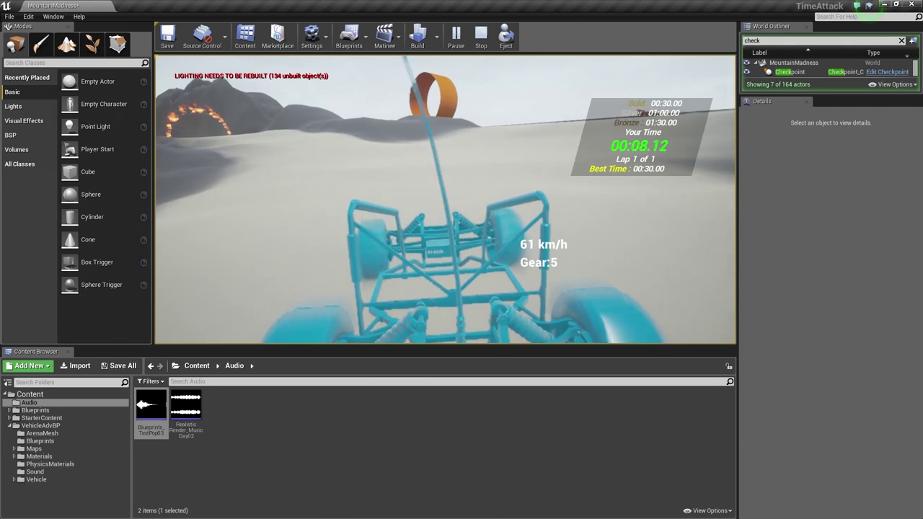
{"action": "key", "text": "a"}
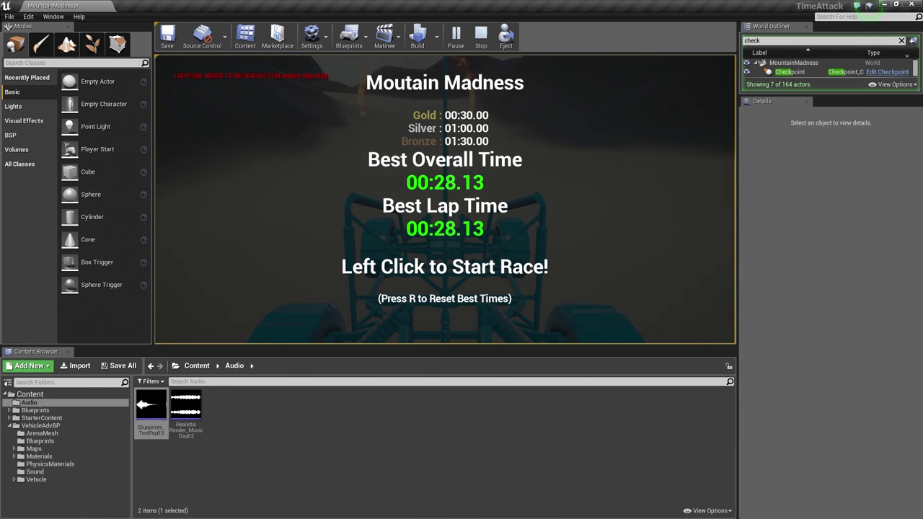
Rerun the MountainMadness play session to check the stored best times on the start screen, and stop it.
{"action": "key", "text": "Escape"}
{"action": "left_click", "coordinate": [455, 36]}
{"action": "key", "text": "Escape"}
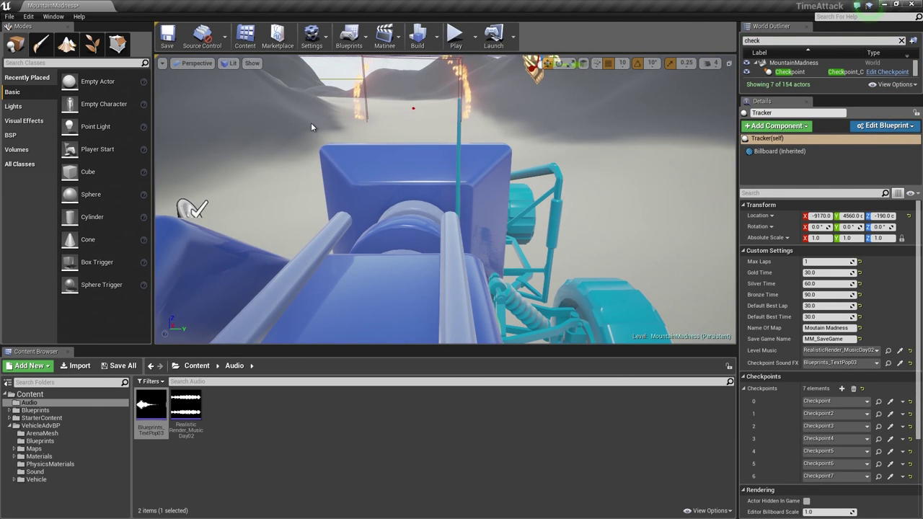
Save all modified assets, including the MountainMadness map, and open the LooptyLoopMap level from the Maps folder.
{"action": "left_click", "coordinate": [54, 449]}
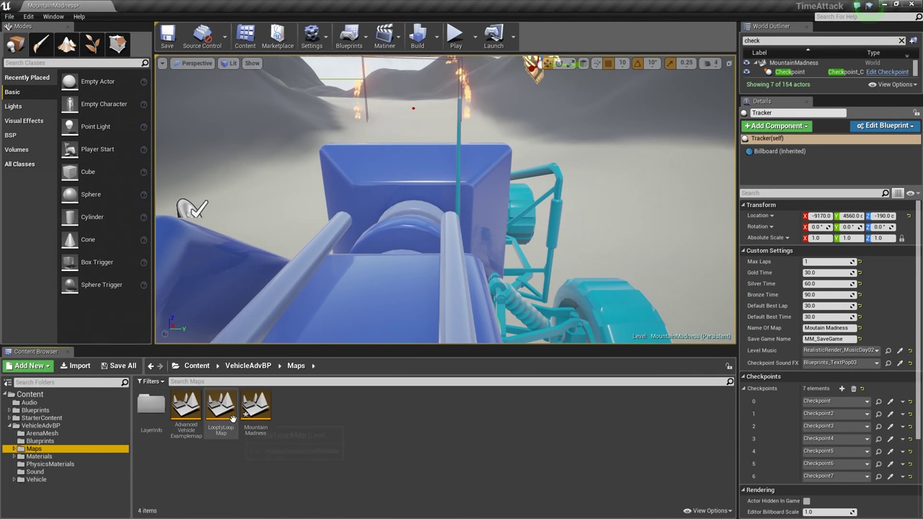
{"action": "left_click", "coordinate": [124, 366]}
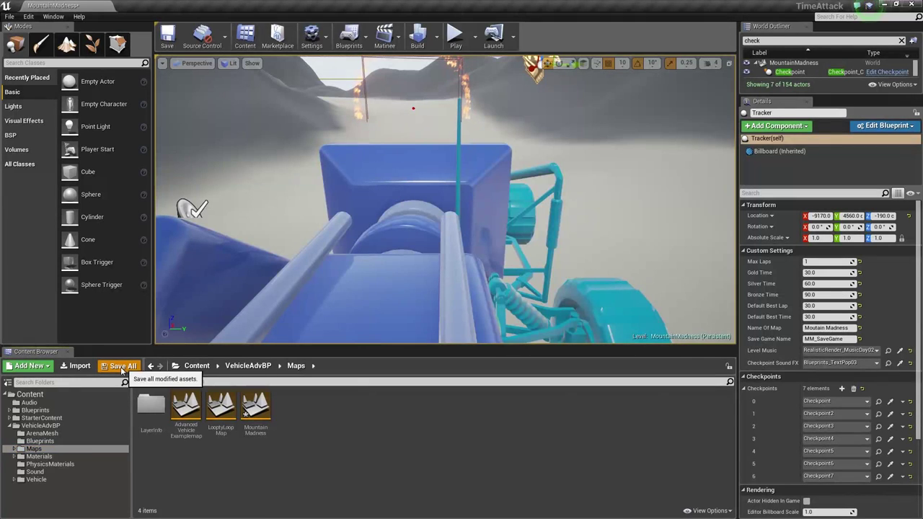
{"action": "left_click", "coordinate": [121, 366]}
{"action": "left_click", "coordinate": [543, 352]}
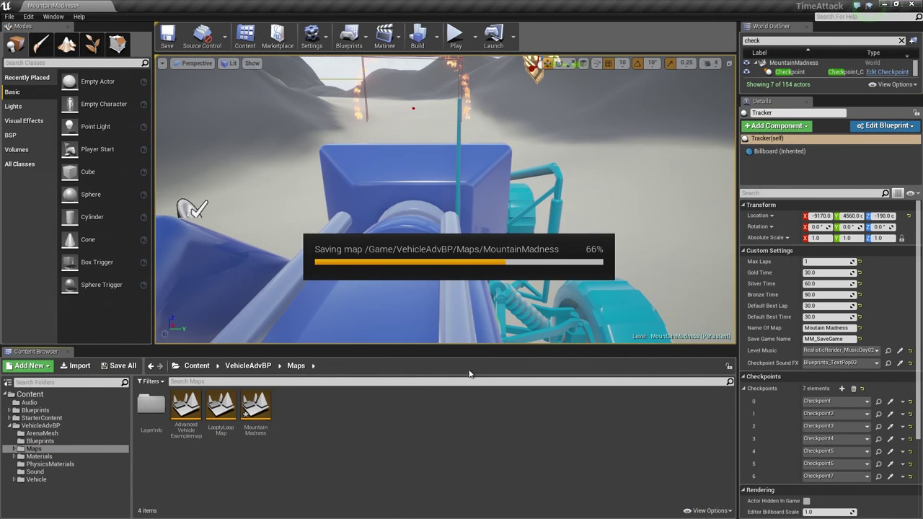
{"action": "double_click", "coordinate": [221, 431]}
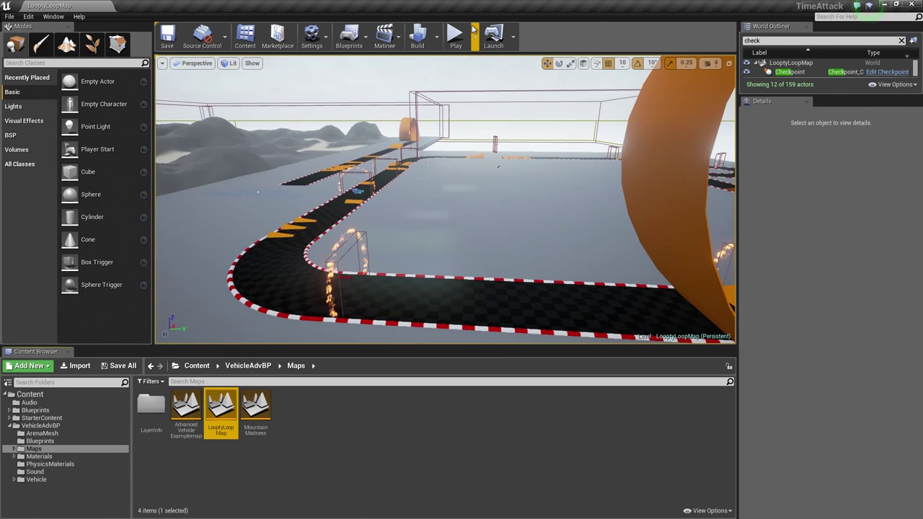
Play-test the LooptyLoopMap level by starting its race and driving the buggy along the track through the checkpoints.
{"action": "left_click", "coordinate": [456, 34]}
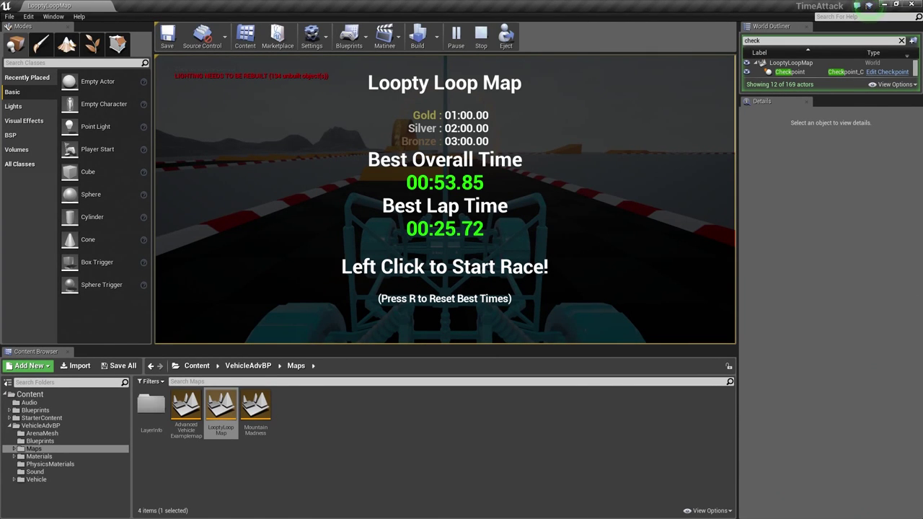
{"action": "left_click", "coordinate": [445, 266]}
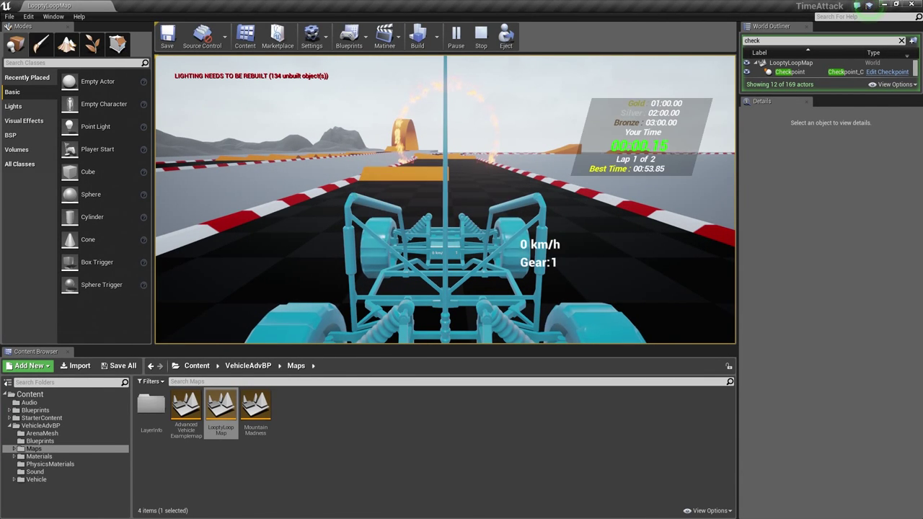
{"action": "key", "text": "w"}
{"action": "key", "text": "a"}
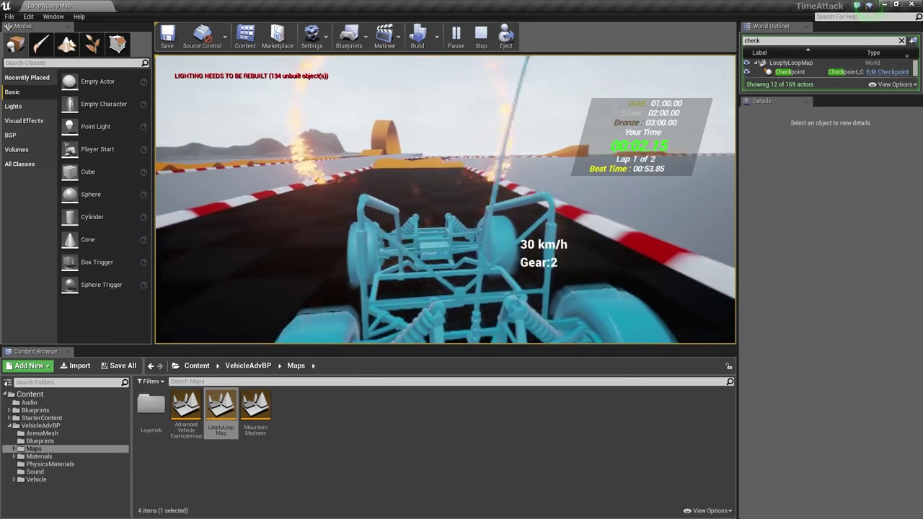
{"action": "key", "text": "d"}
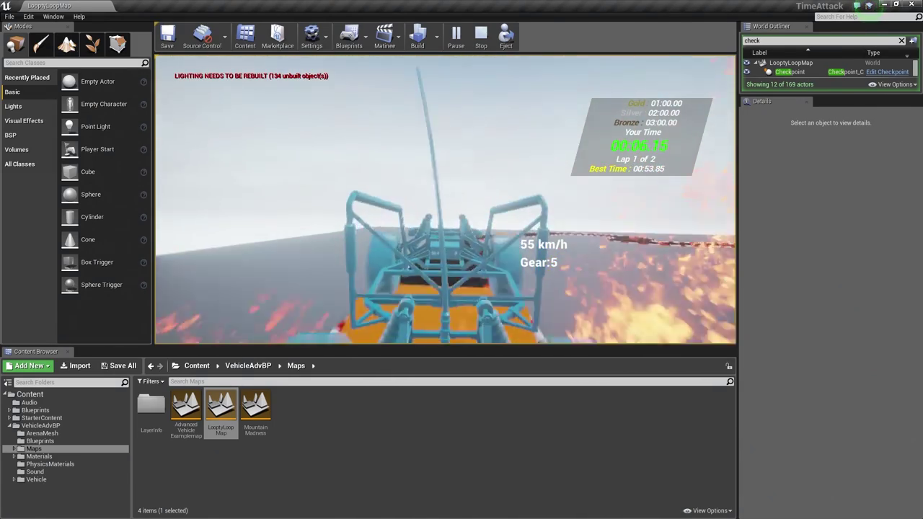
{"action": "key", "text": "a"}
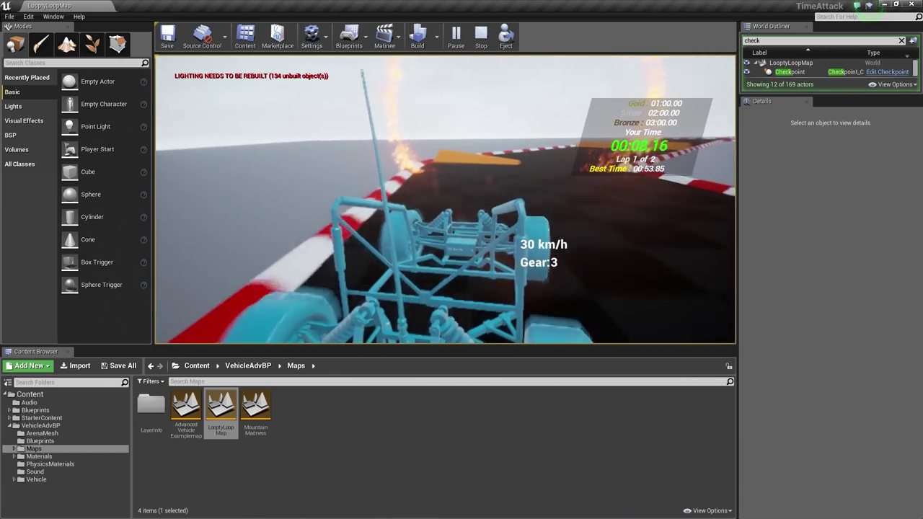